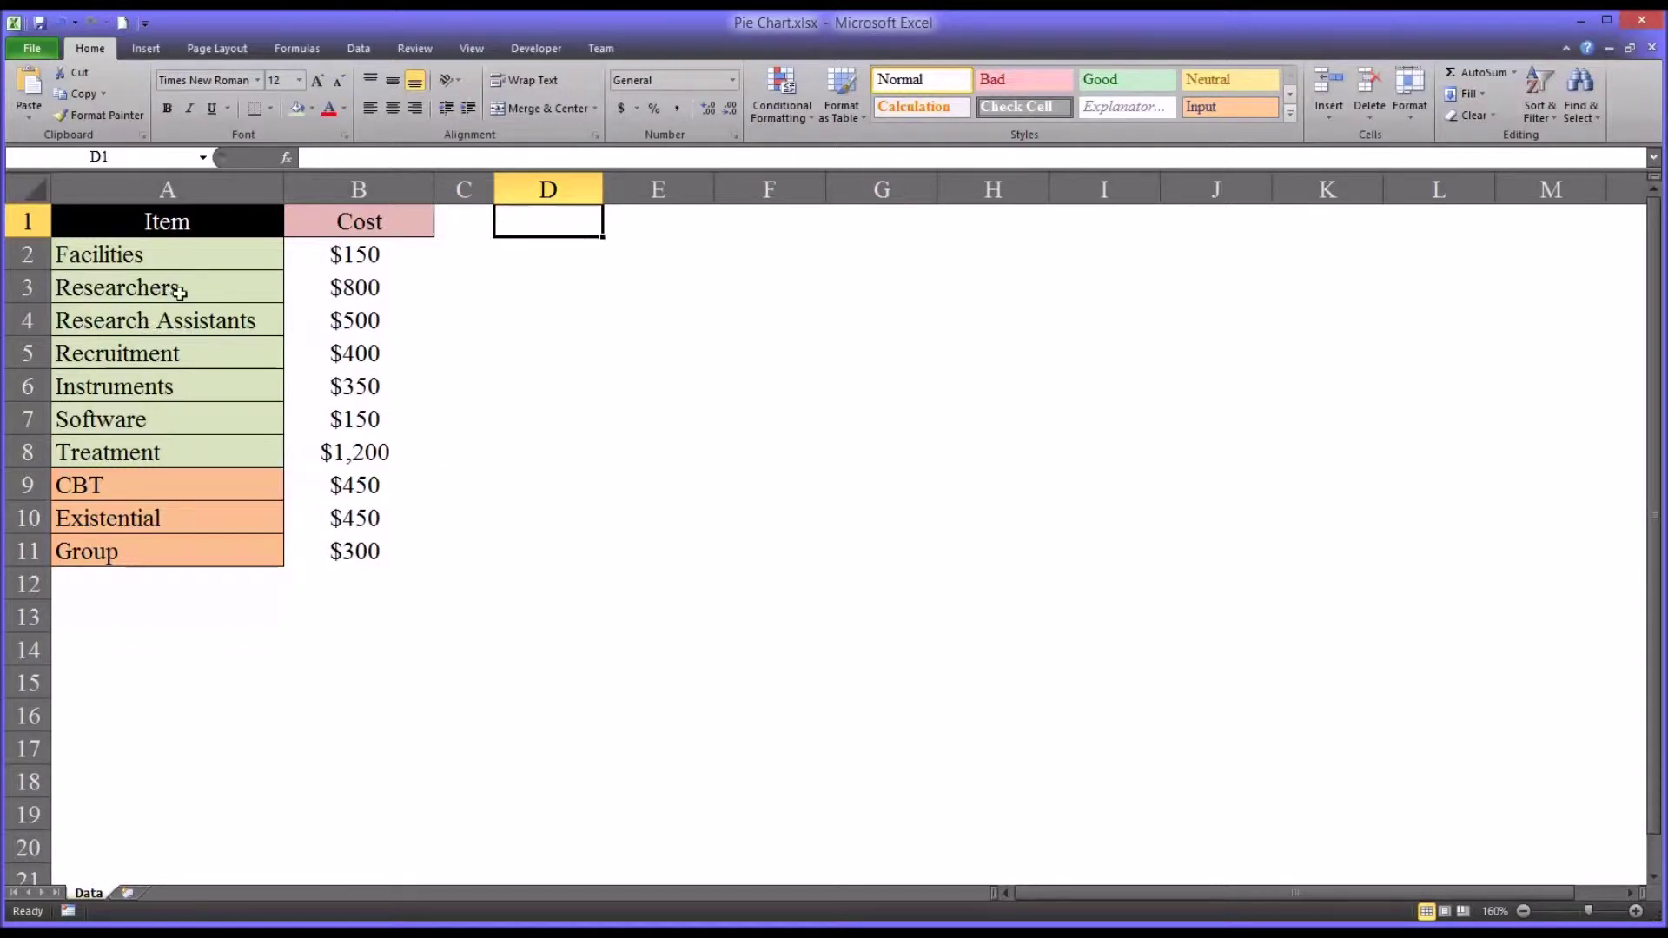
Review the cost items Facilities through Treatment and their cost values.
left_click(159, 261)
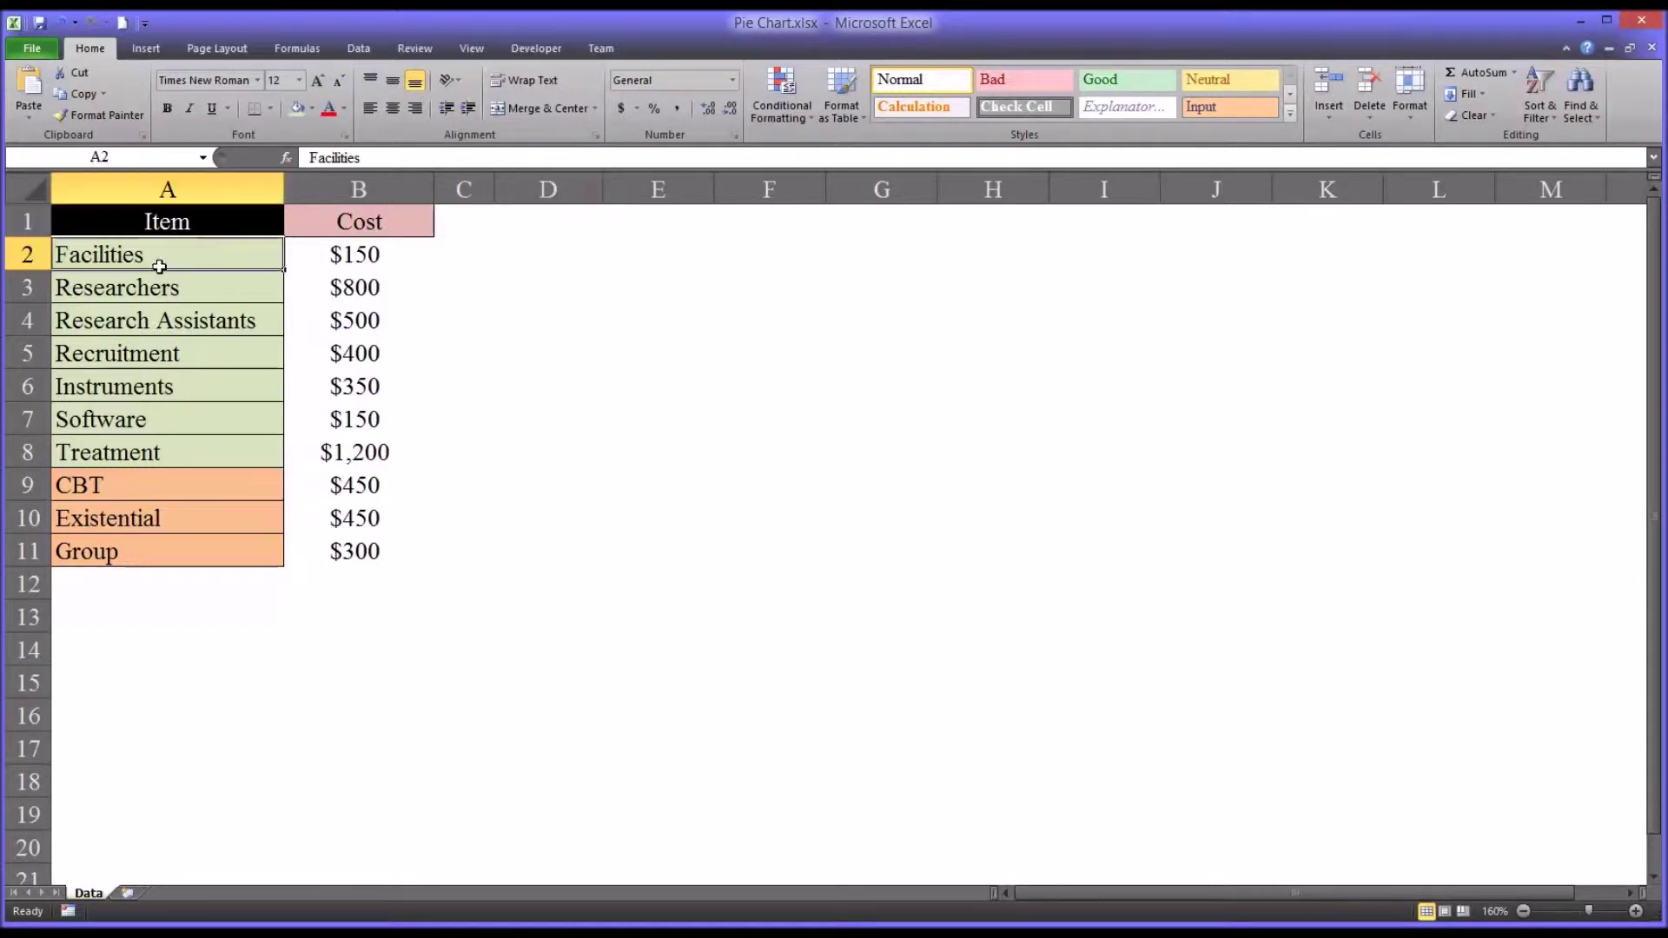
left_click(139, 285)
left_click(143, 320)
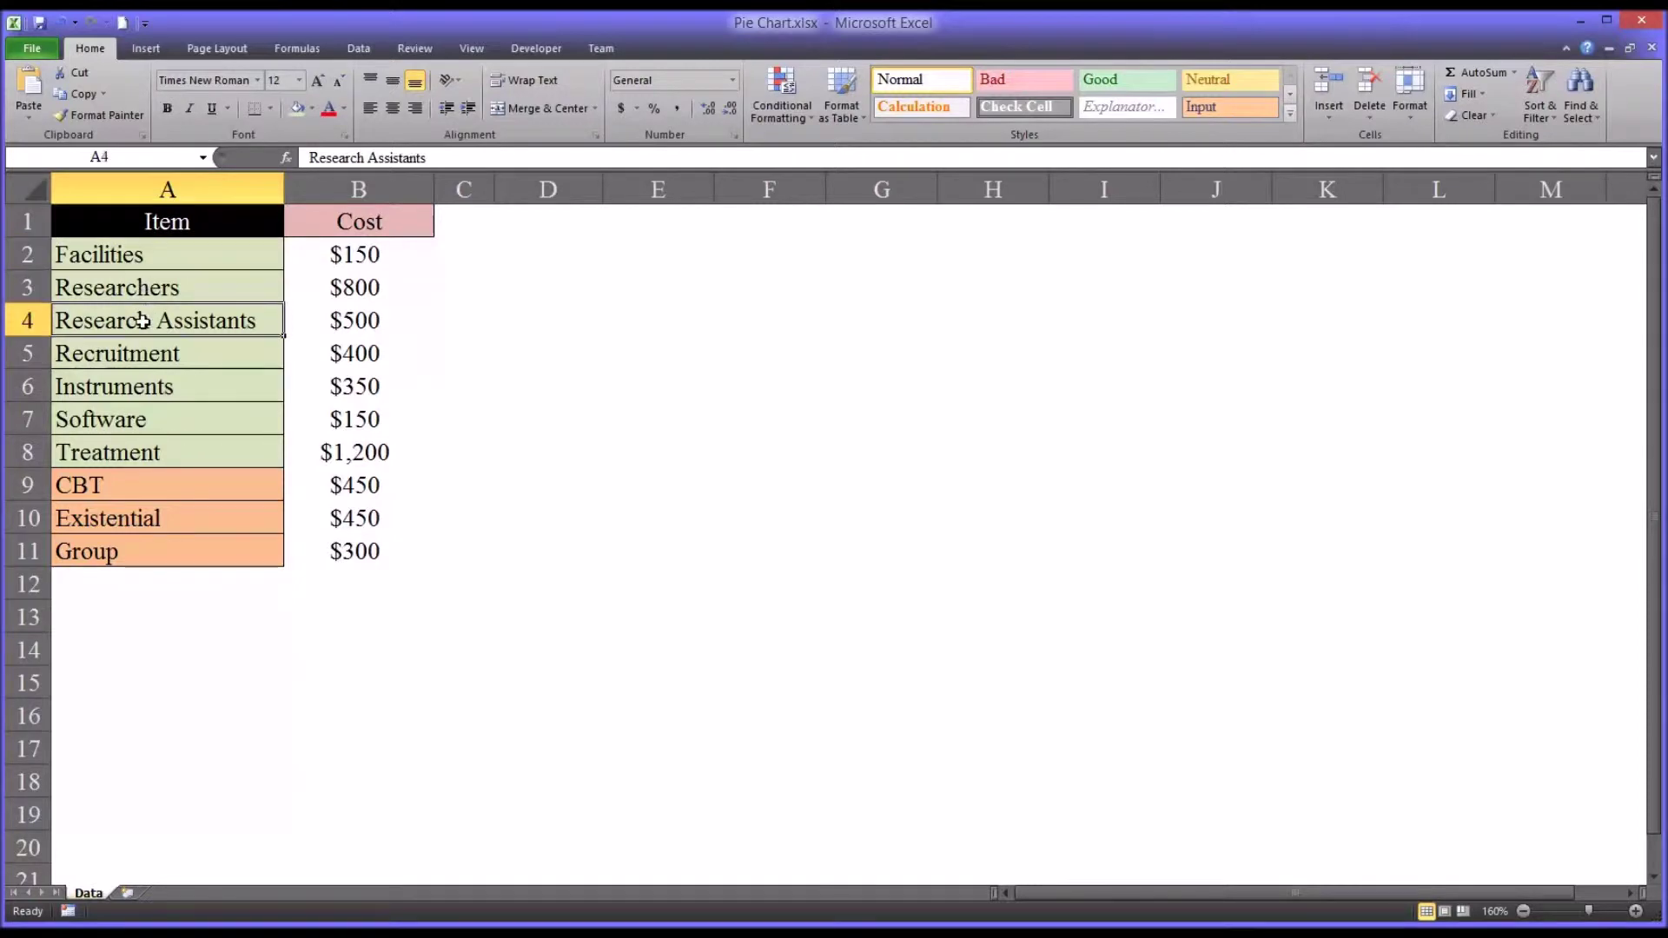
left_click(167, 264)
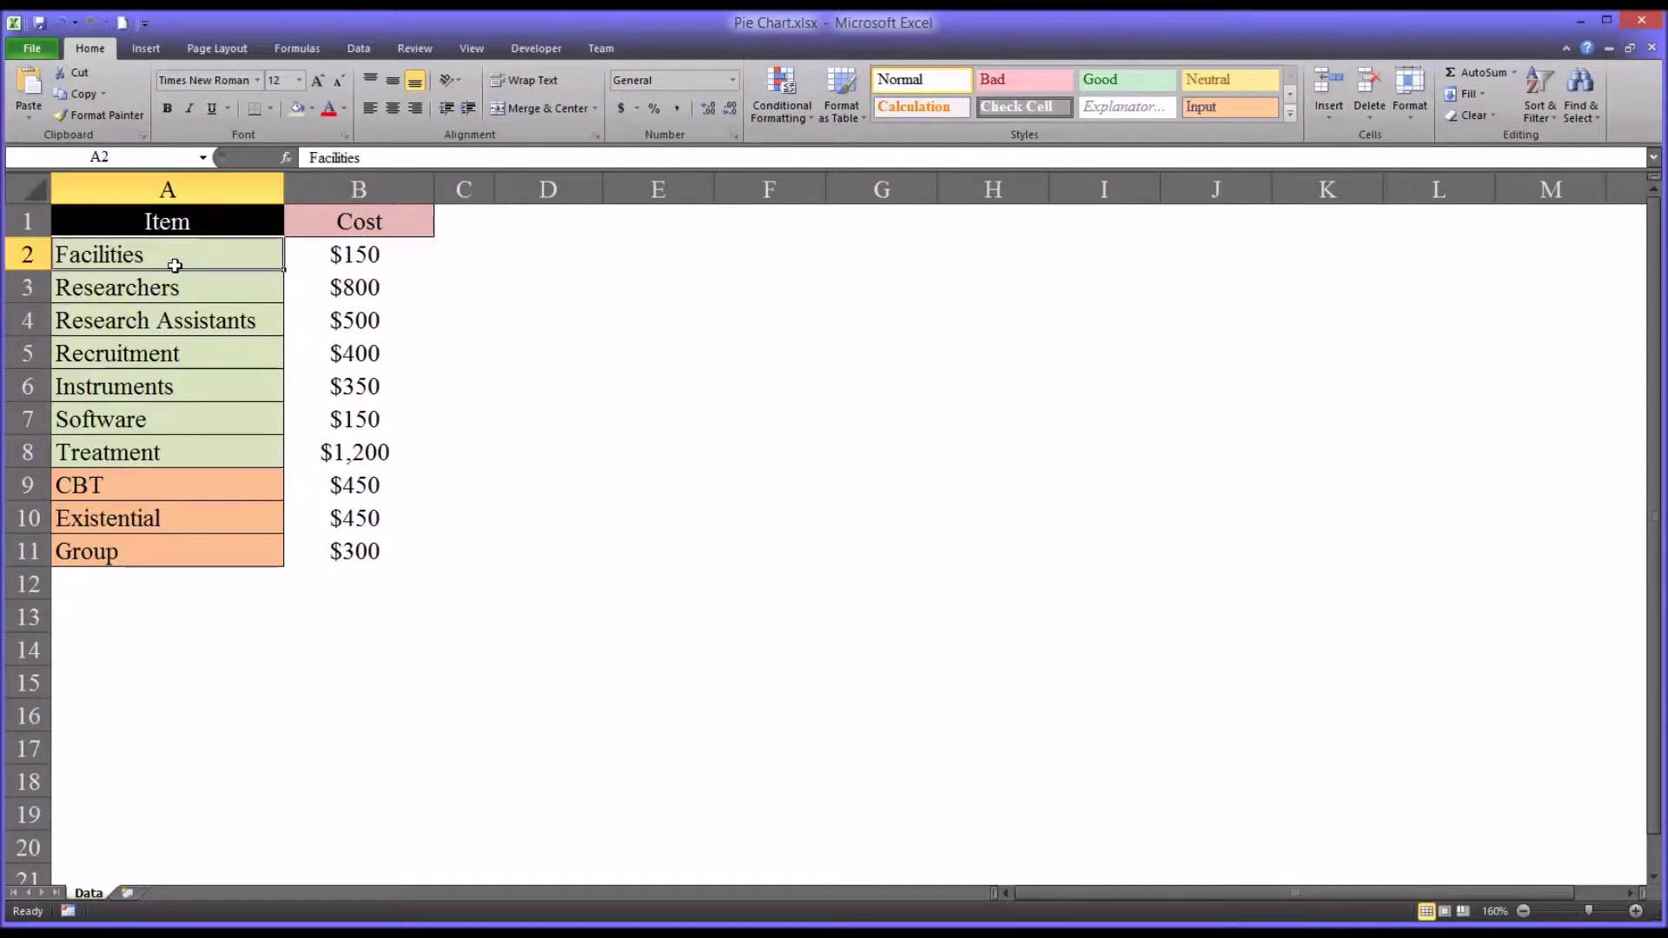
mouse_move(313, 258)
left_mouse_down()
mouse_move(330, 446)
mouse_move(315, 255)
left_mouse_up()
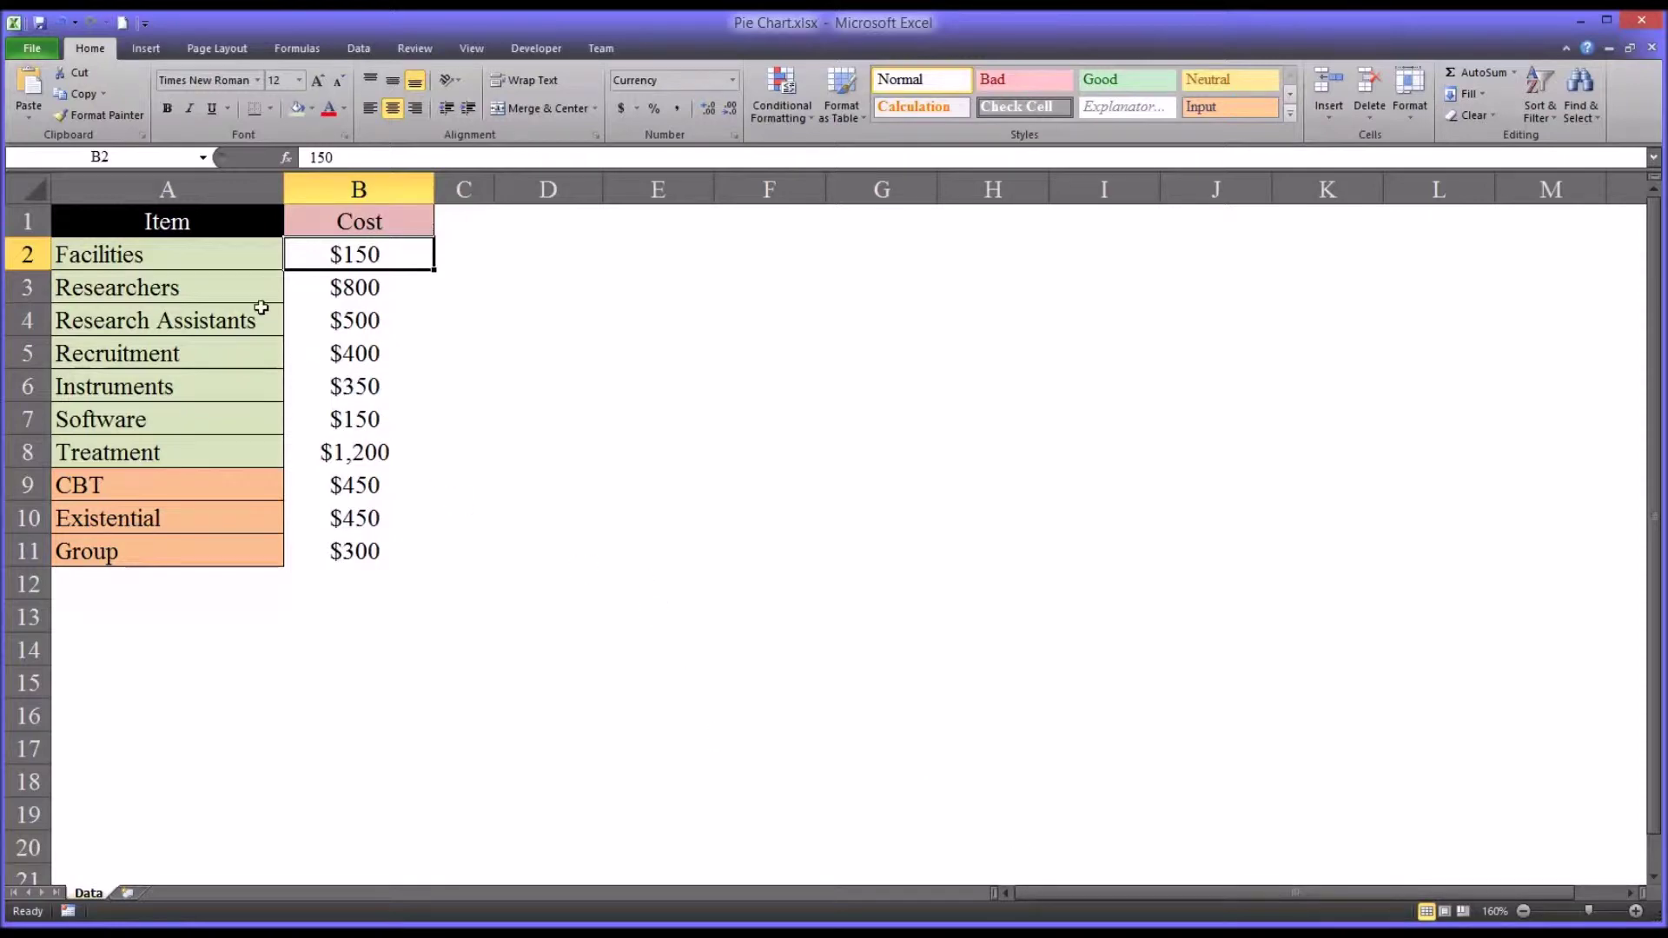
left_click(188, 256)
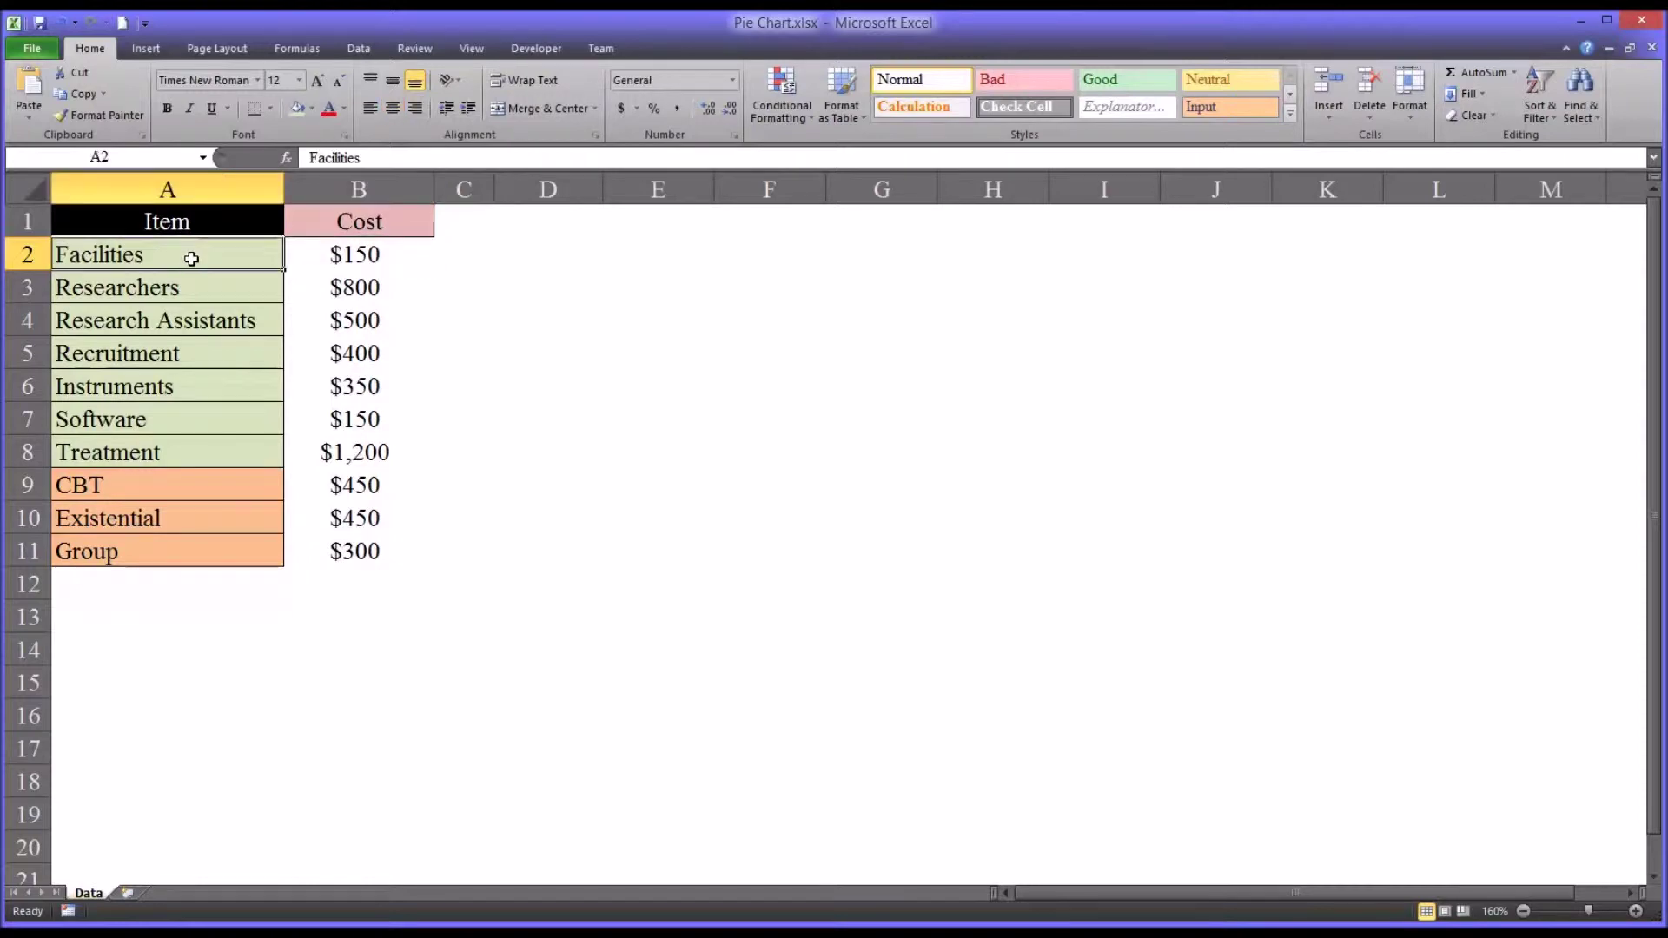
left_click(192, 290)
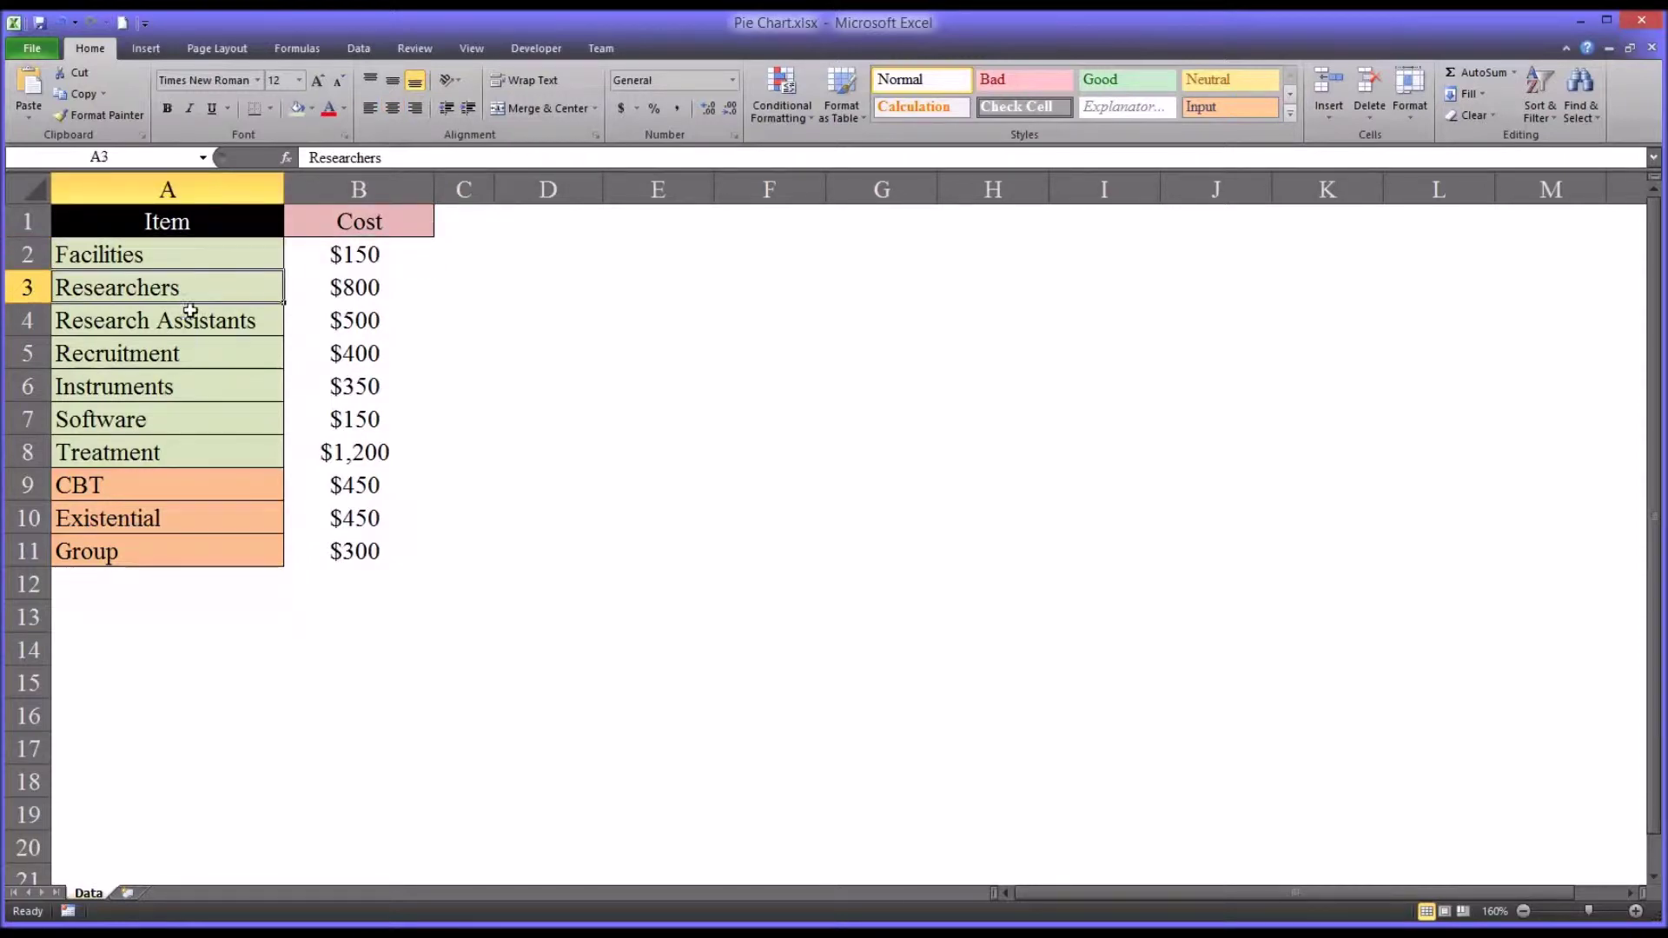
left_click(188, 322)
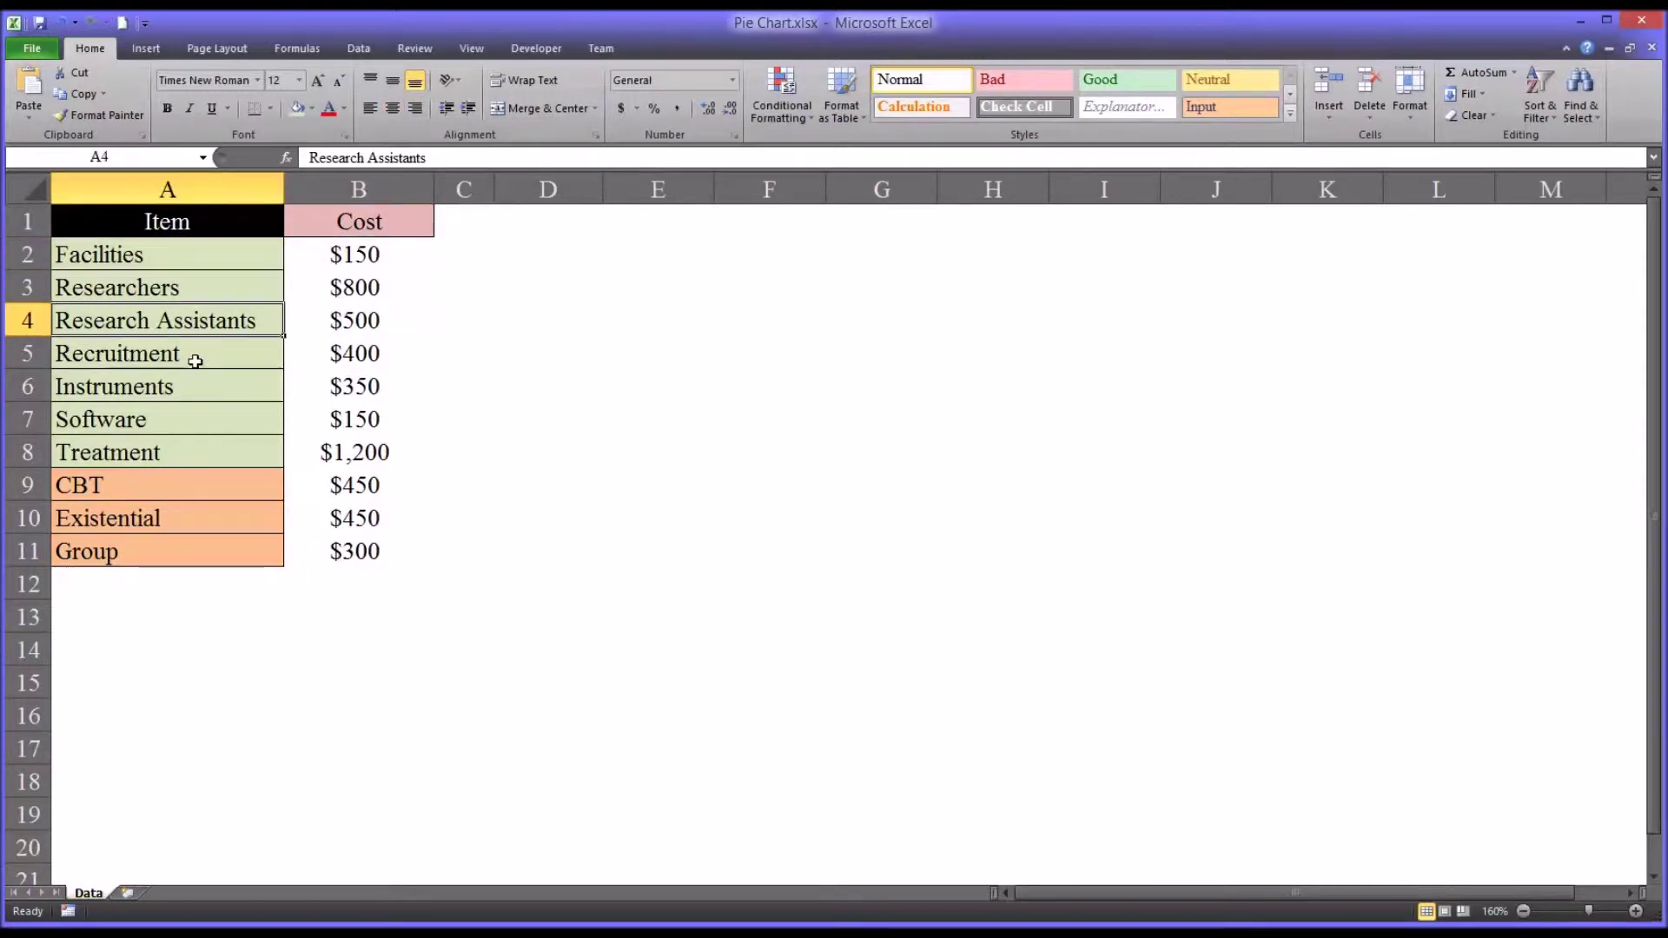
left_click(208, 357)
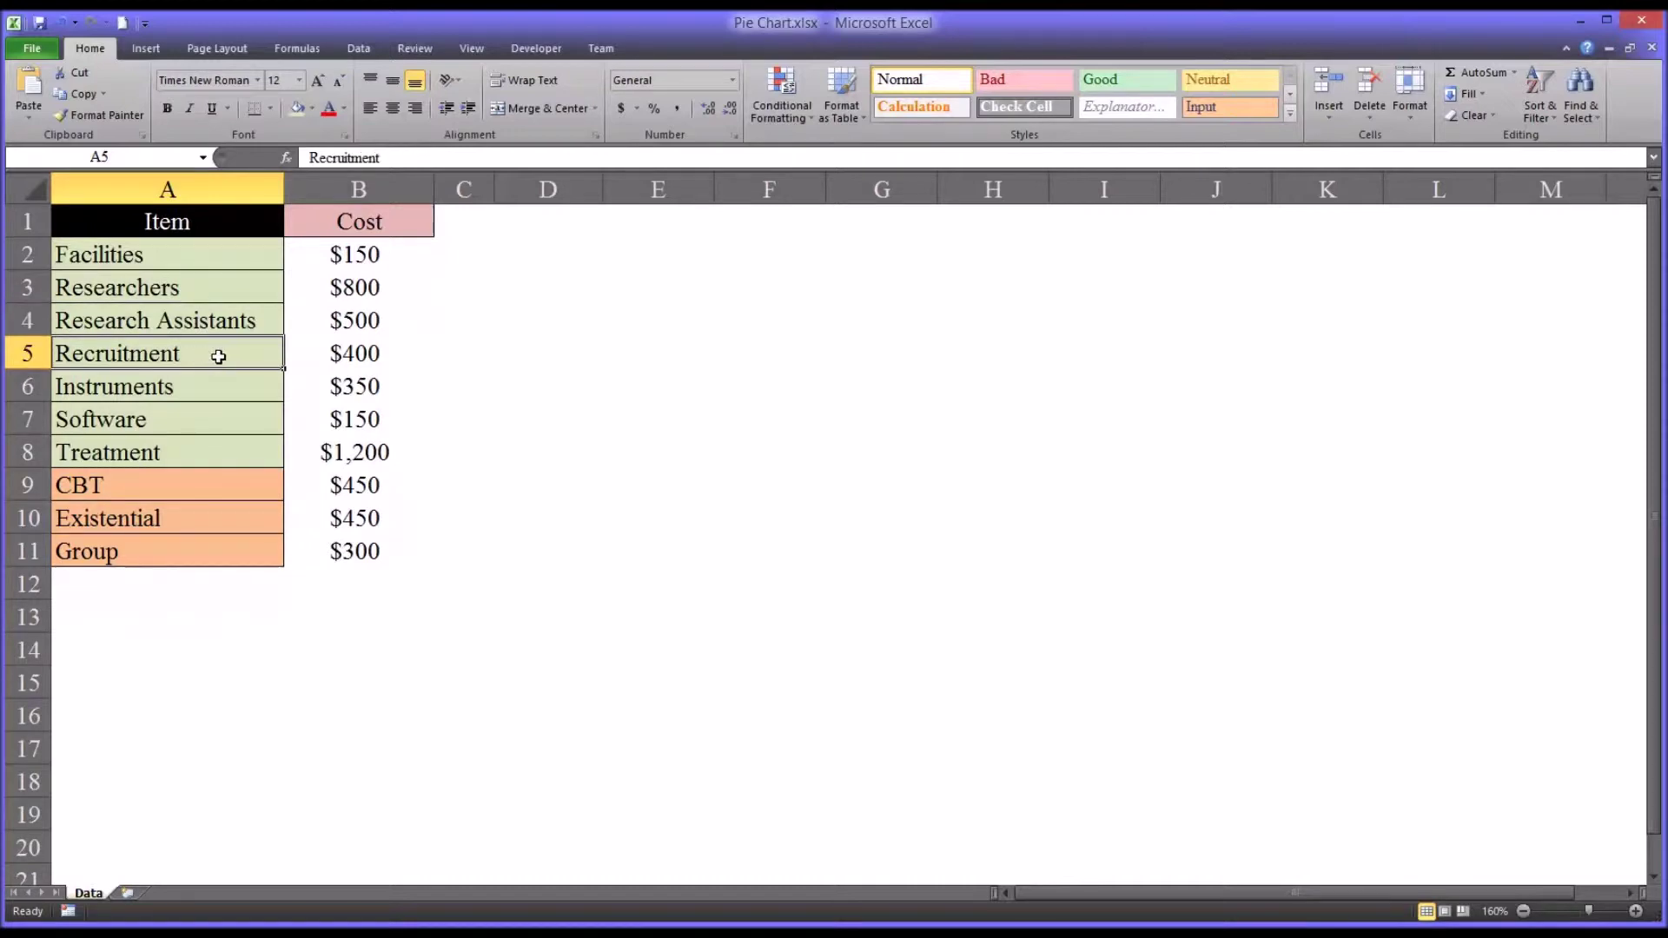
left_click(196, 388)
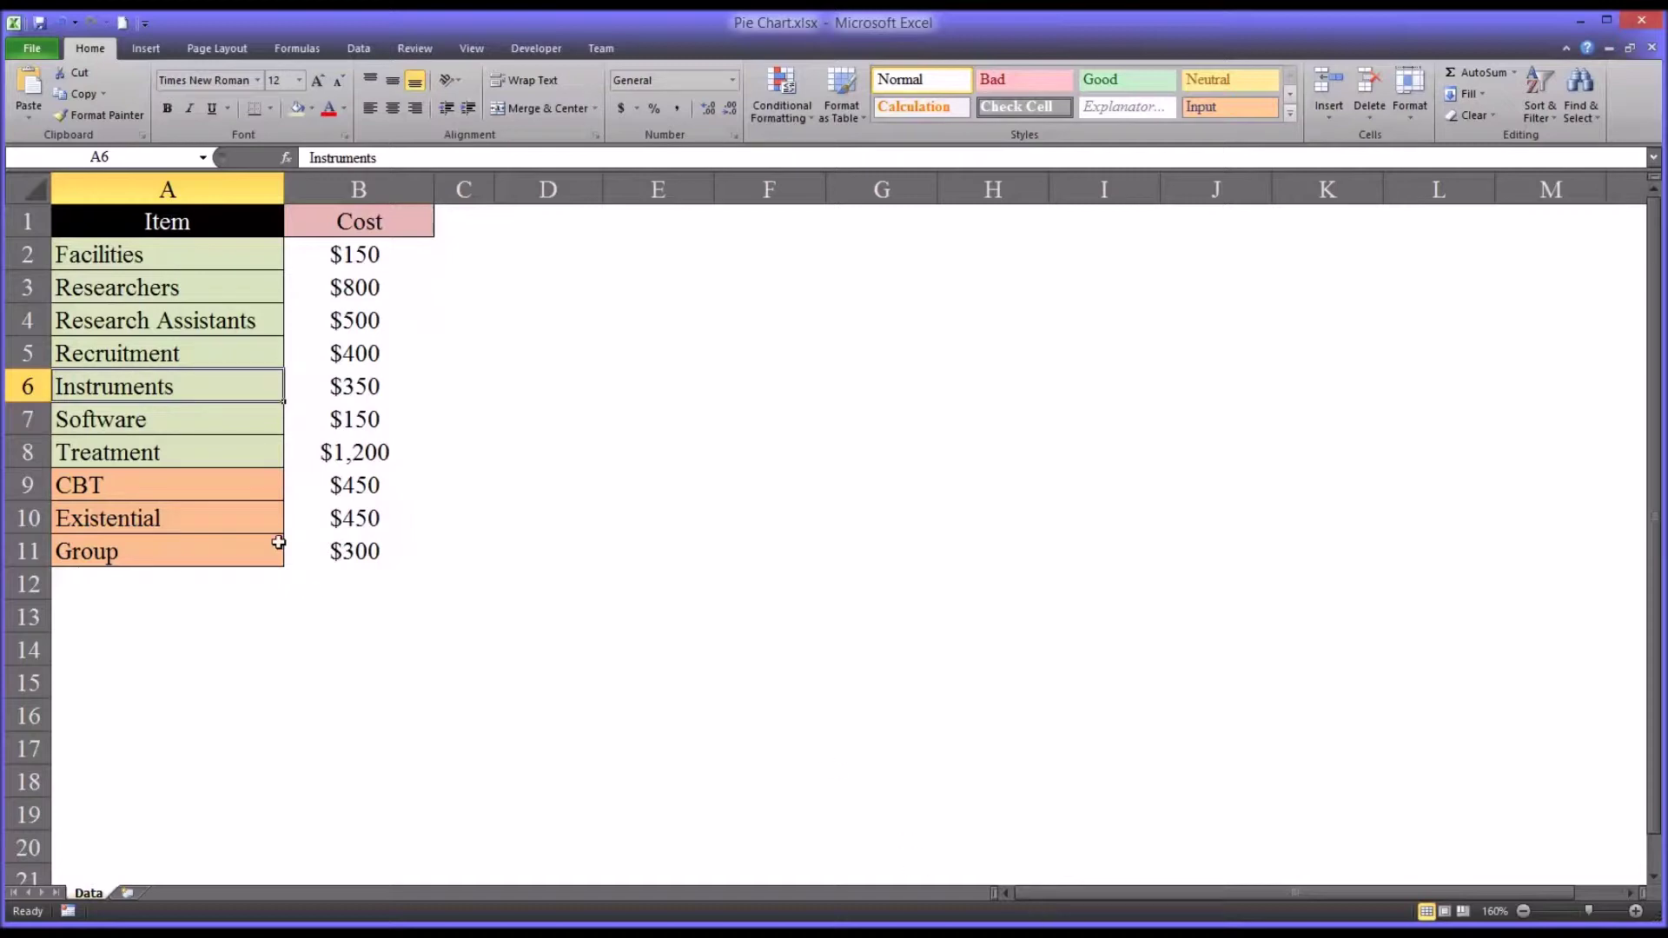
left_click(185, 426)
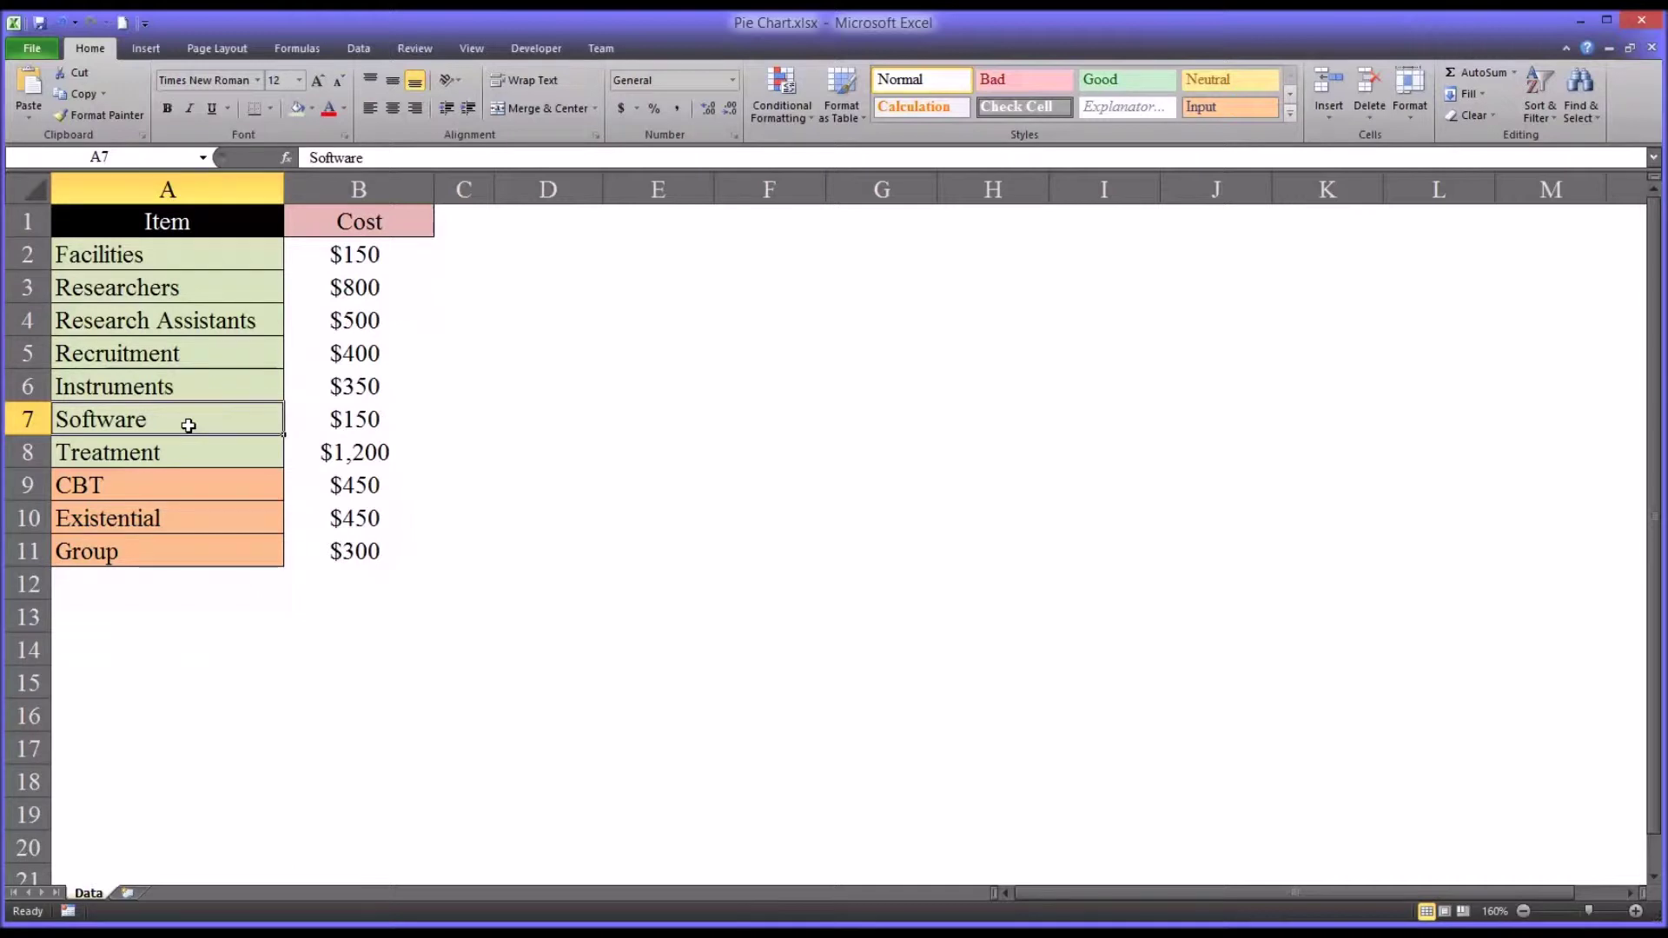
left_click(200, 453)
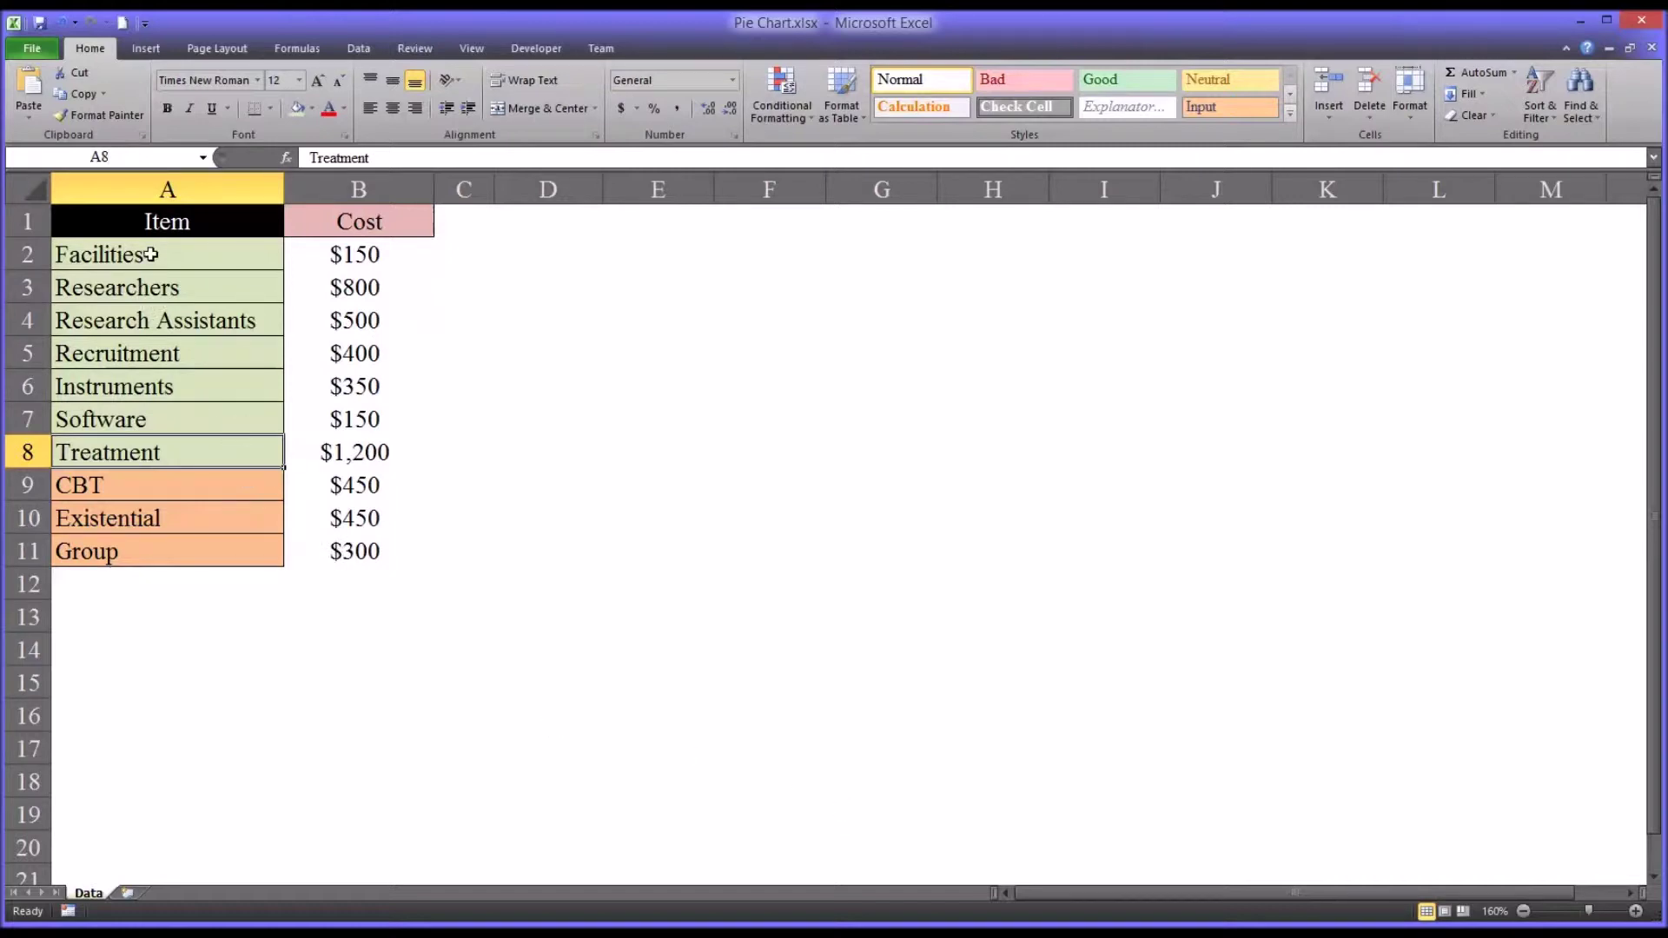
Highlight the CBT, Existential and Group breakdown behind Treatment's $1,200 cost.
left_click_drag(150, 254, 296, 447)
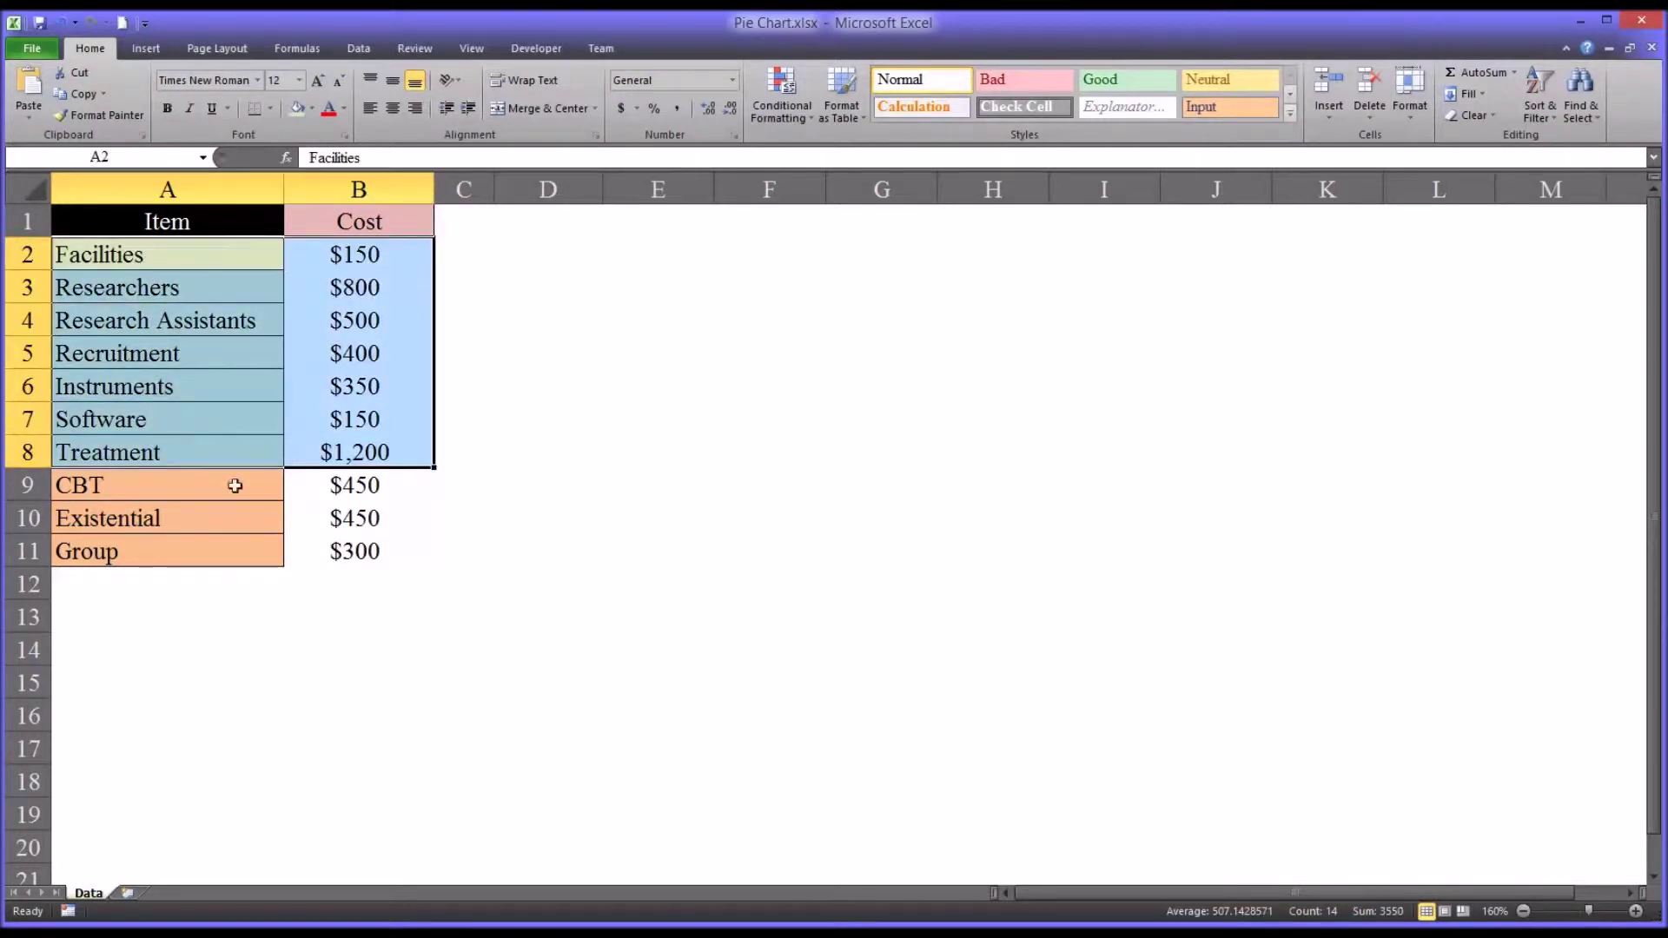
left_click_drag(194, 487, 256, 550)
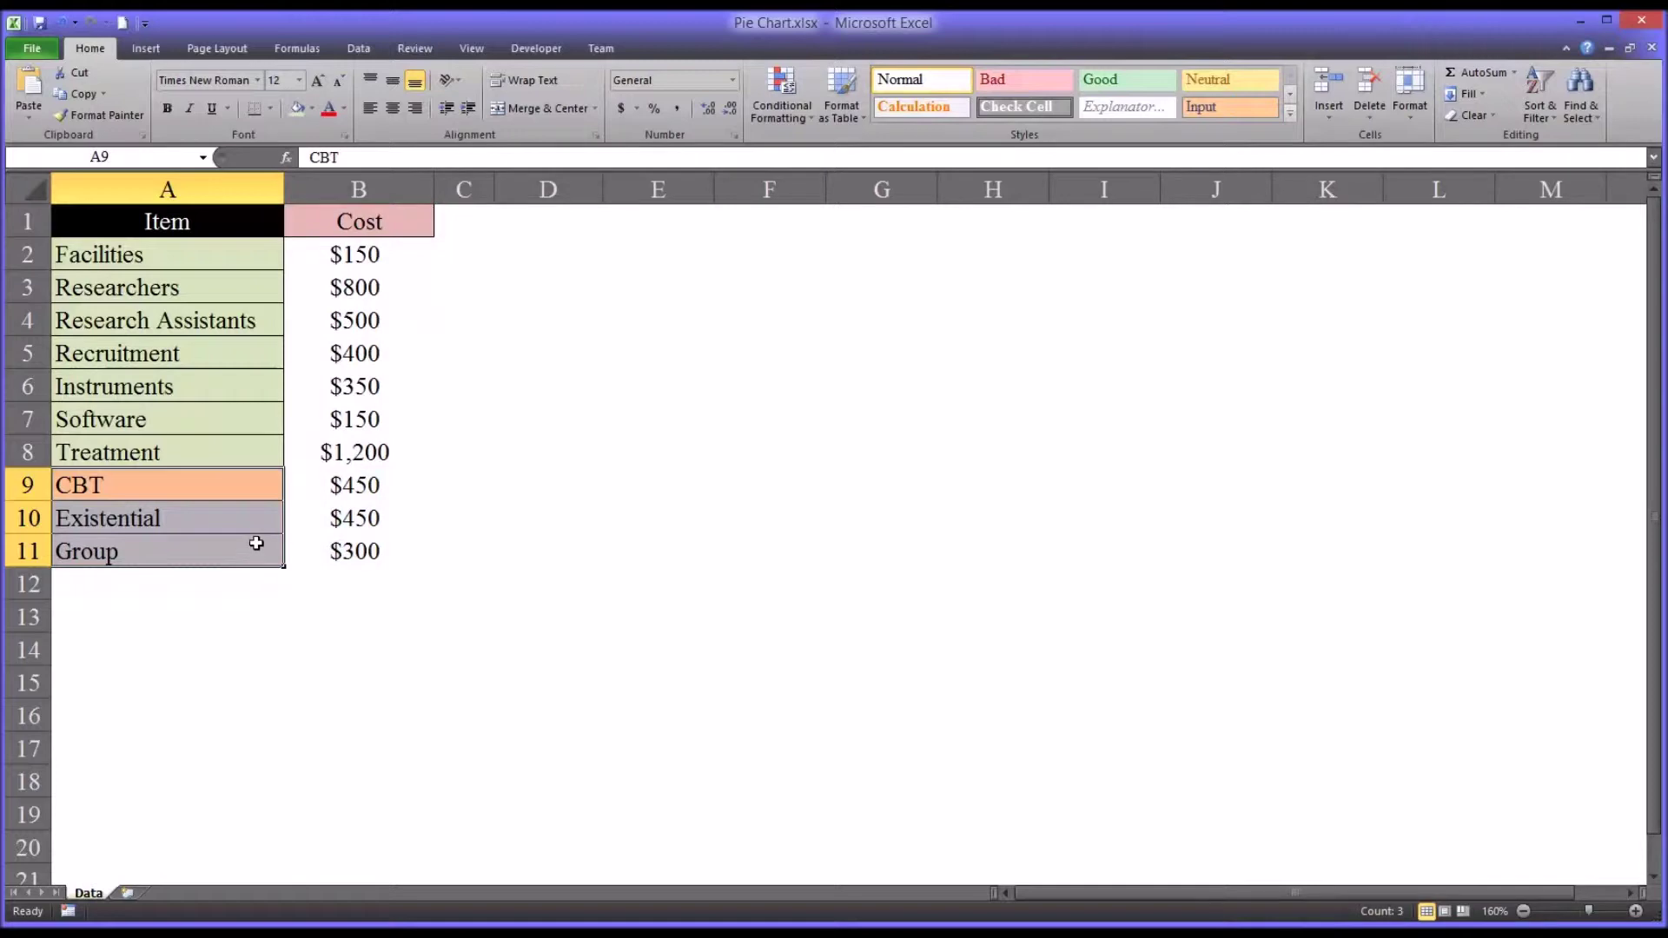
left_click_drag(310, 491, 306, 547)
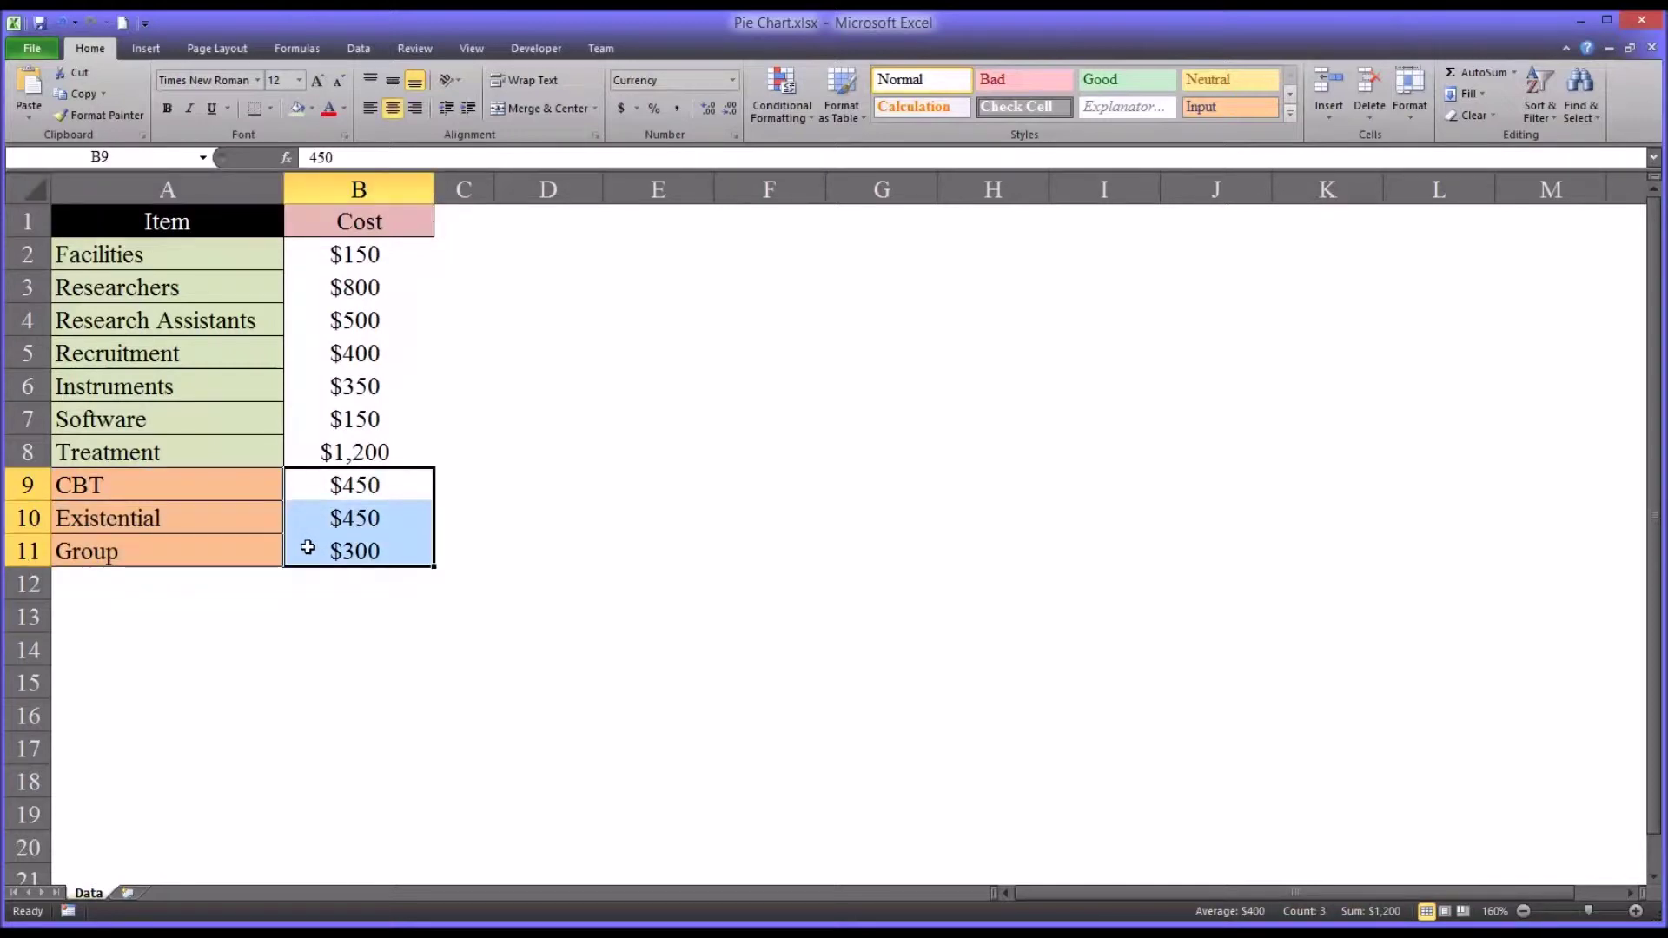
left_click(304, 456)
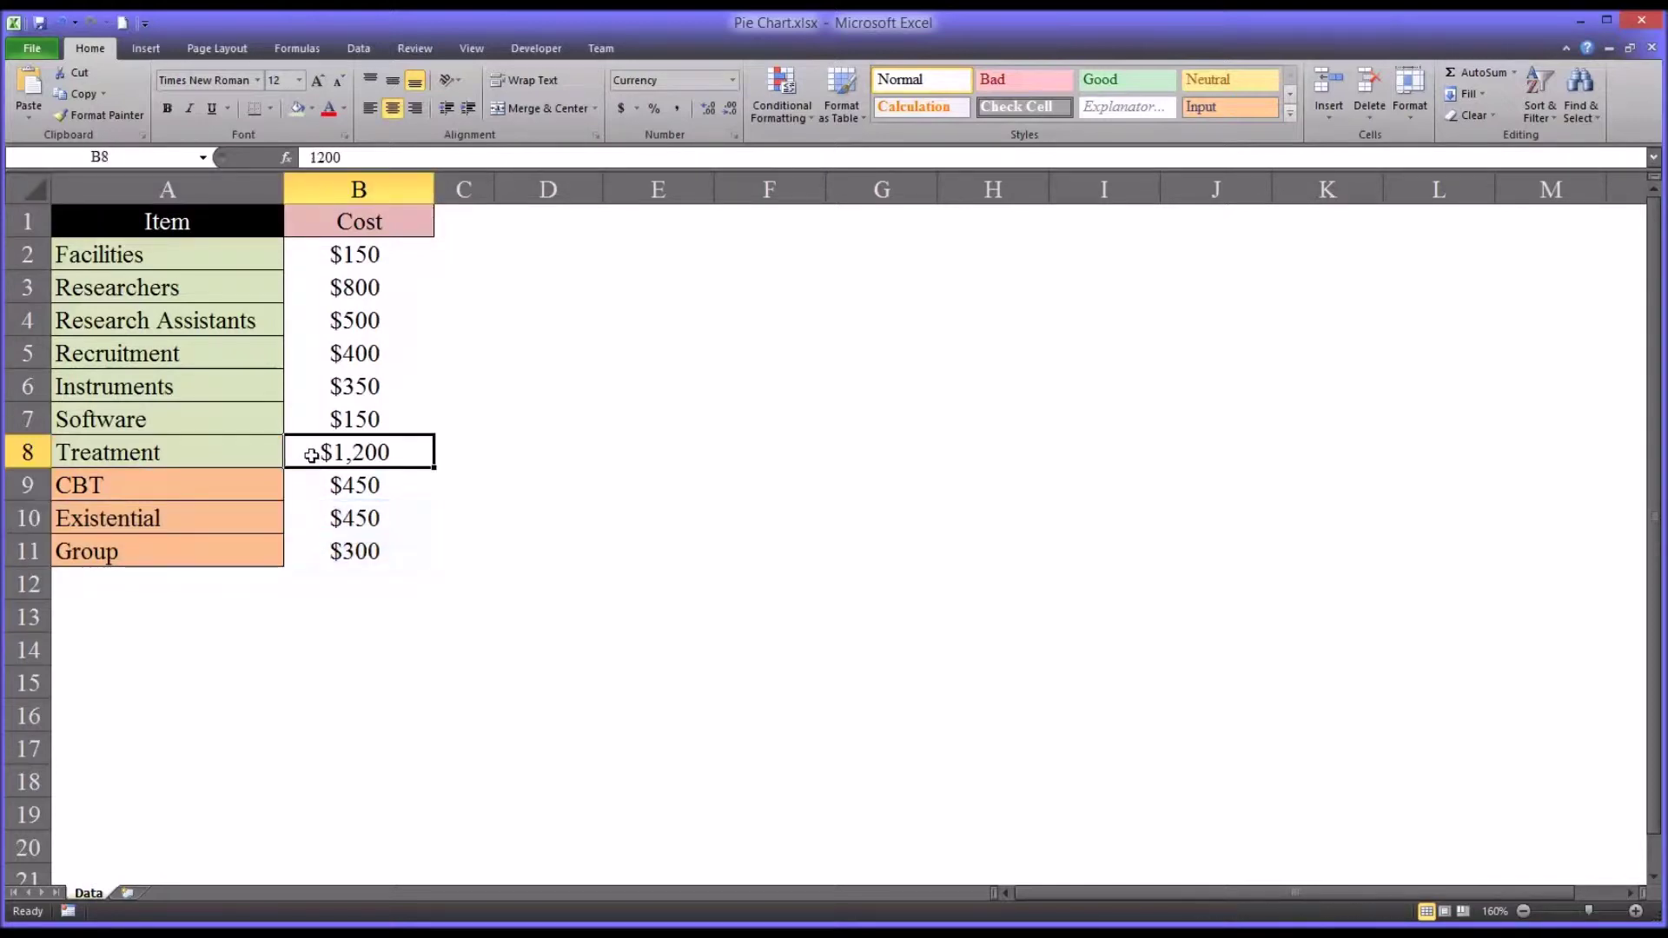
left_click(206, 494)
left_click(205, 517)
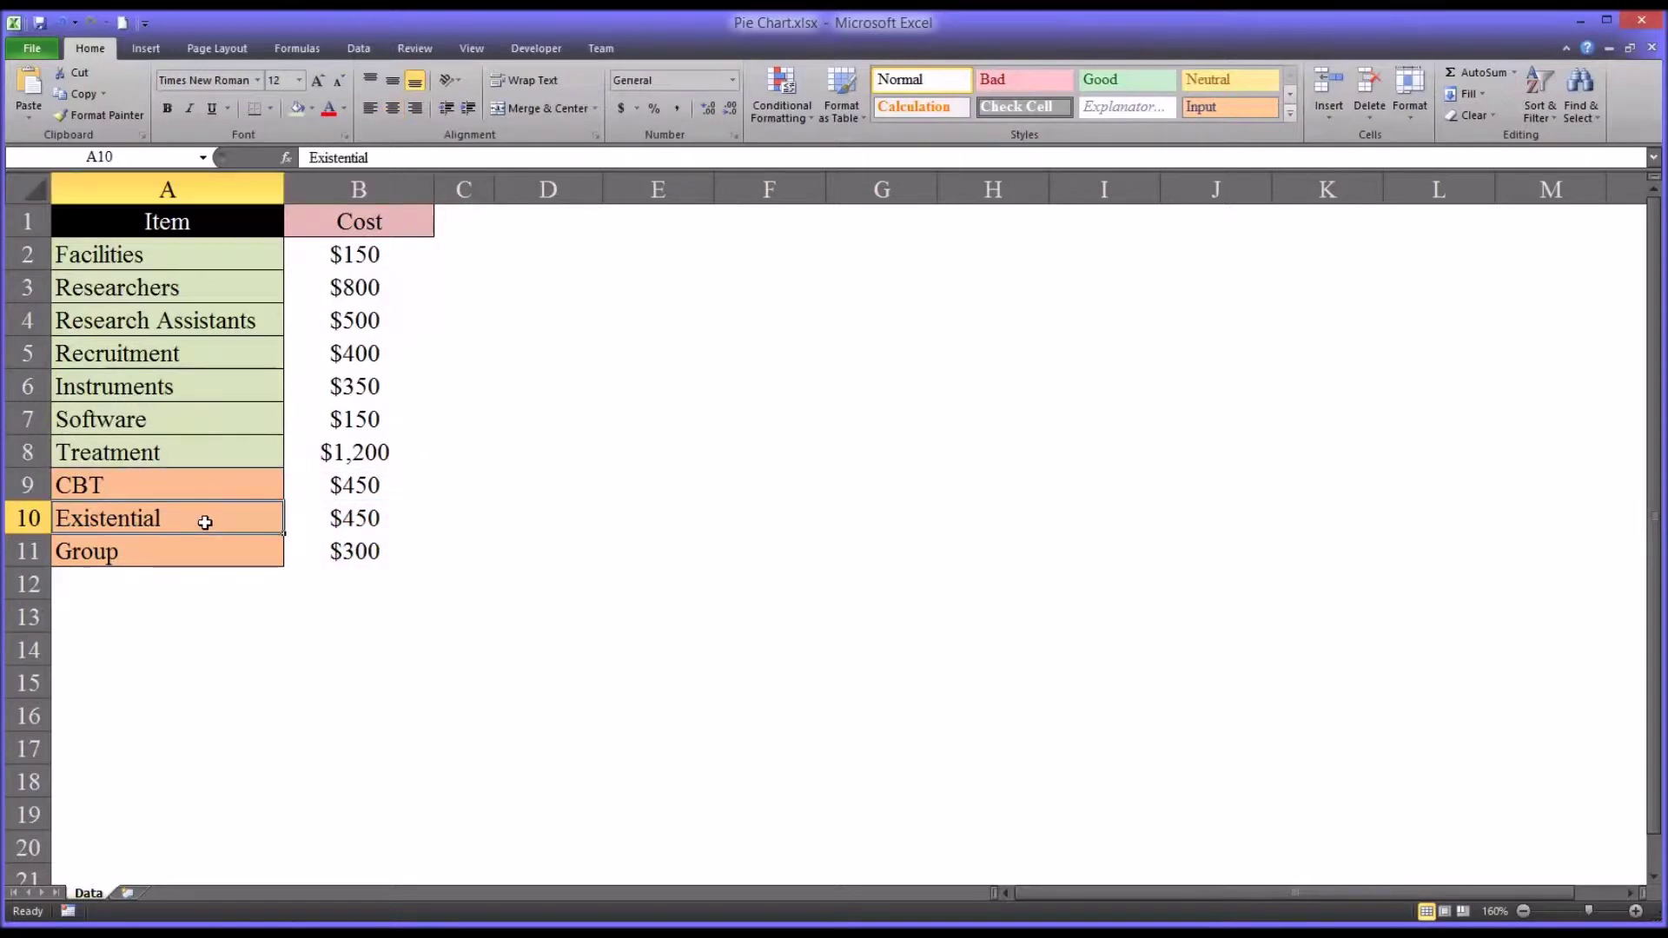
left_click(199, 563)
left_click(205, 485)
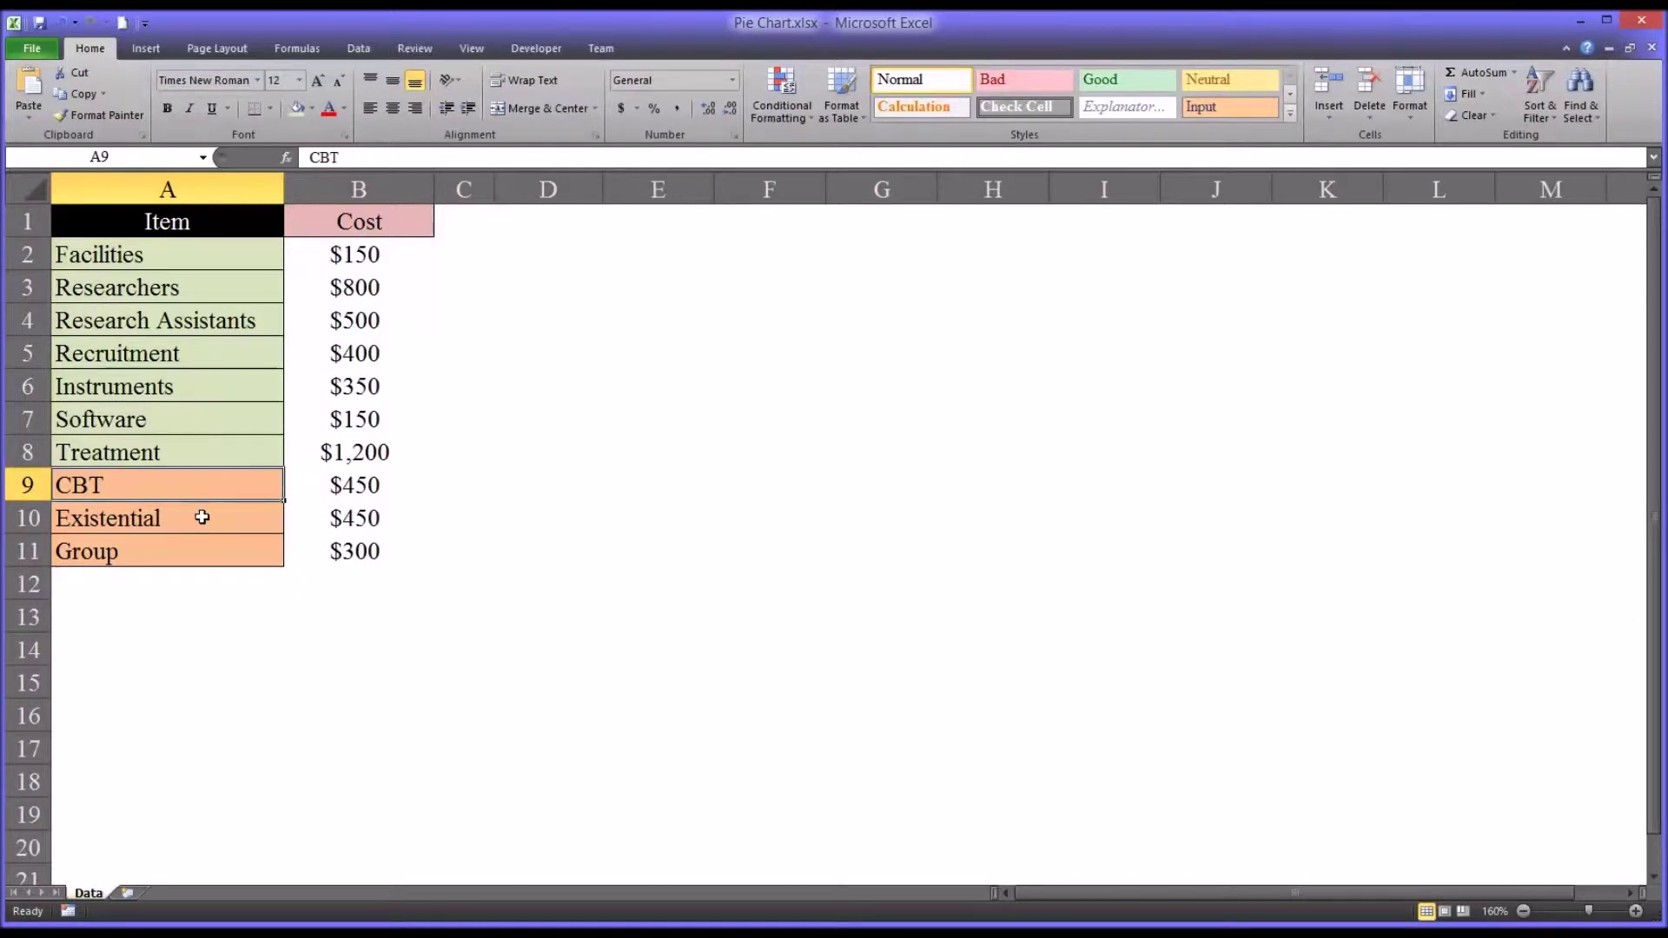
left_click(205, 517)
left_click(205, 542)
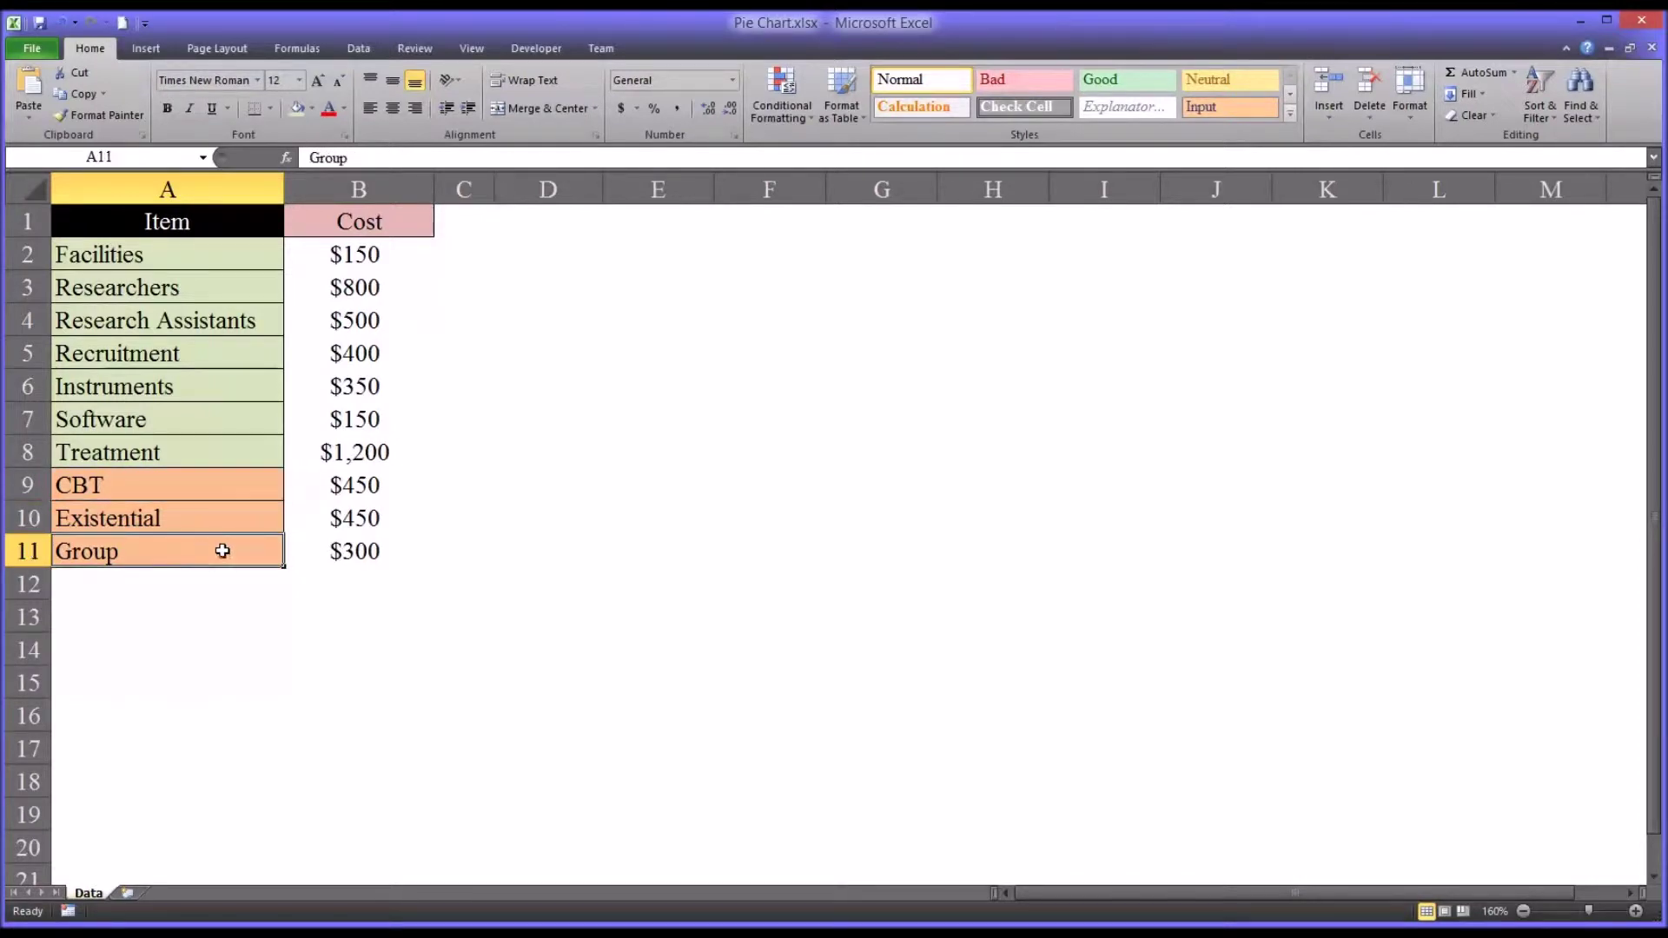
left_click_drag(234, 486, 315, 559)
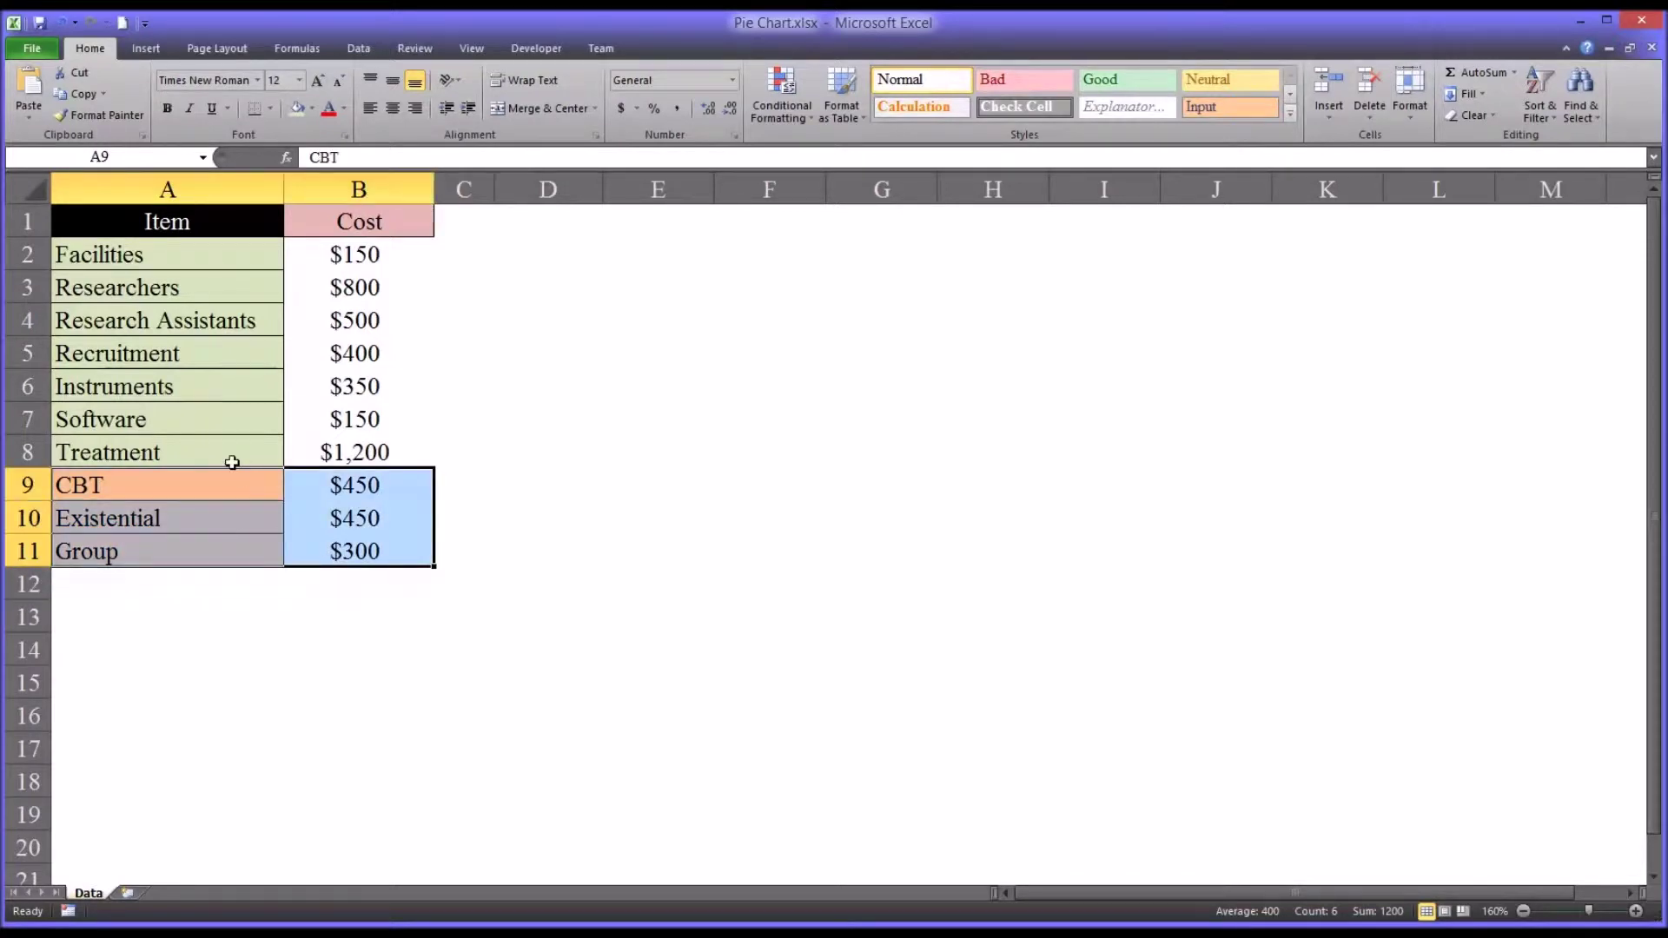
left_click_drag(232, 459, 302, 449)
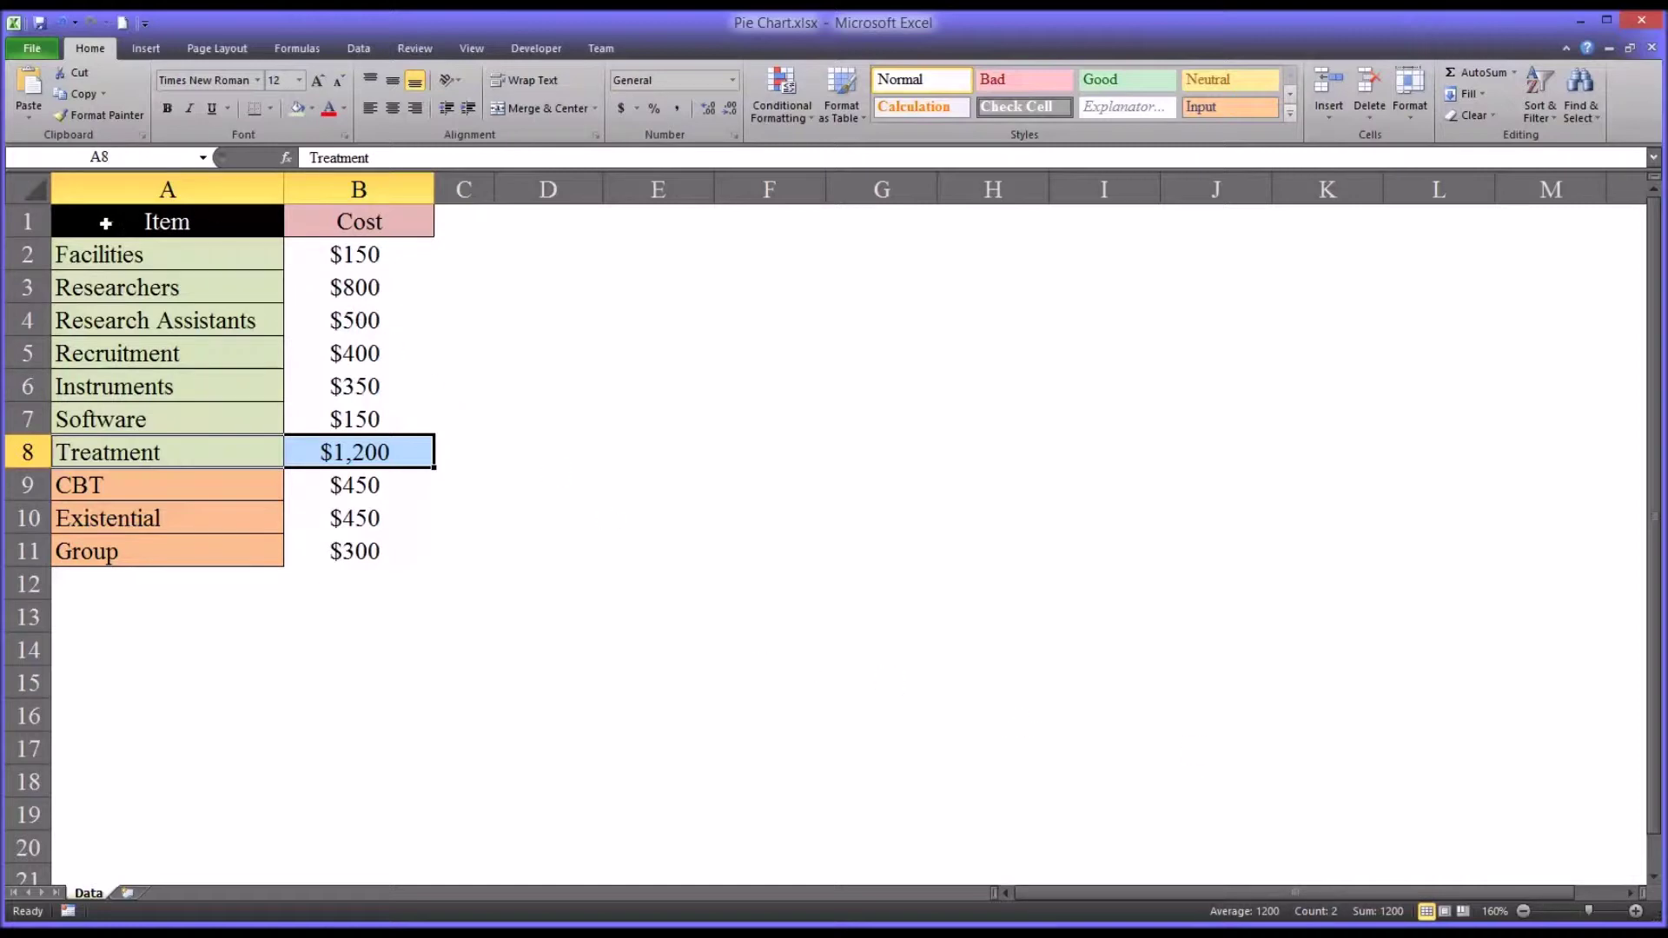
Insert a basic 2-D pie chart of the Item and Cost data A1:B8.
left_click_drag(105, 224, 323, 447)
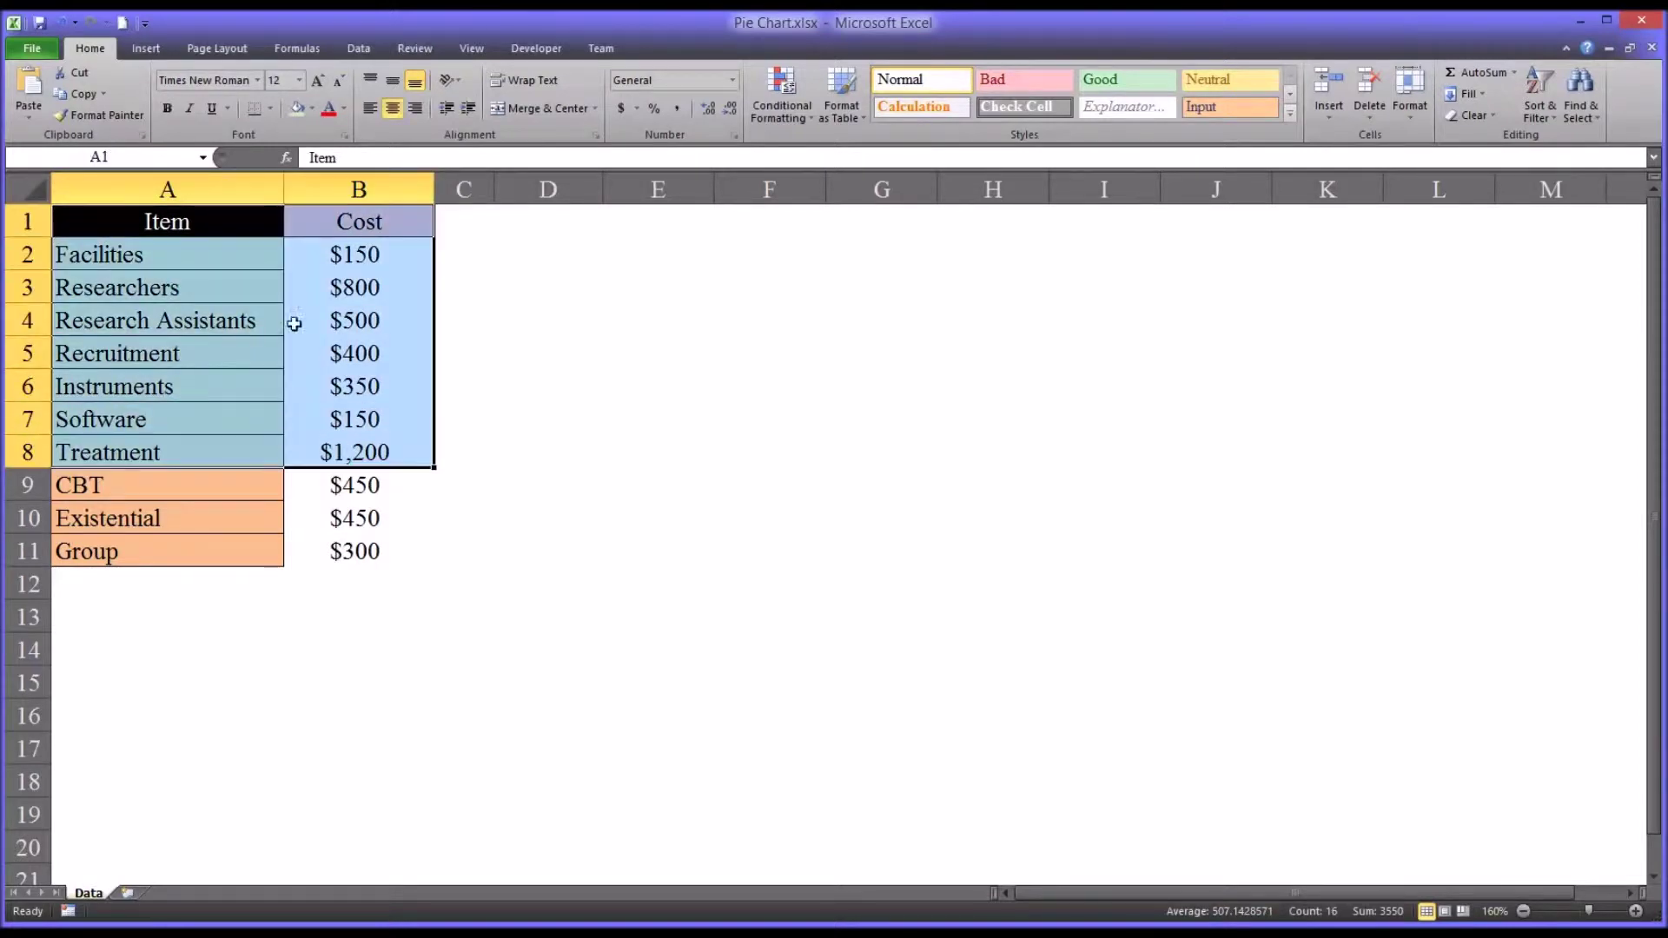
left_click(147, 50)
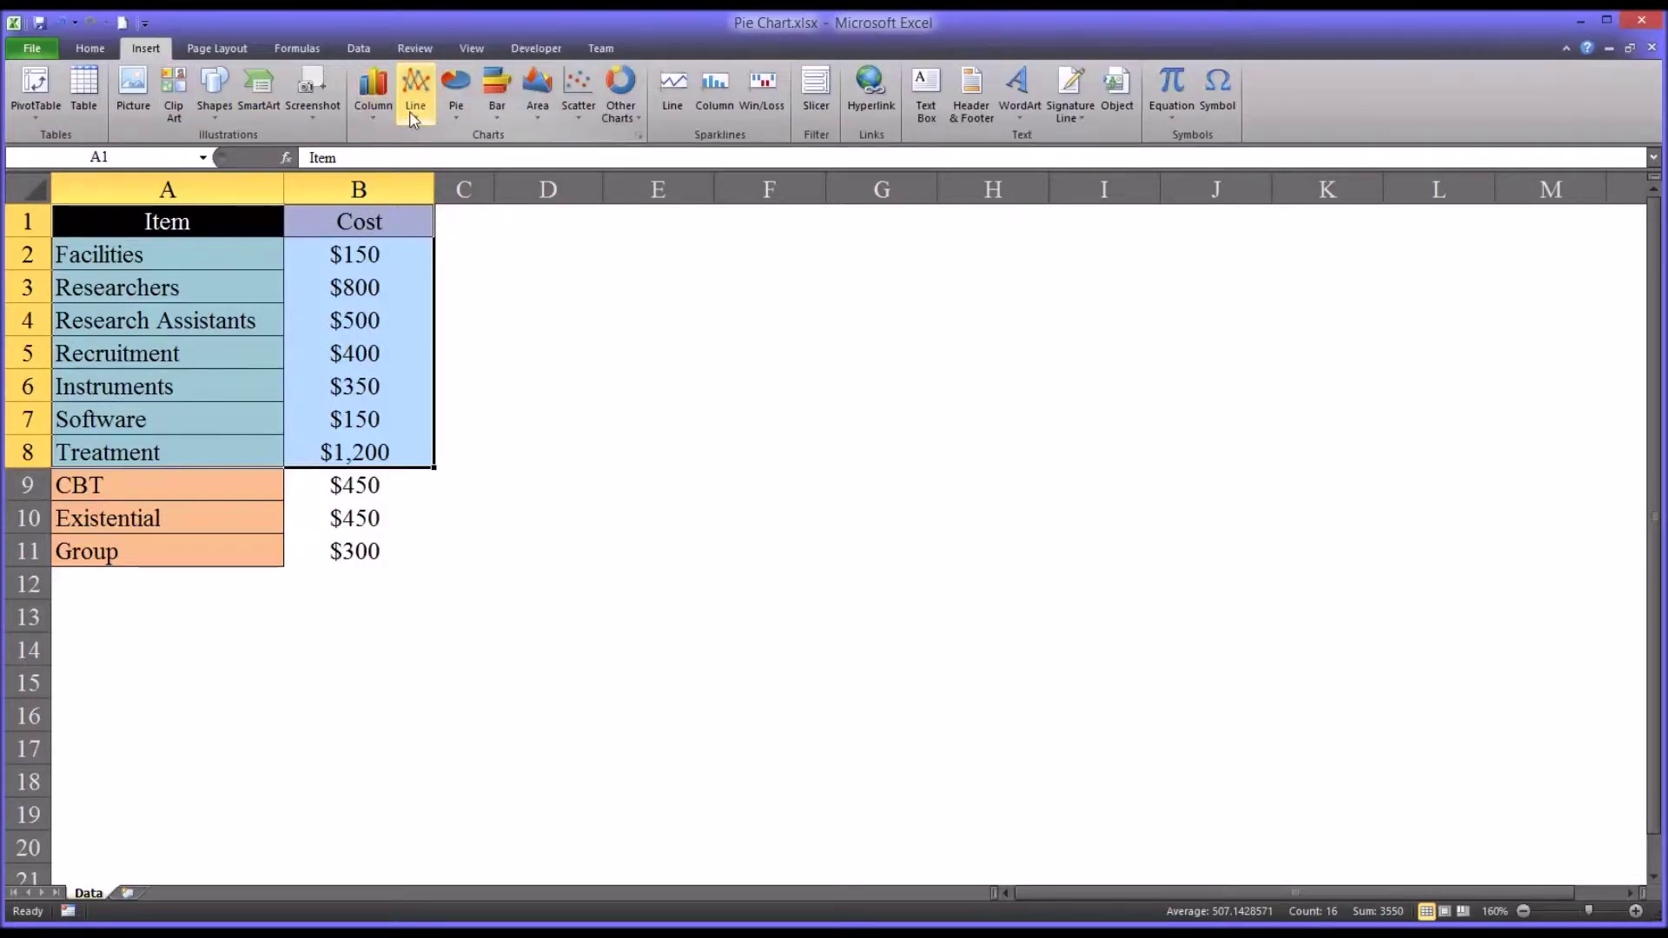
left_click(458, 120)
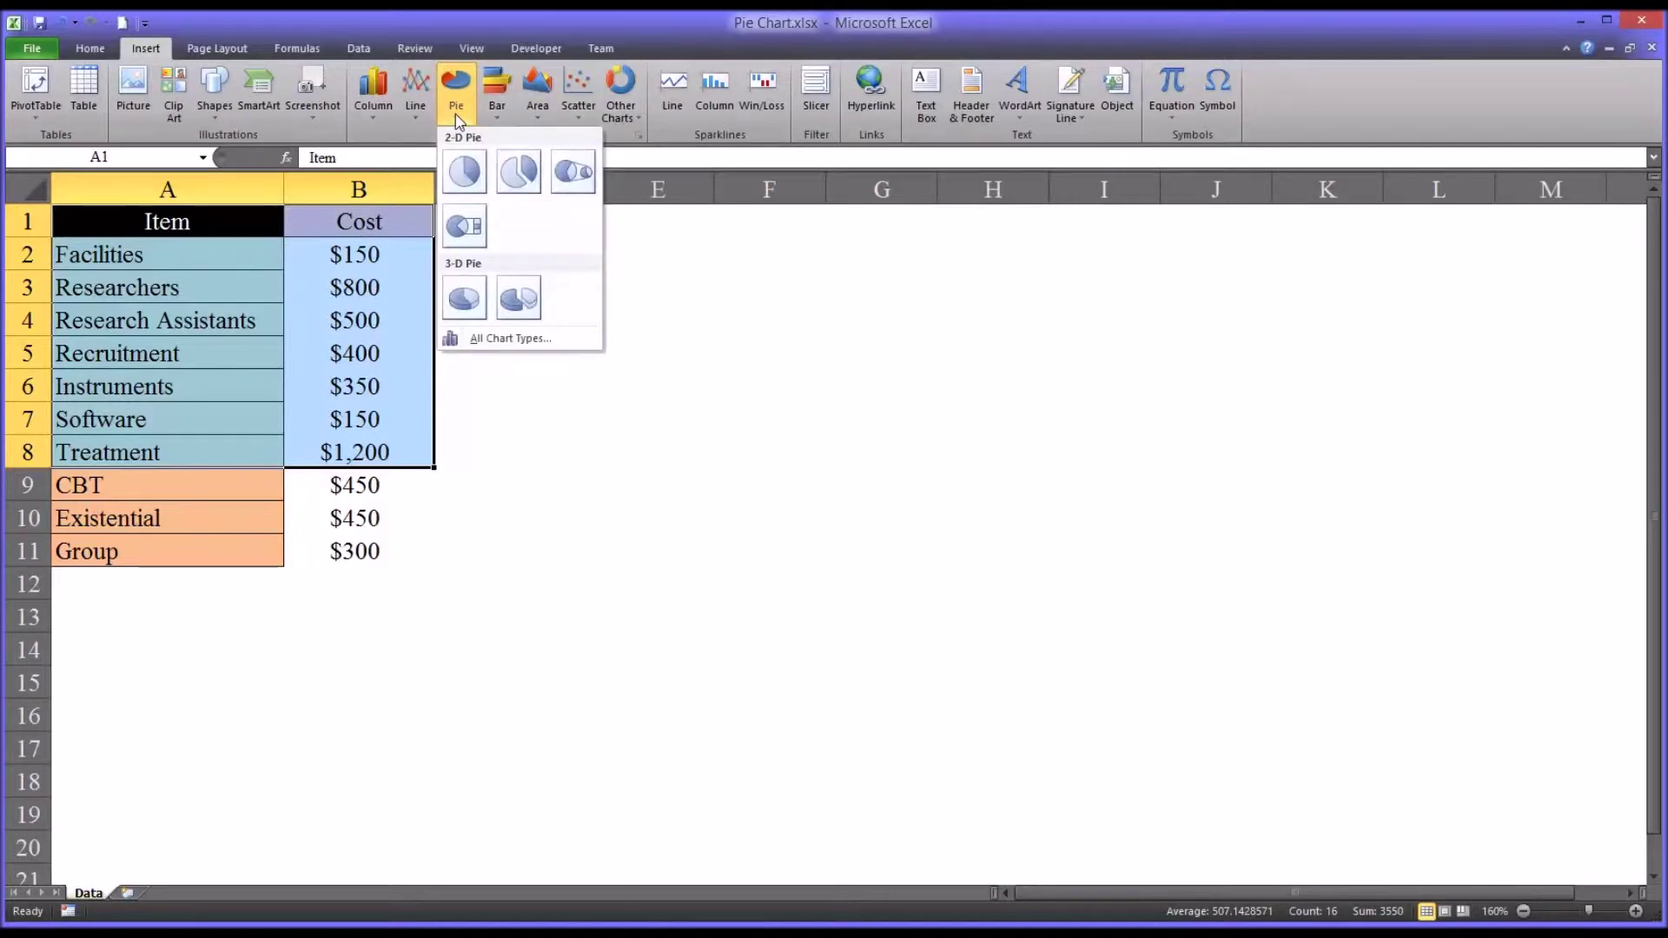
left_click(465, 173)
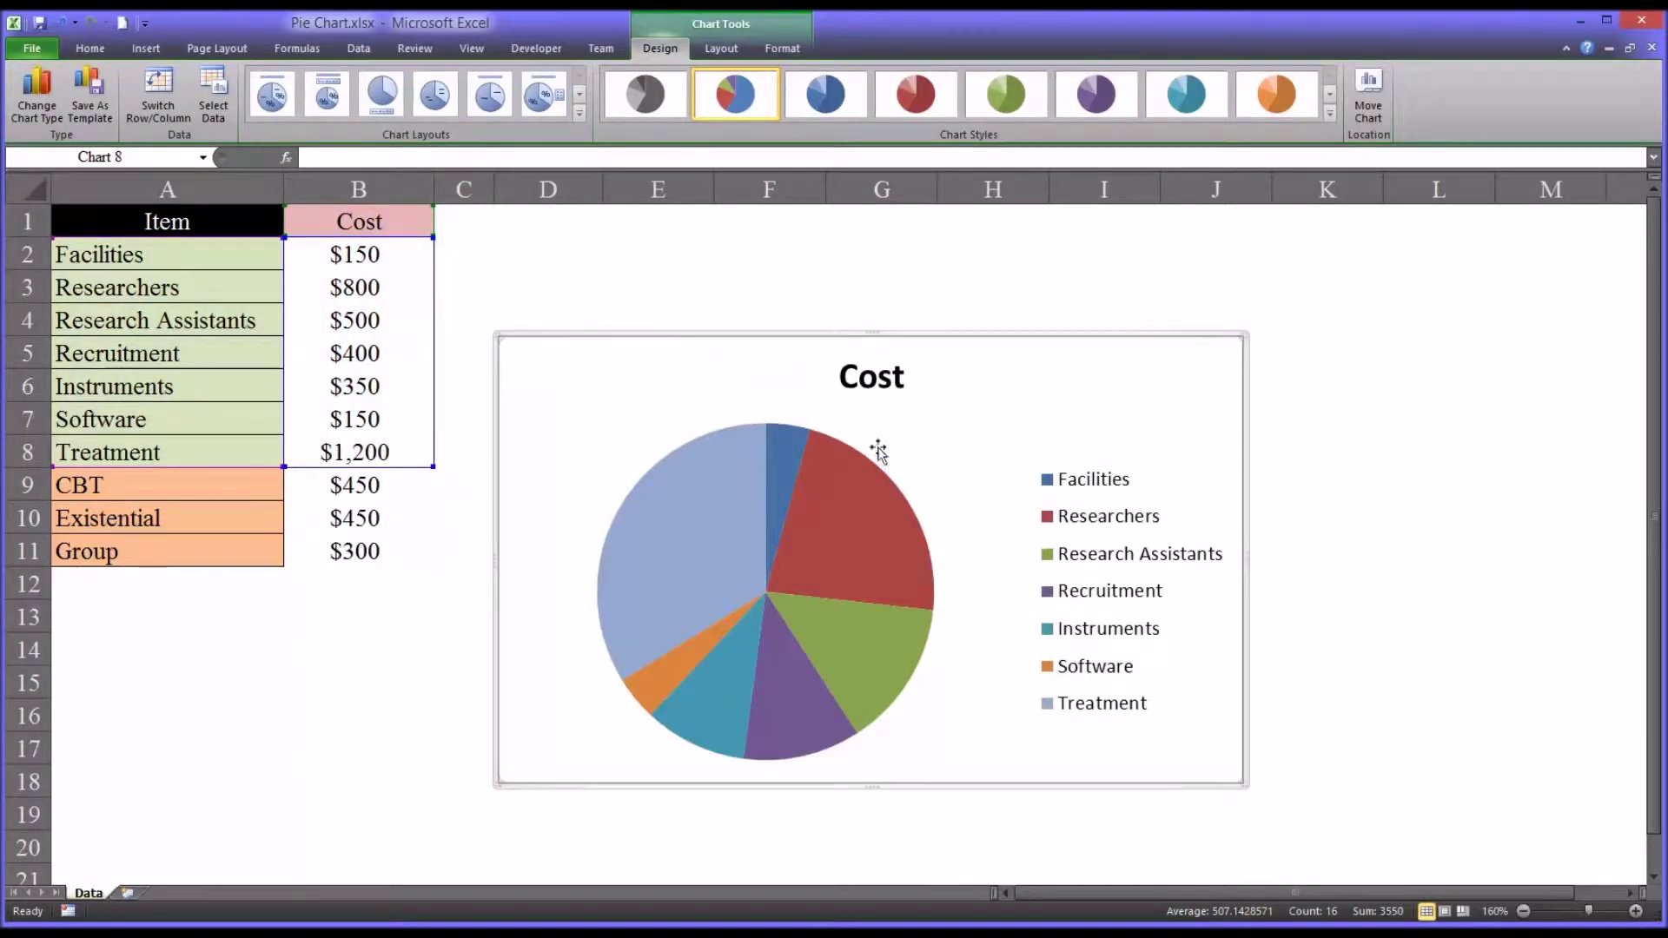
Apply the black-background chart style with bevelled, shaded slices to the Cost pie.
left_click(1330, 113)
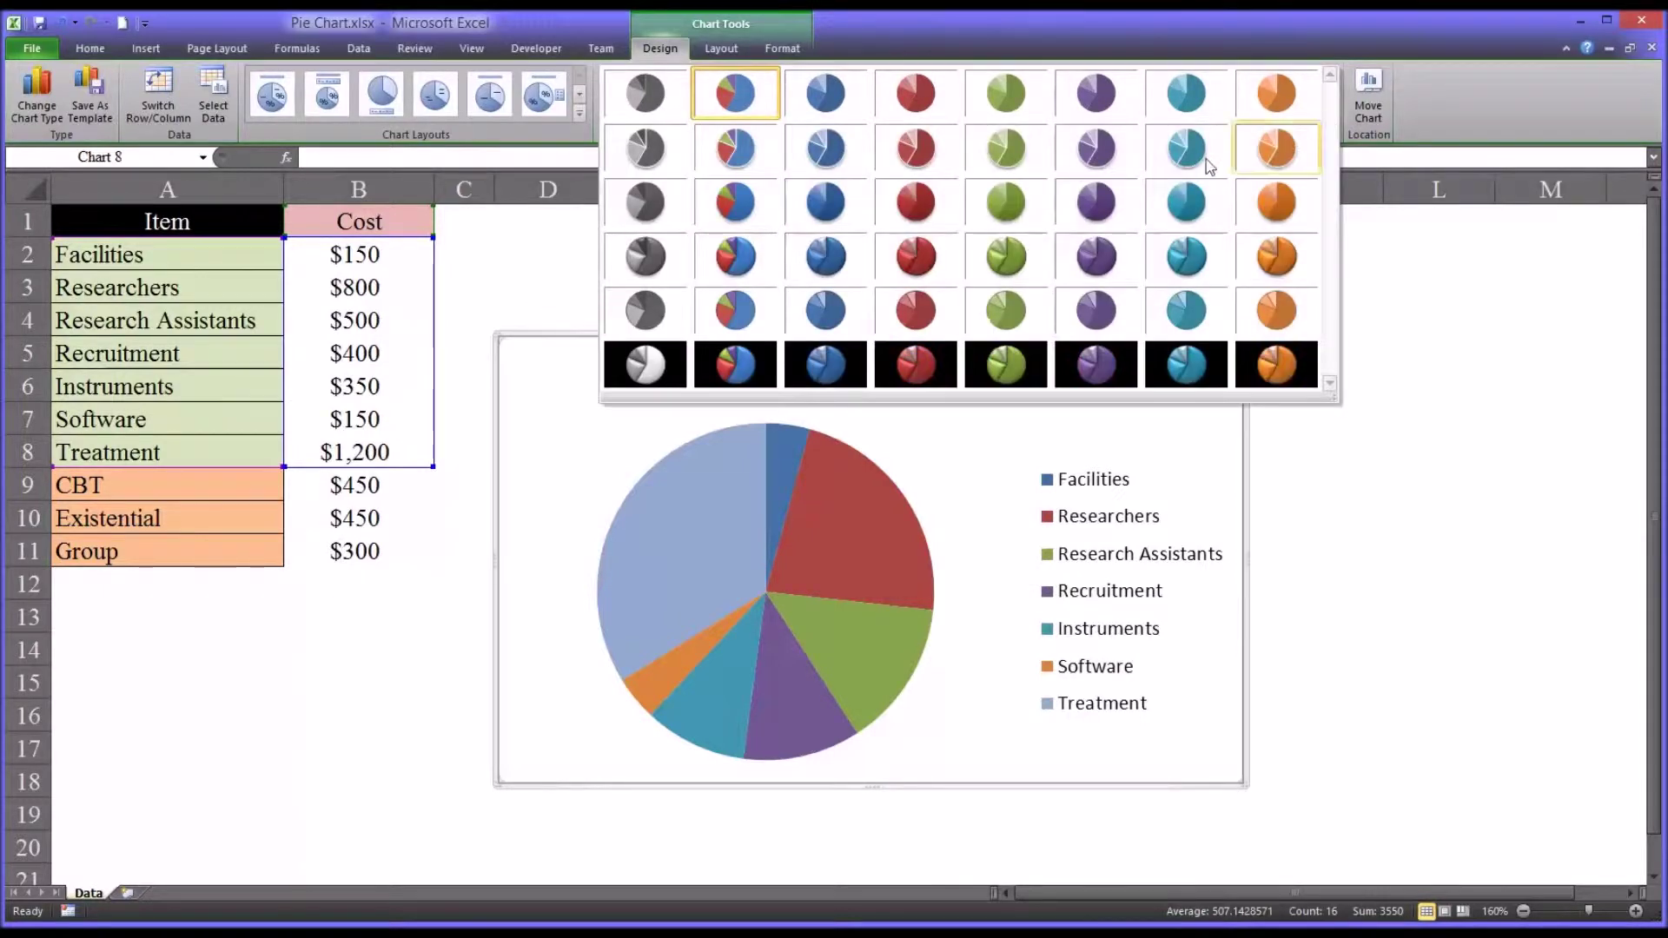
left_click(756, 358)
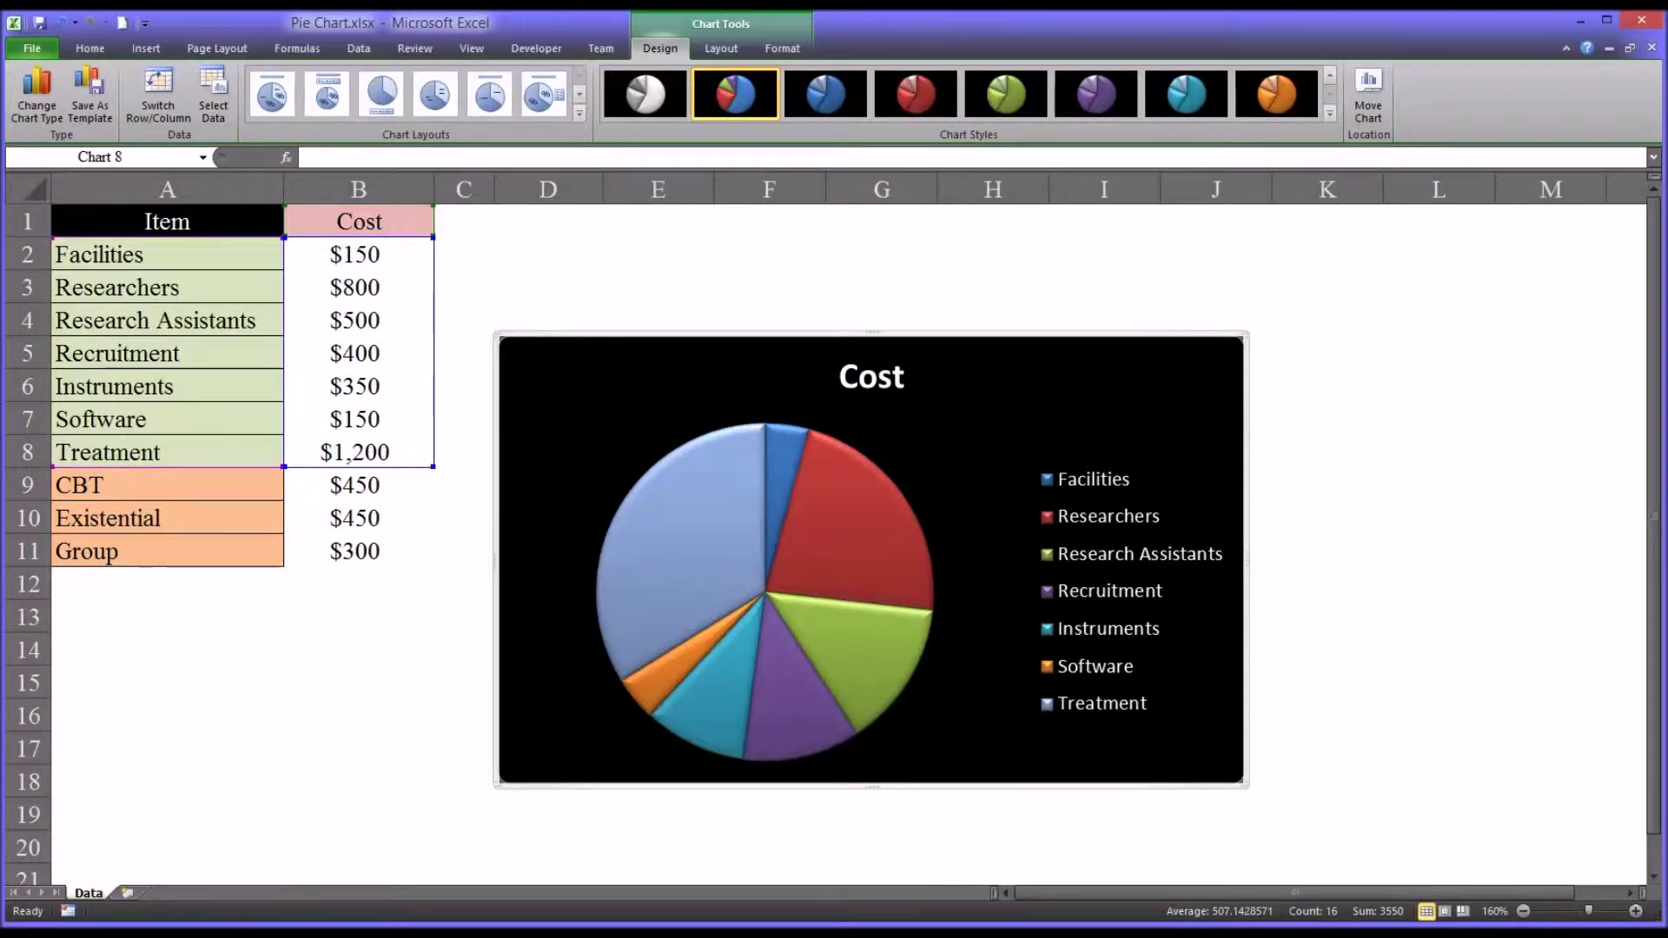
mouse_move(854, 588)
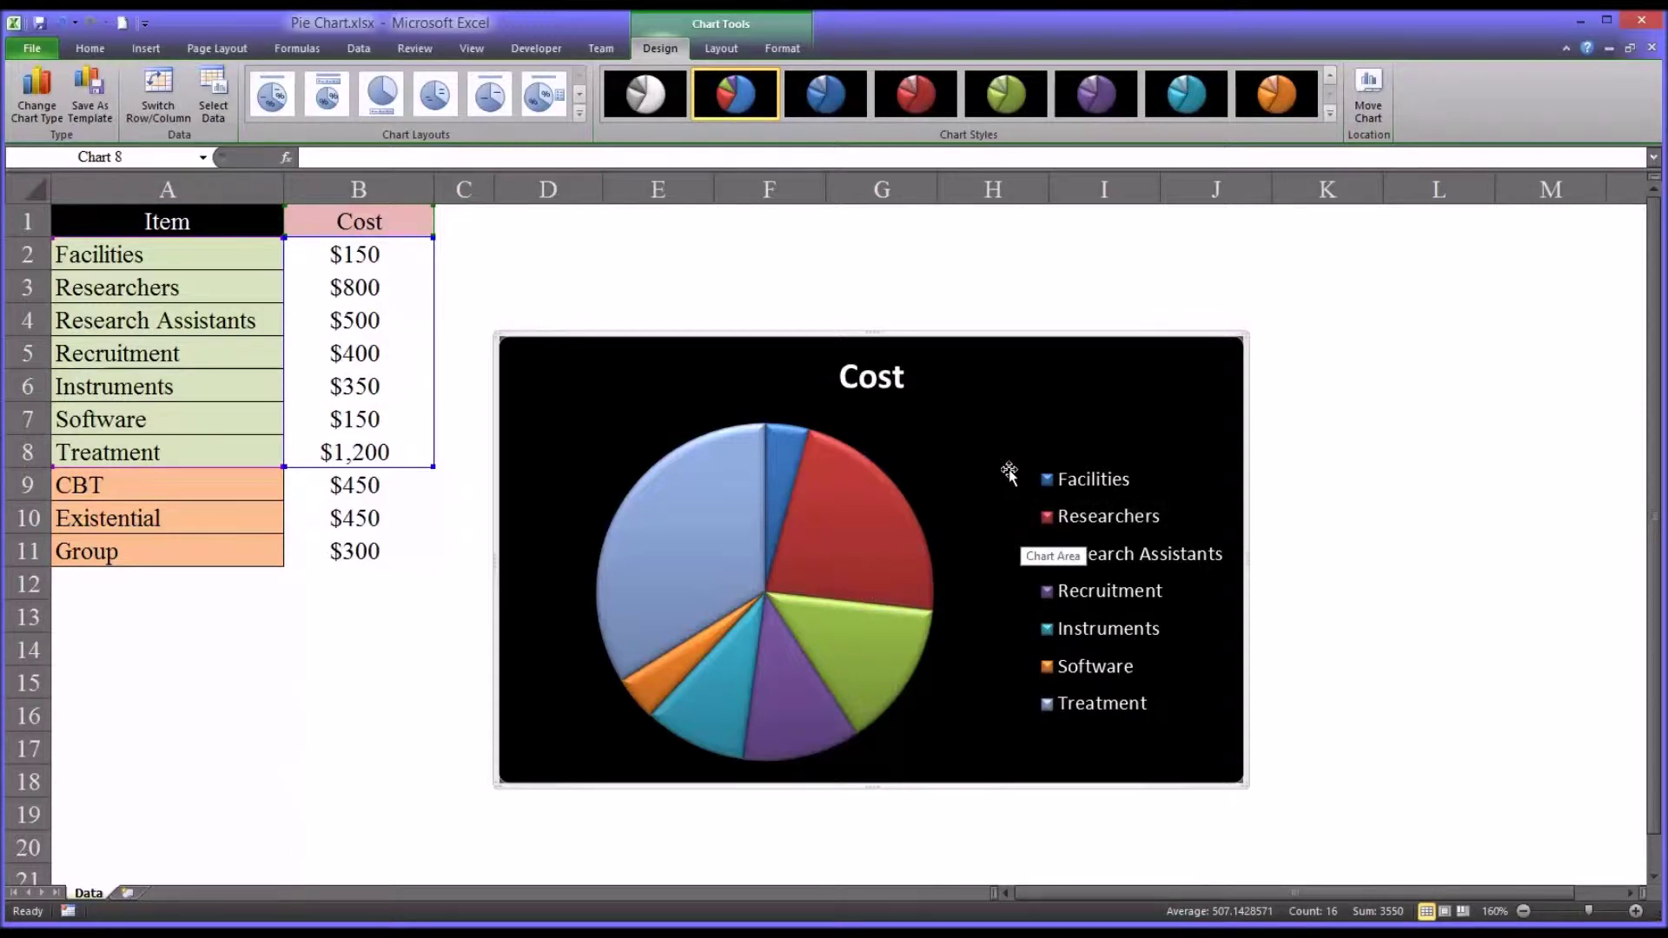
mouse_move(884, 542)
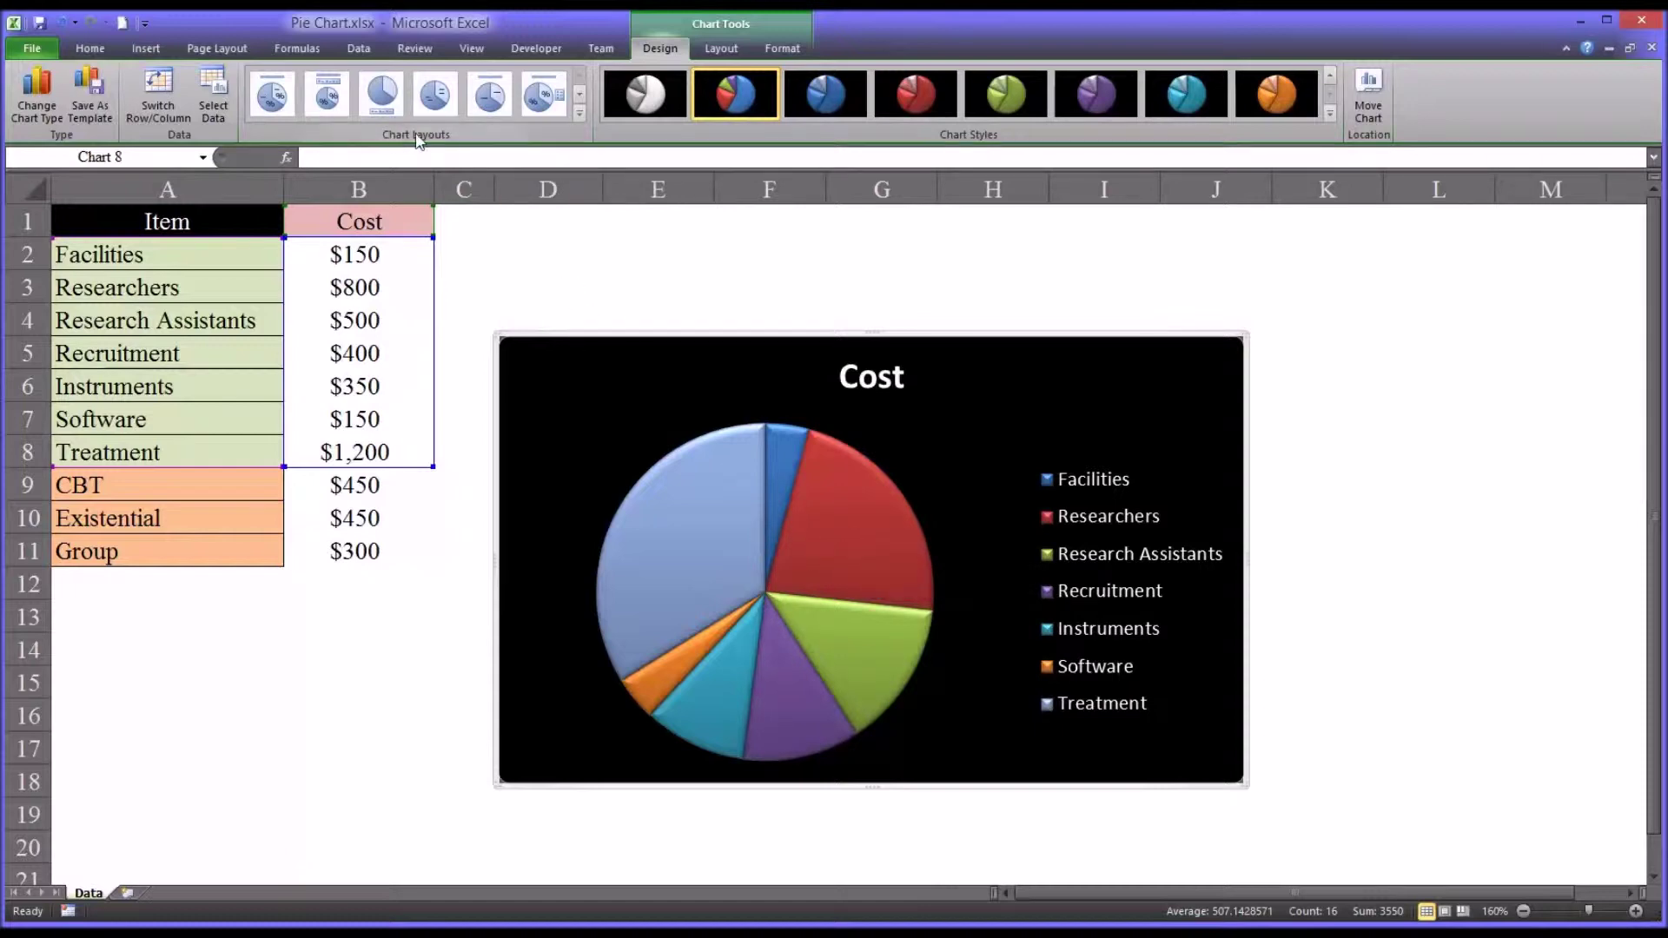
left_click(579, 113)
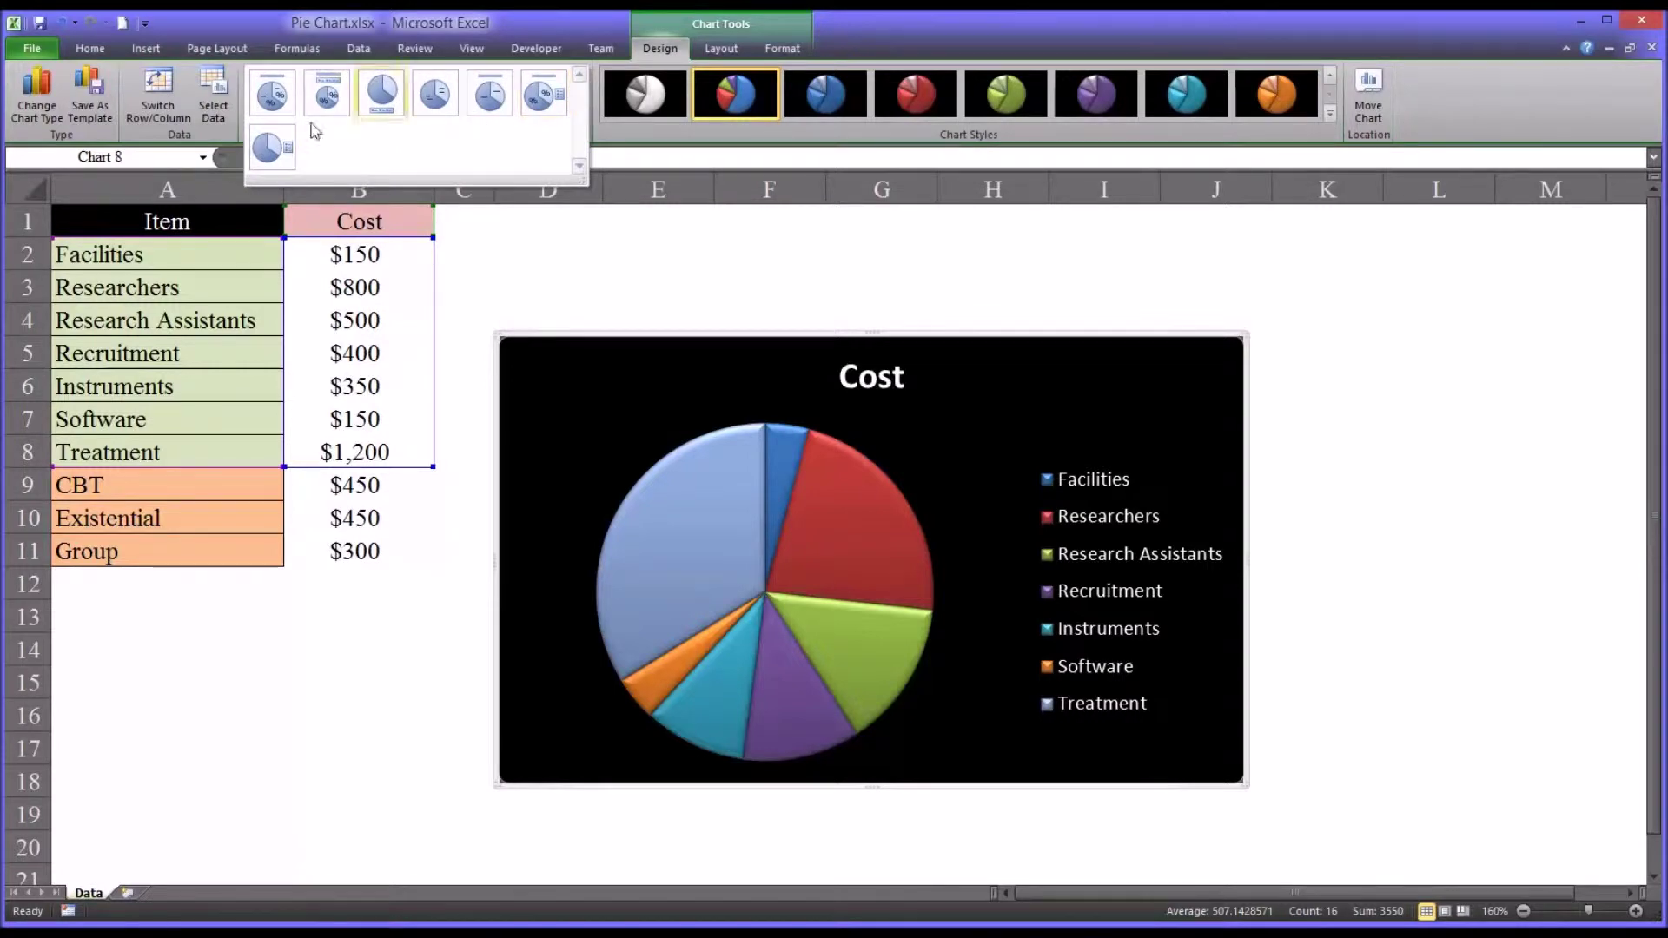
Try Layouts 1 through 6, finishing with Cost title, percentage labels and right legend.
left_click(269, 95)
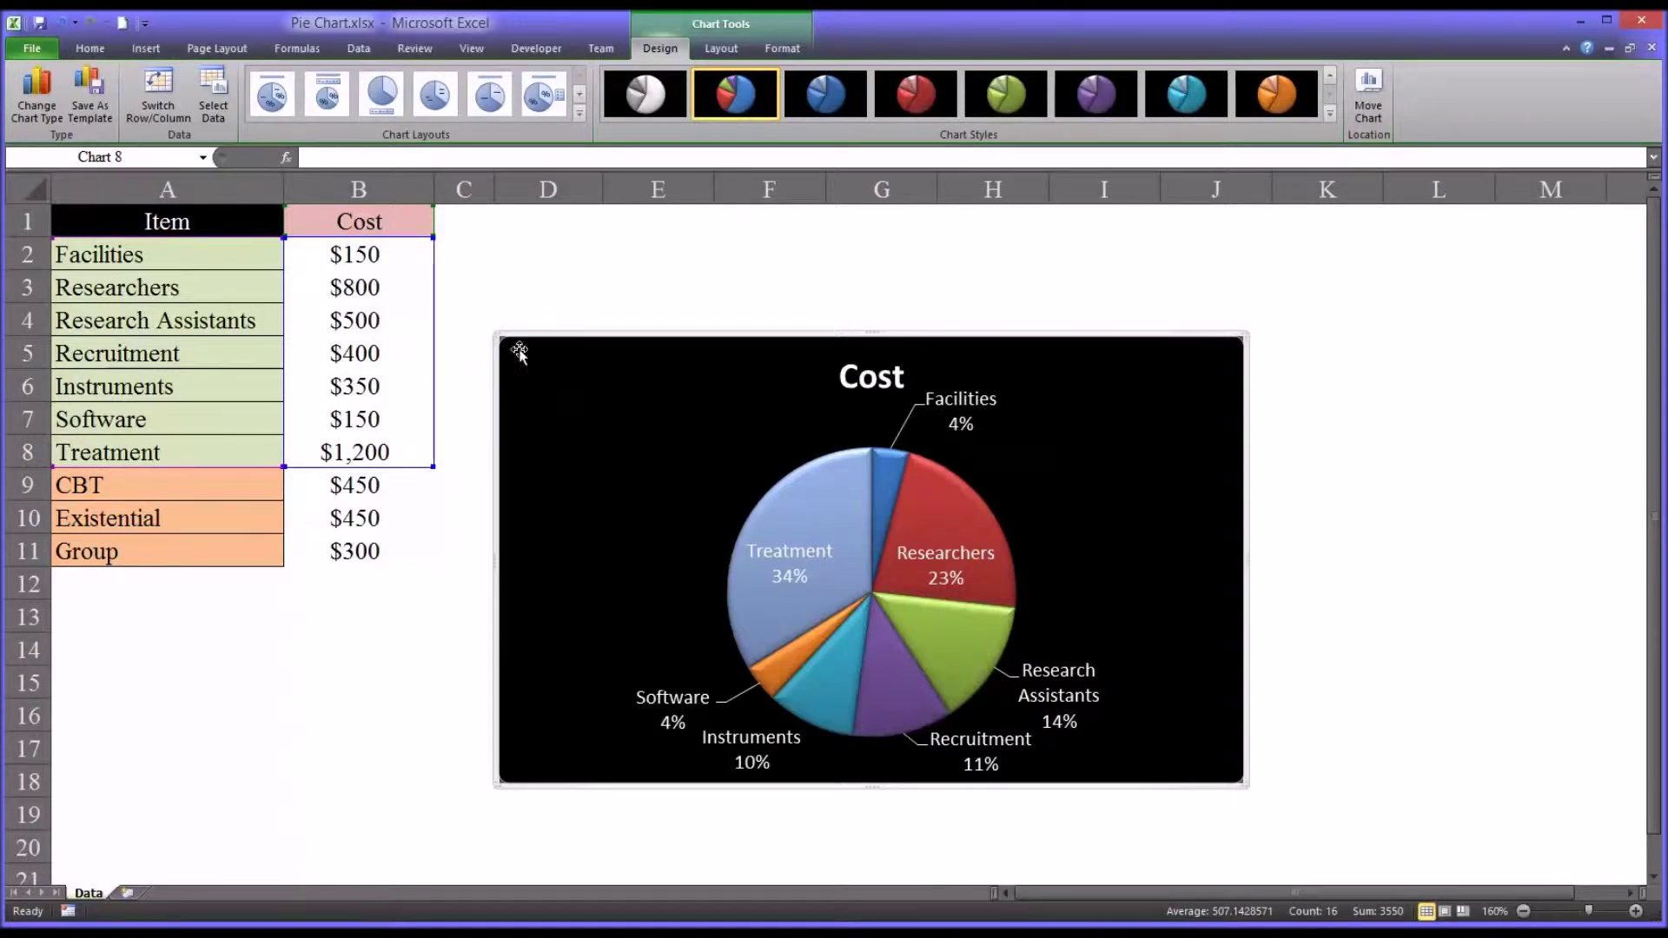
left_click(329, 95)
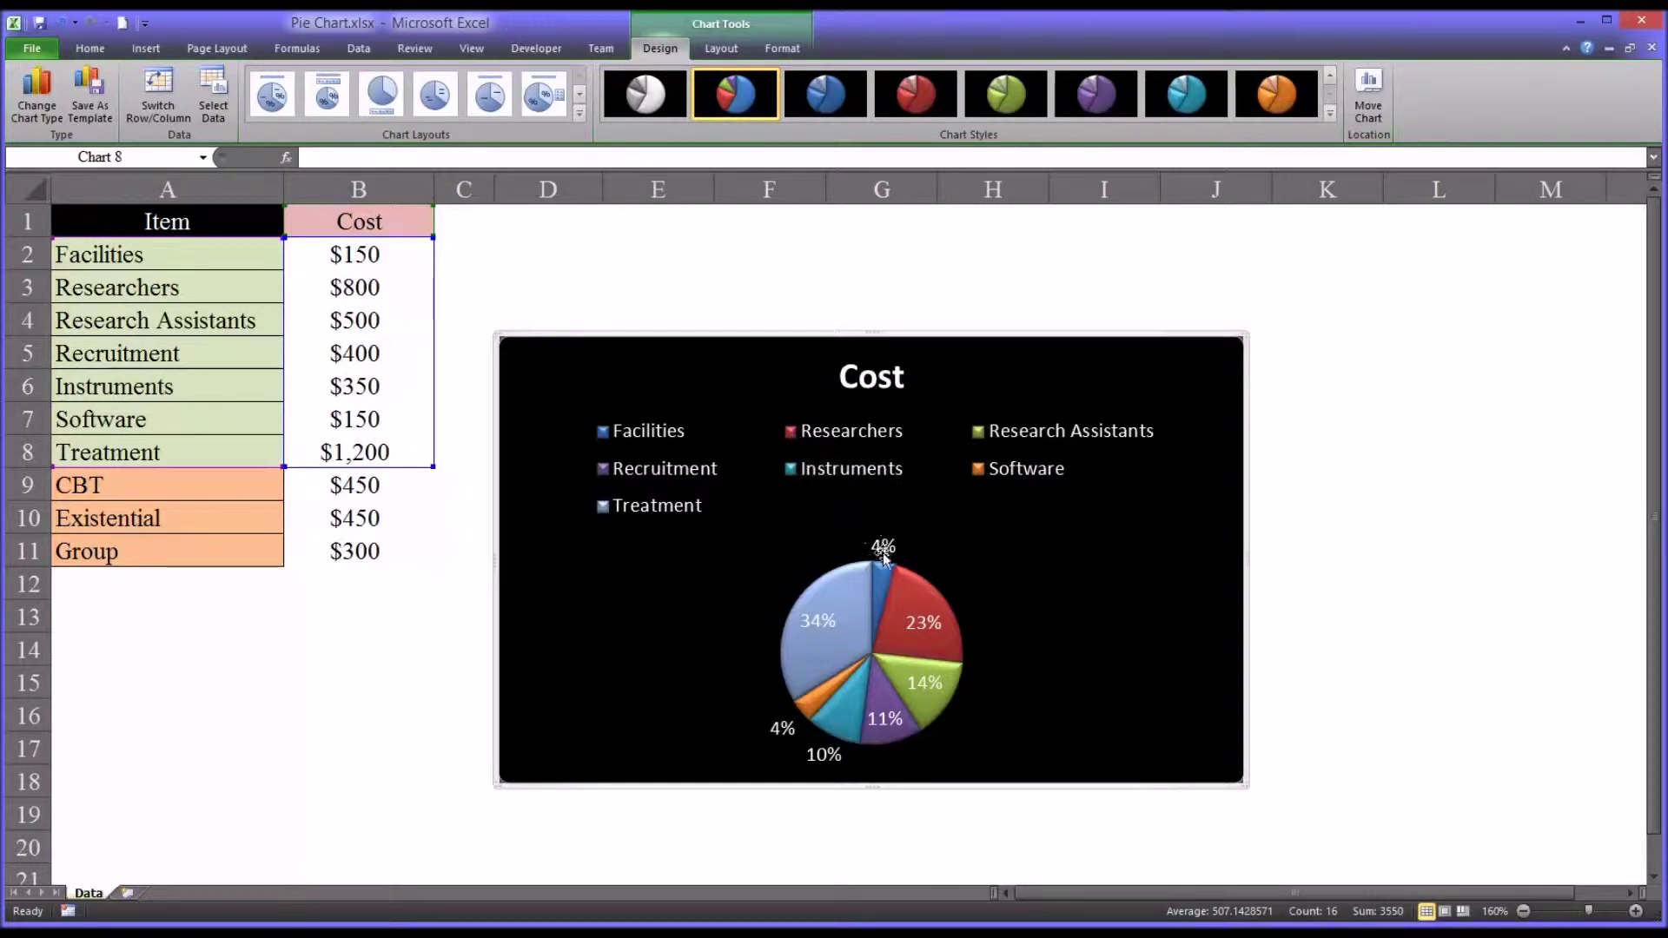
left_click(390, 112)
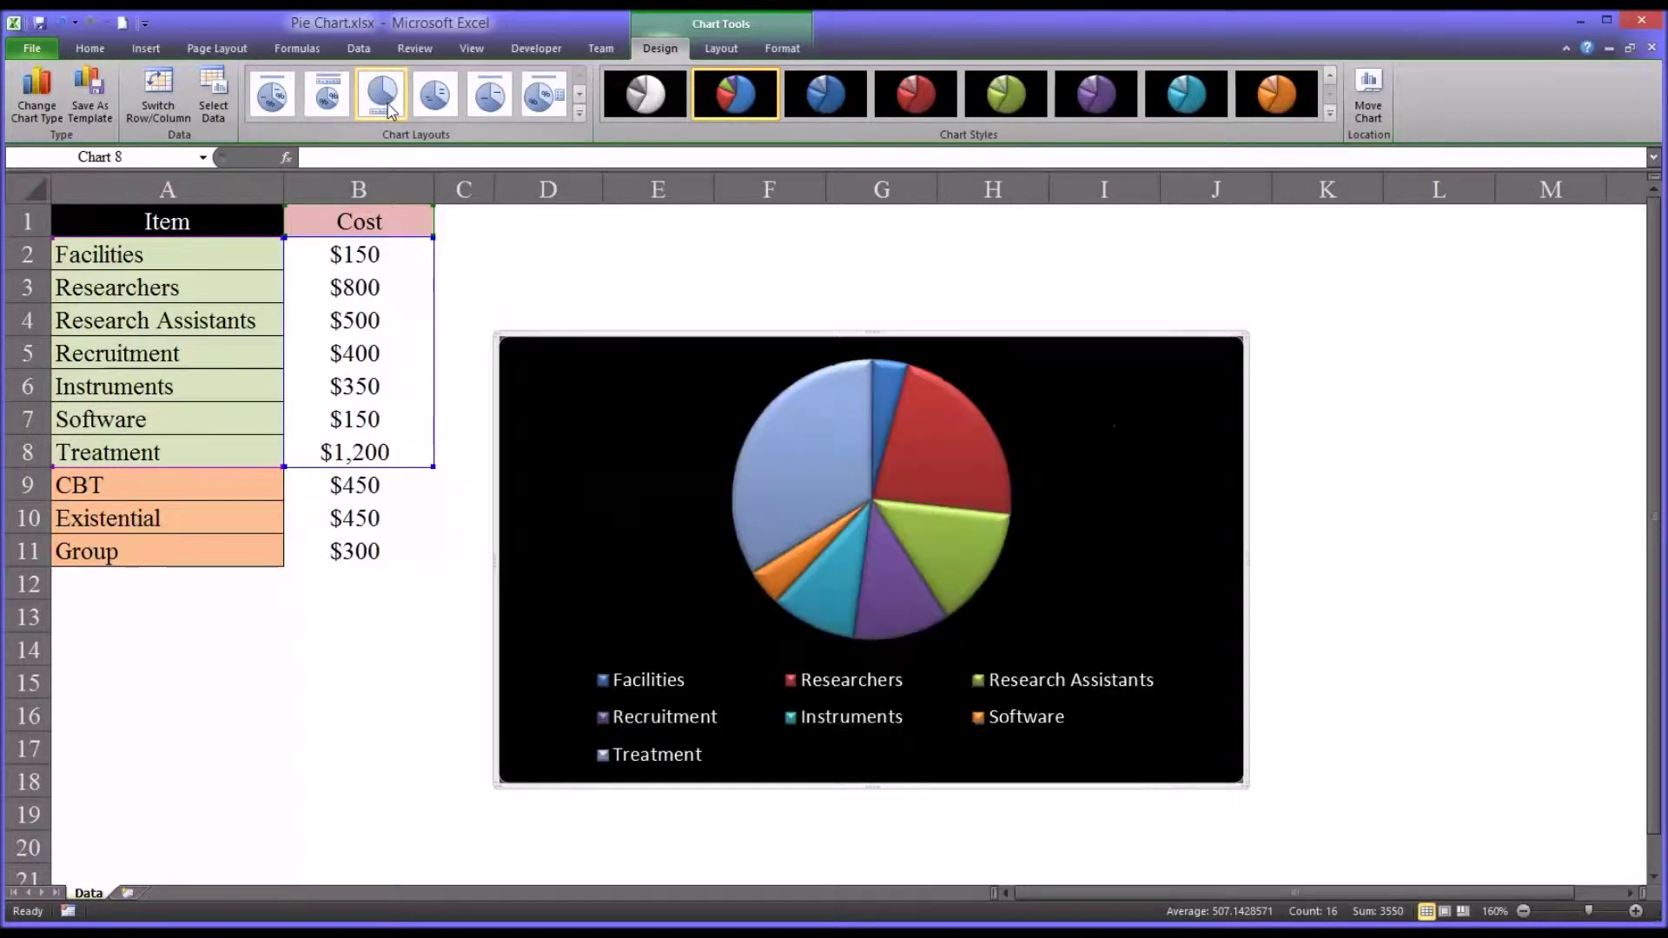
left_click(441, 104)
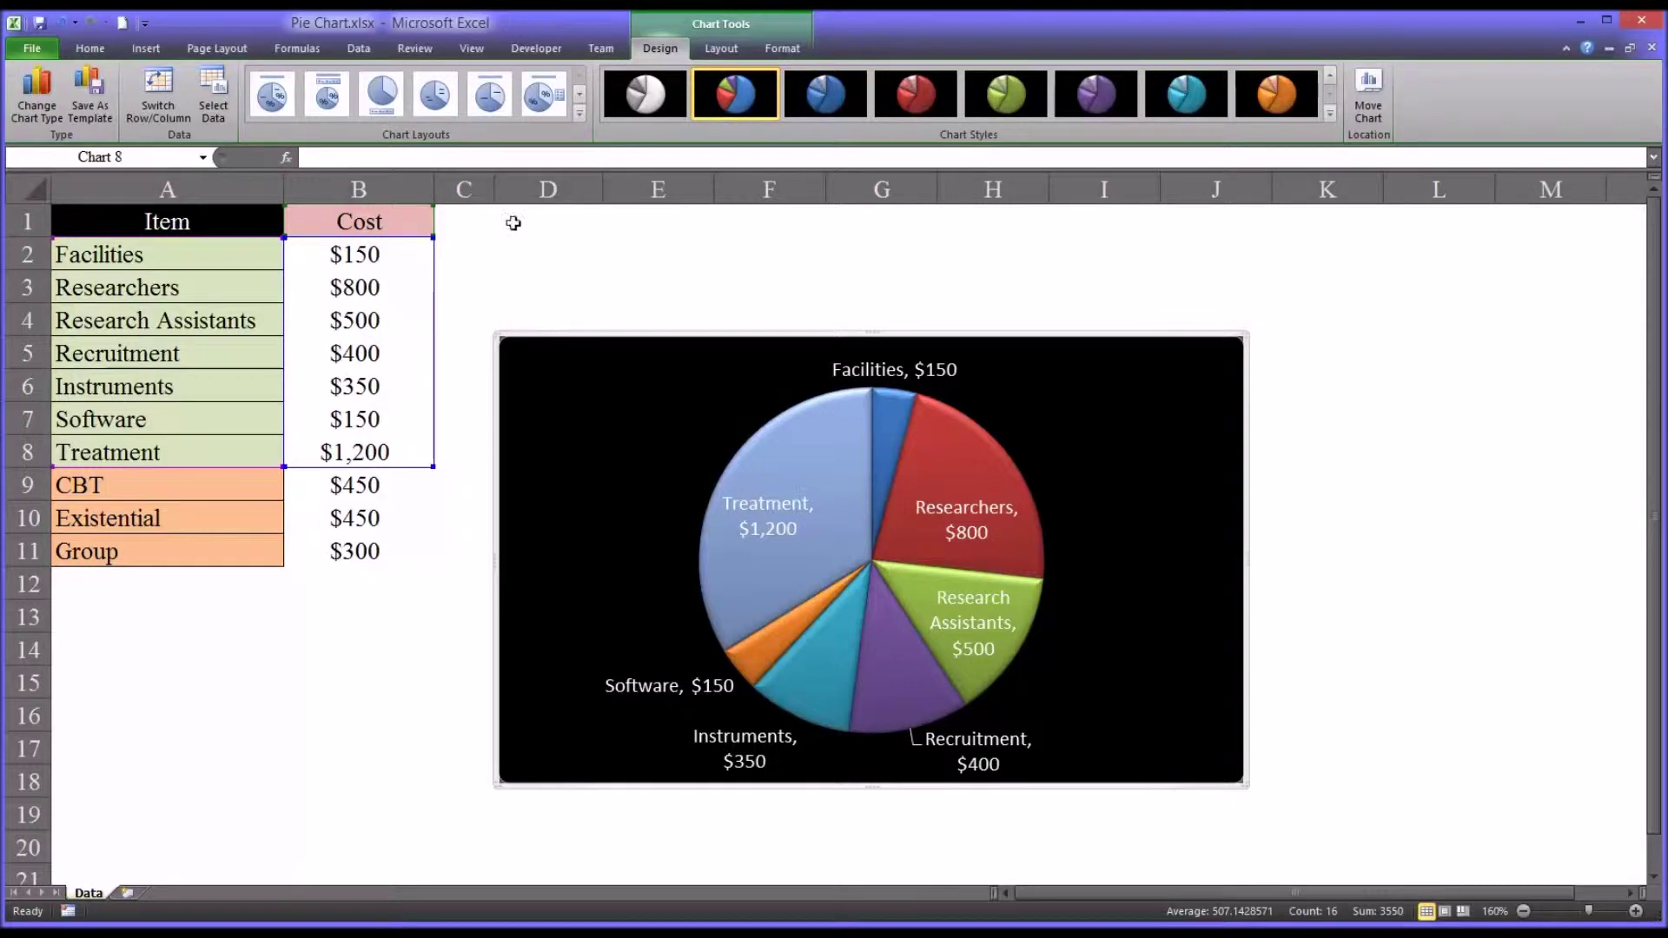
left_click(489, 104)
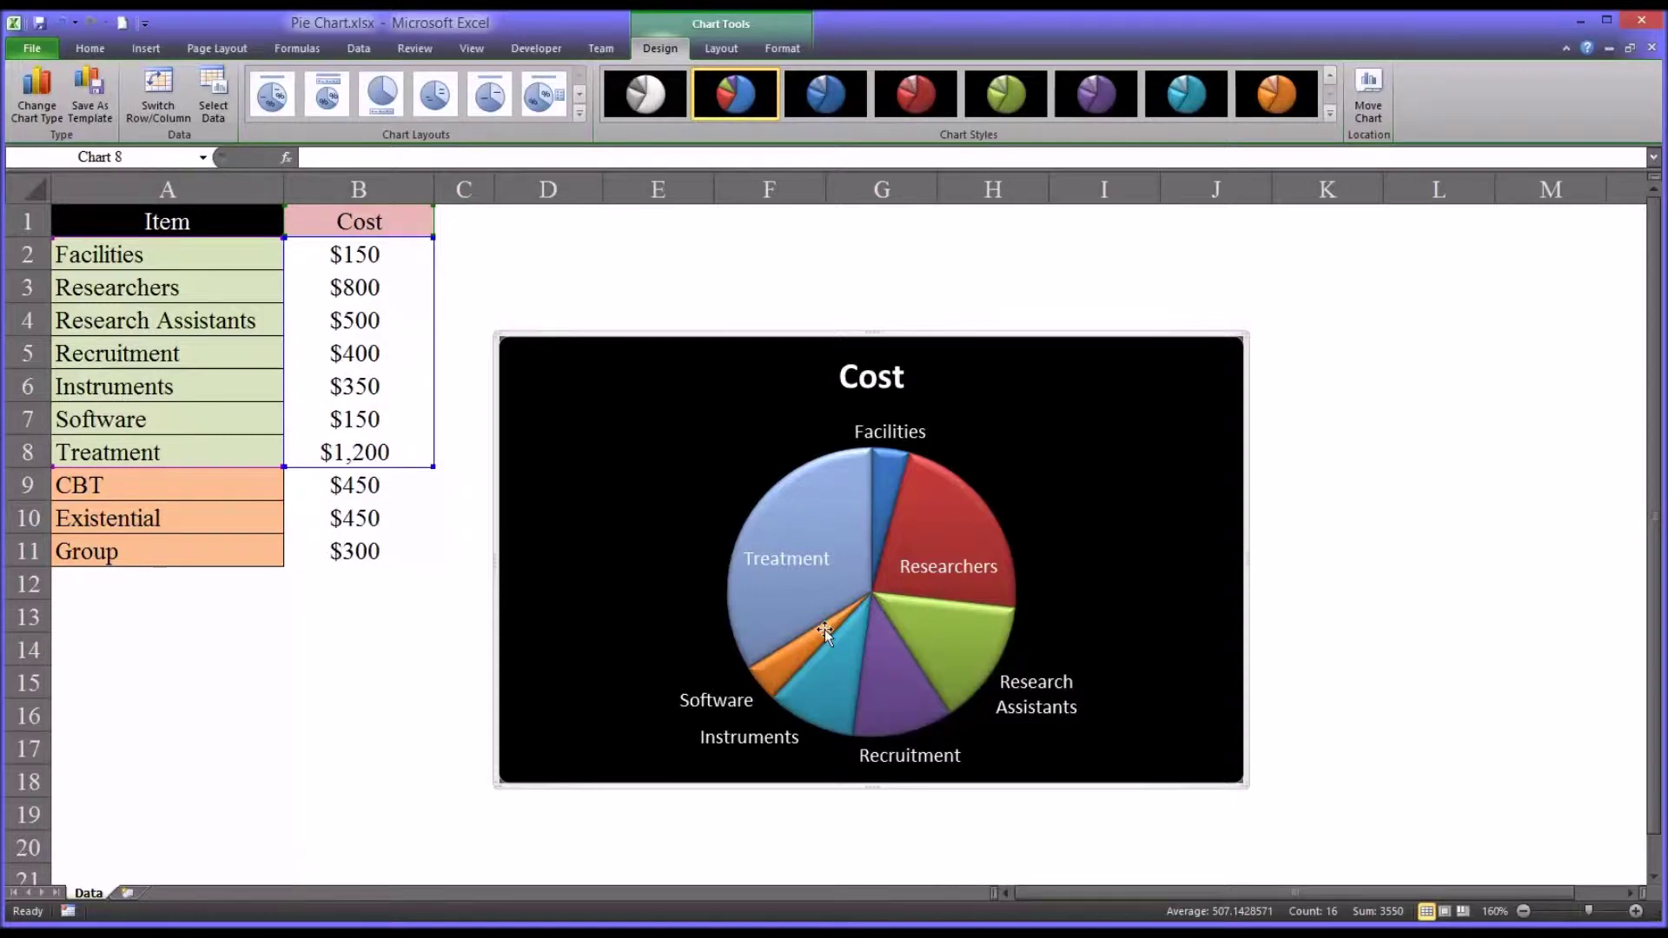
left_click(538, 106)
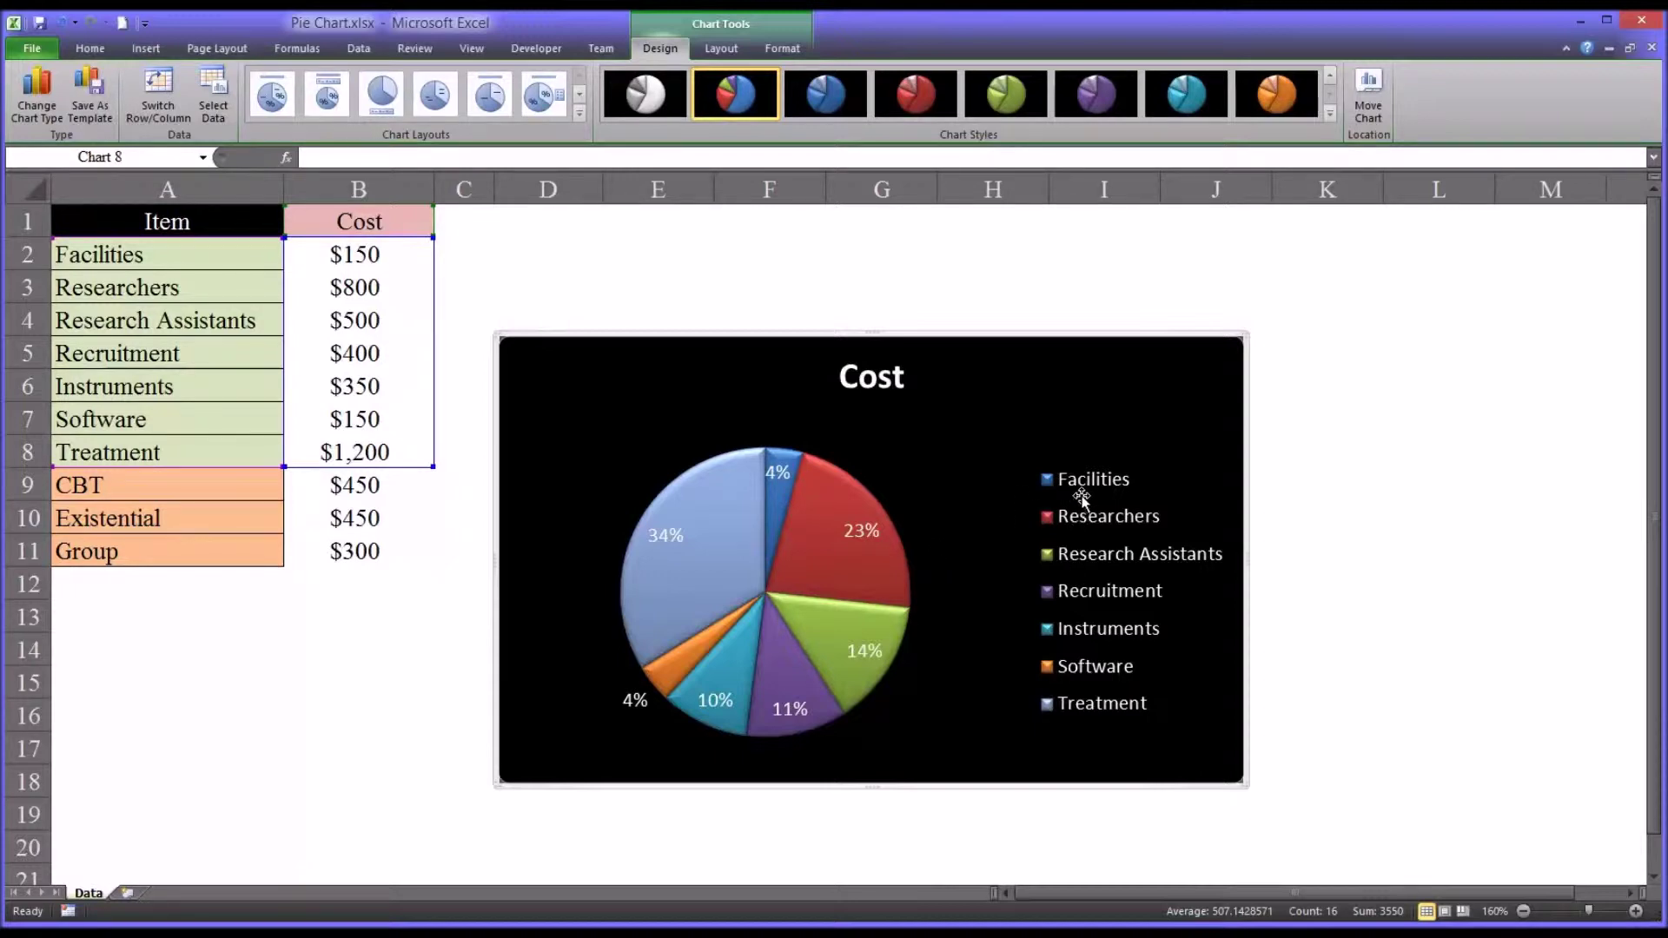
left_click(581, 115)
Apply Layout 7 for an enlarged, untitled pie with only a legend, checking slice values.
left_click(275, 152)
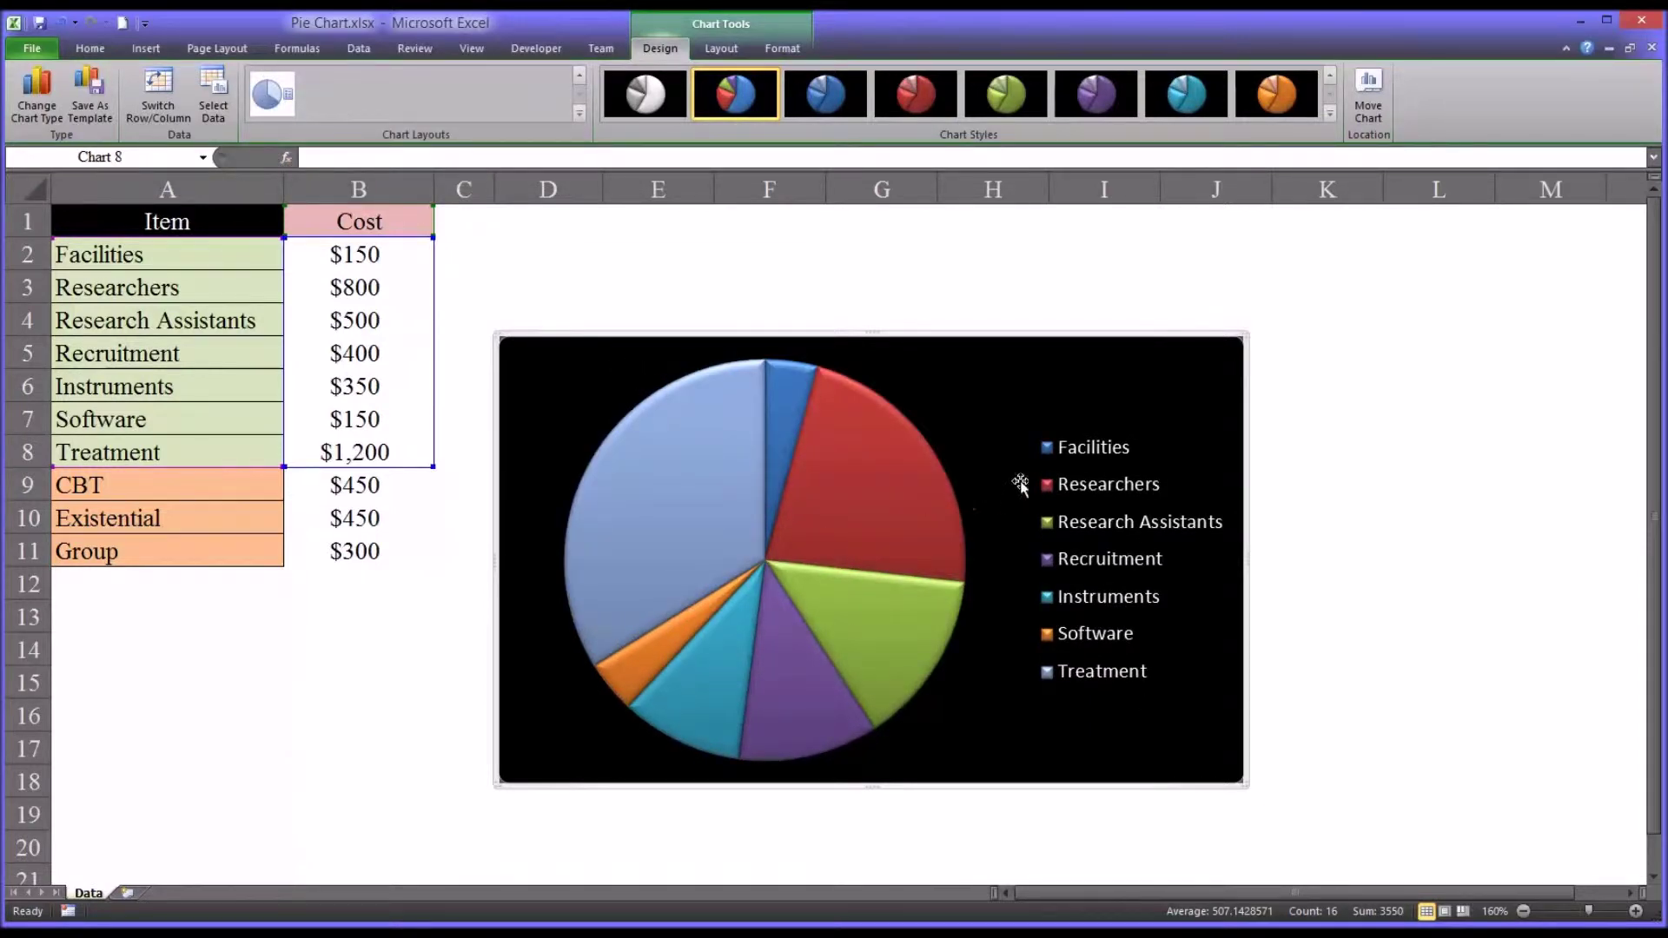
mouse_move(807, 511)
mouse_move(674, 502)
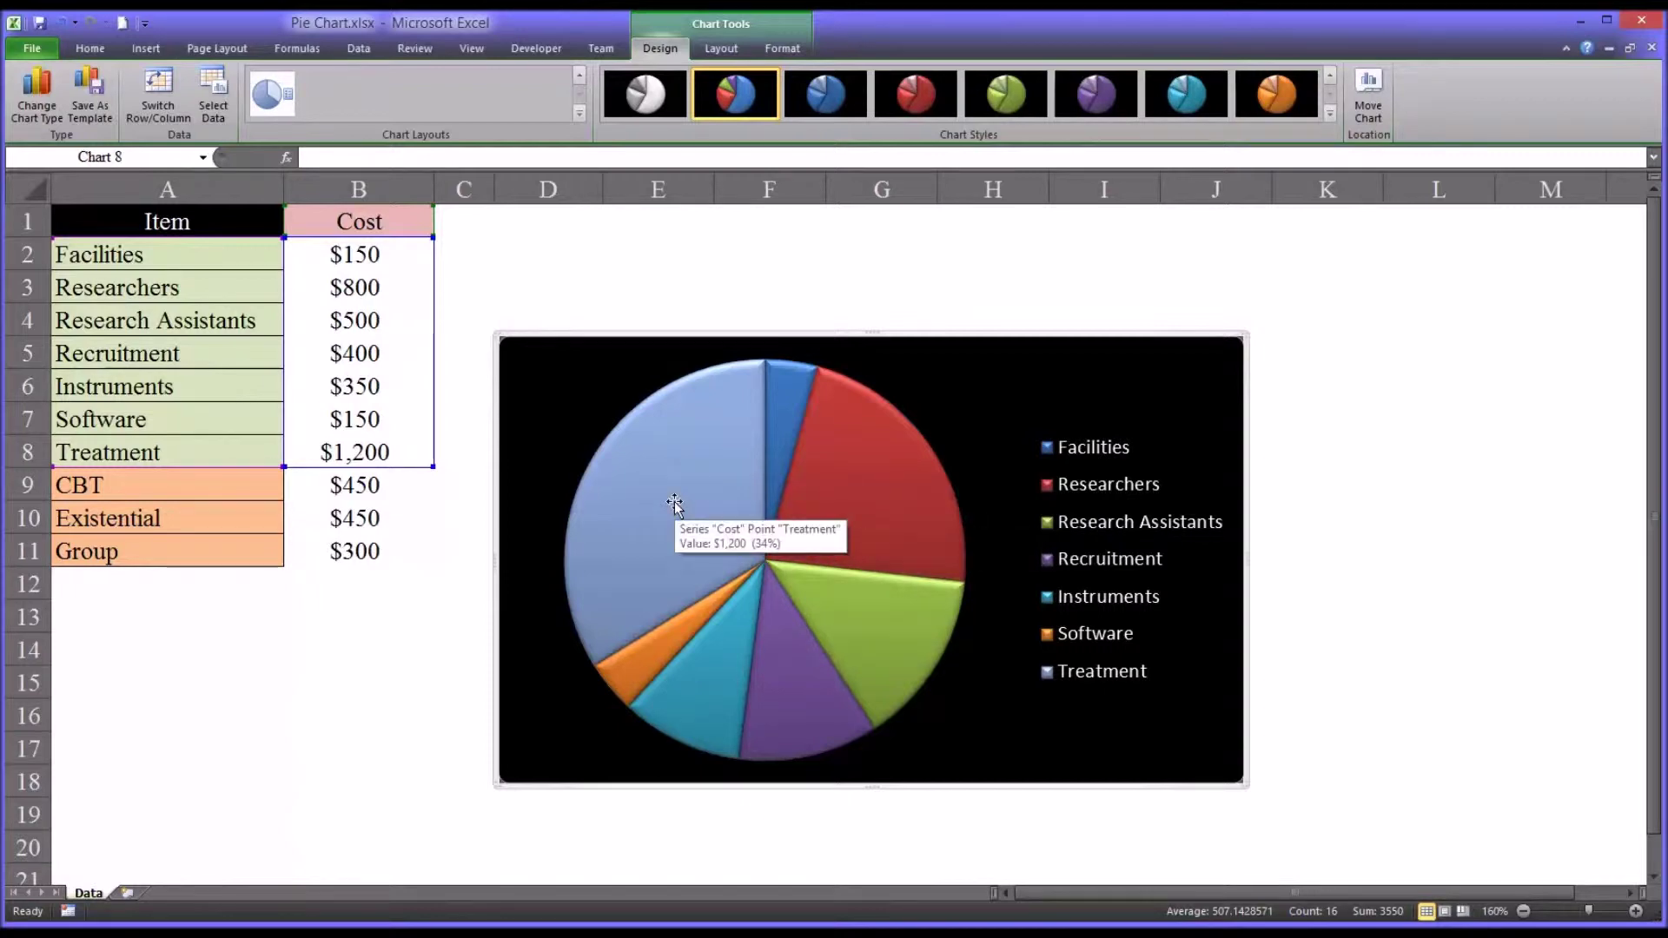
mouse_move(649, 646)
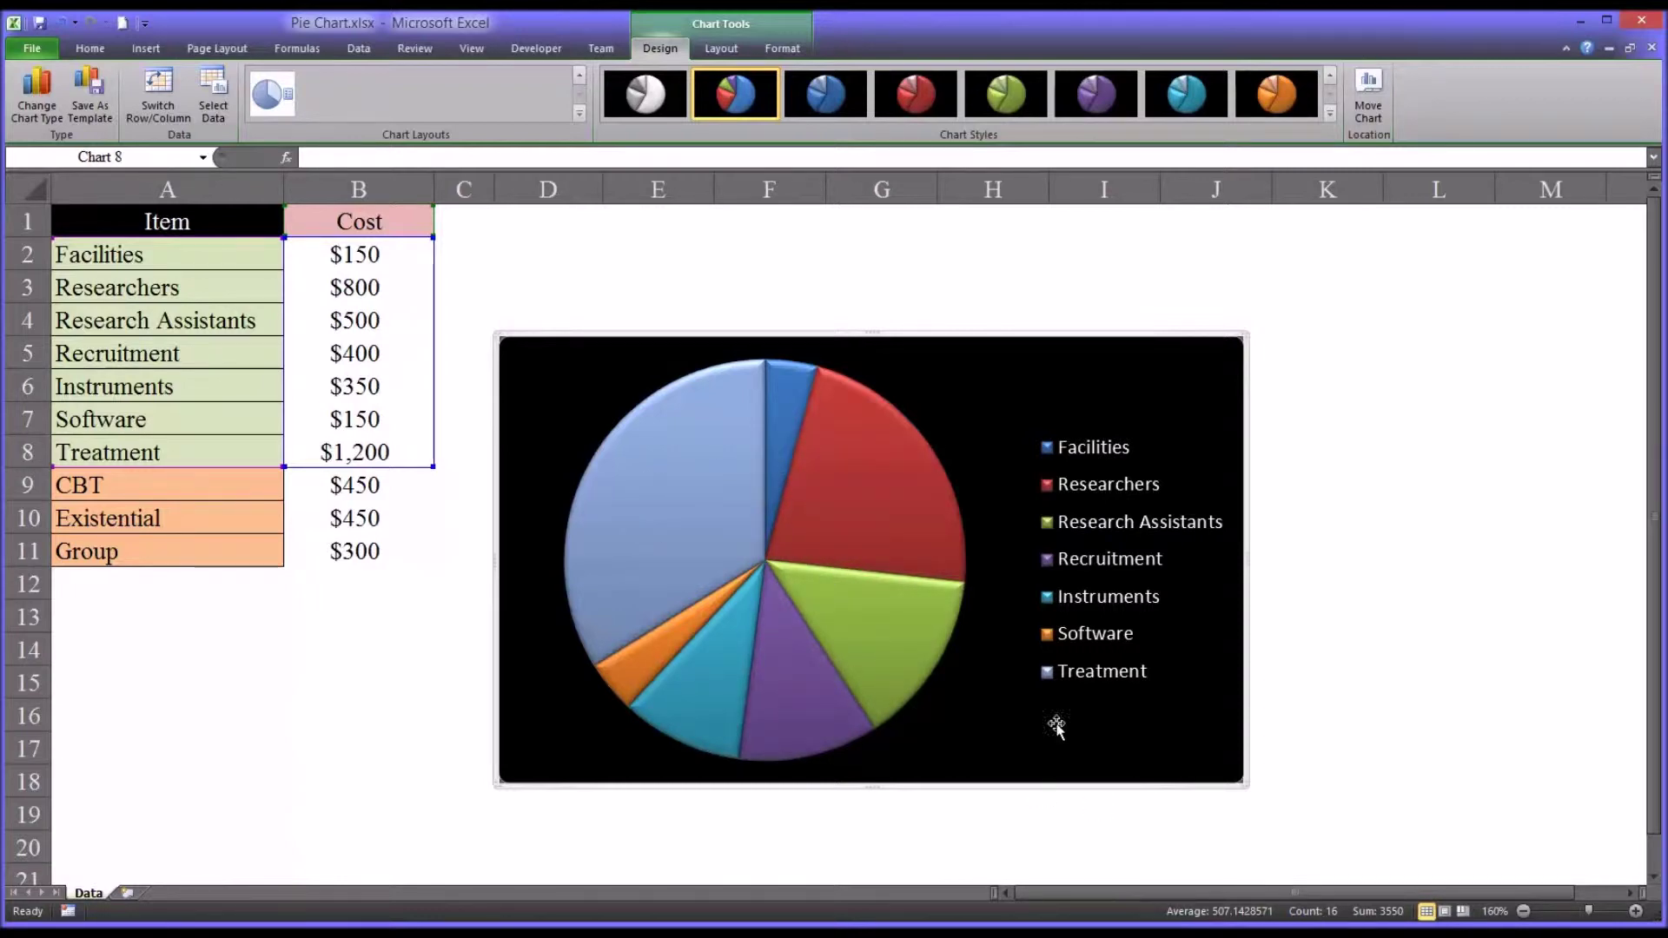
Apply Layout 1 for a Cost title and name-percentage labels, then select the Researchers slice.
left_click(580, 118)
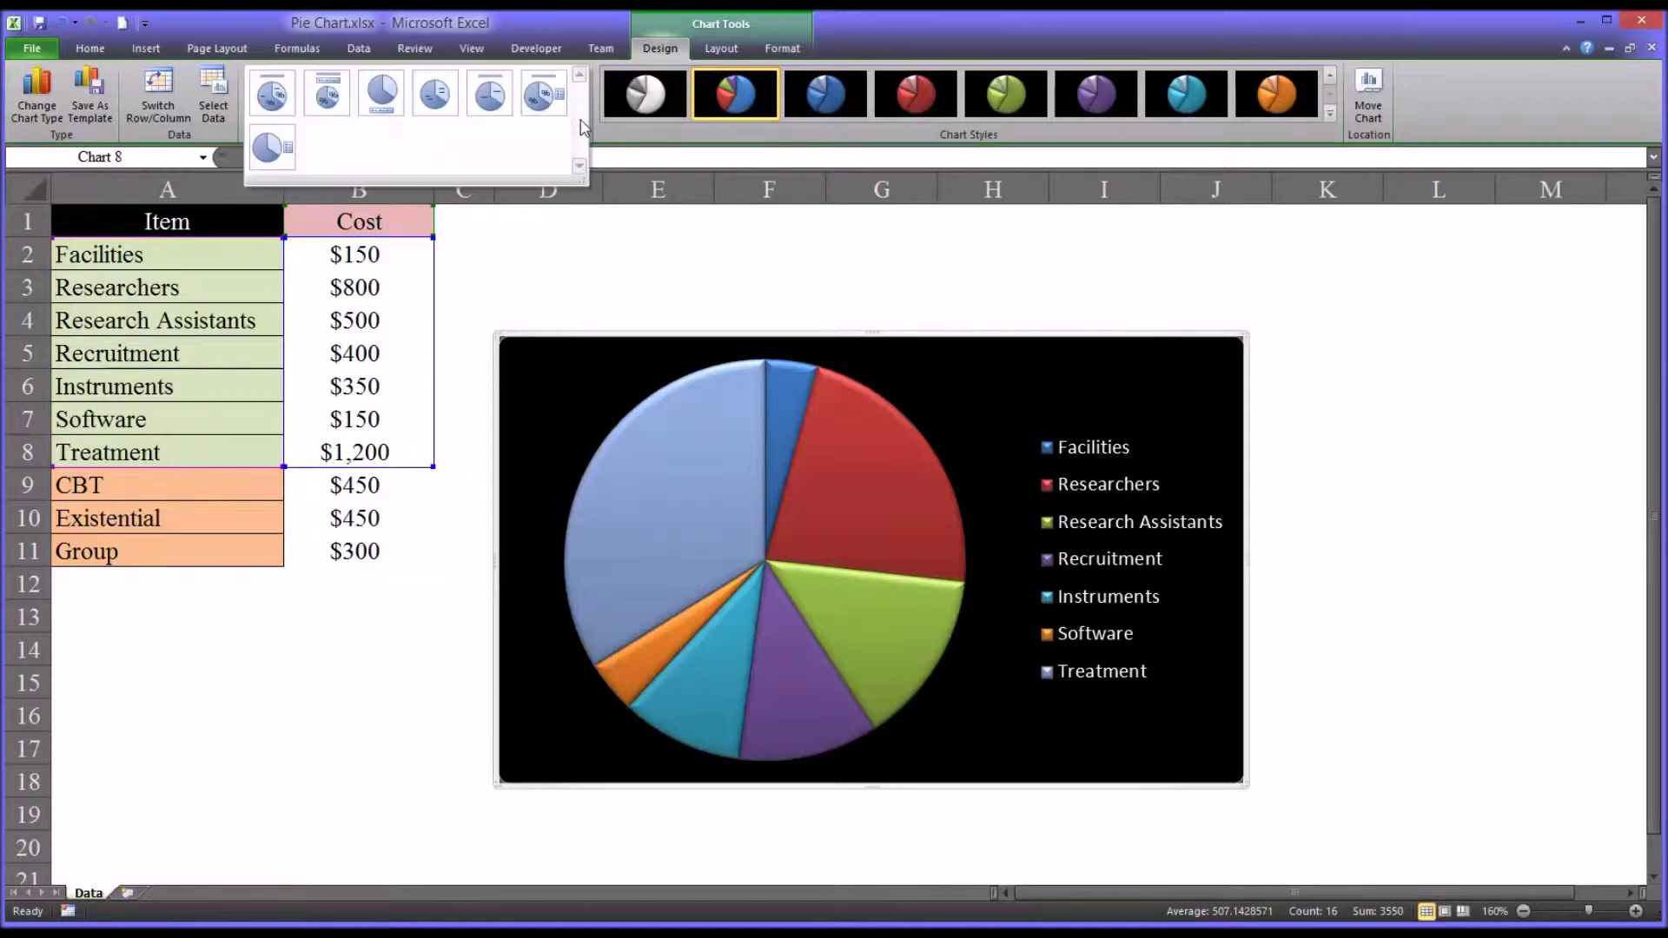
left_click(270, 97)
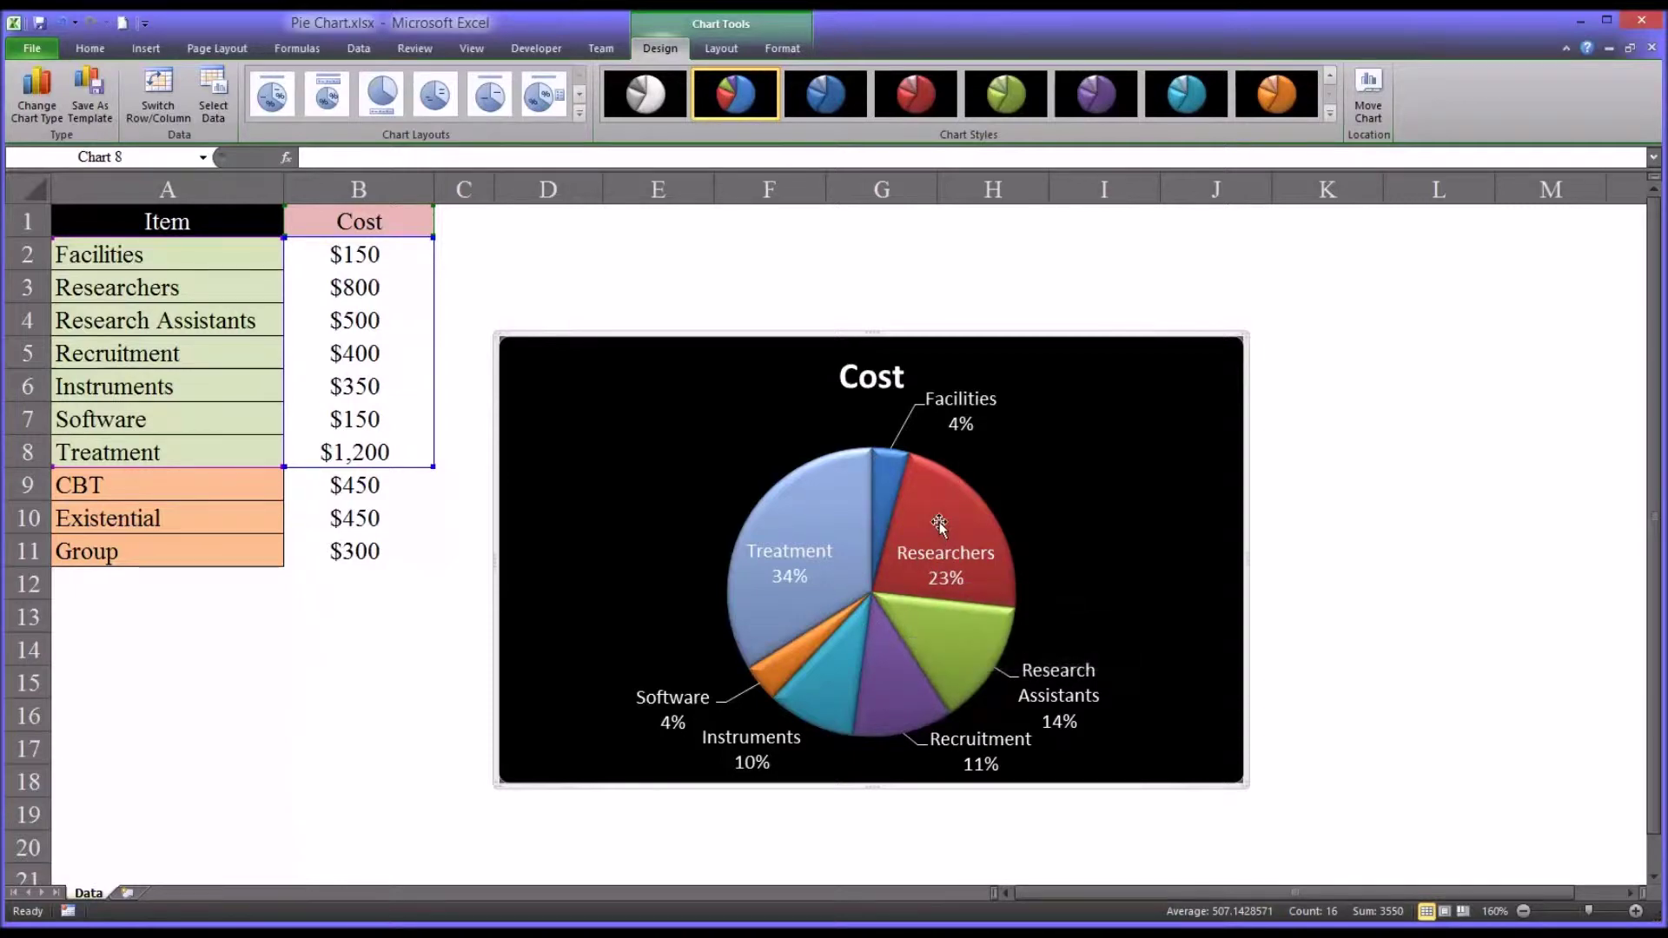
mouse_move(943, 513)
left_click(929, 509)
left_click(929, 508)
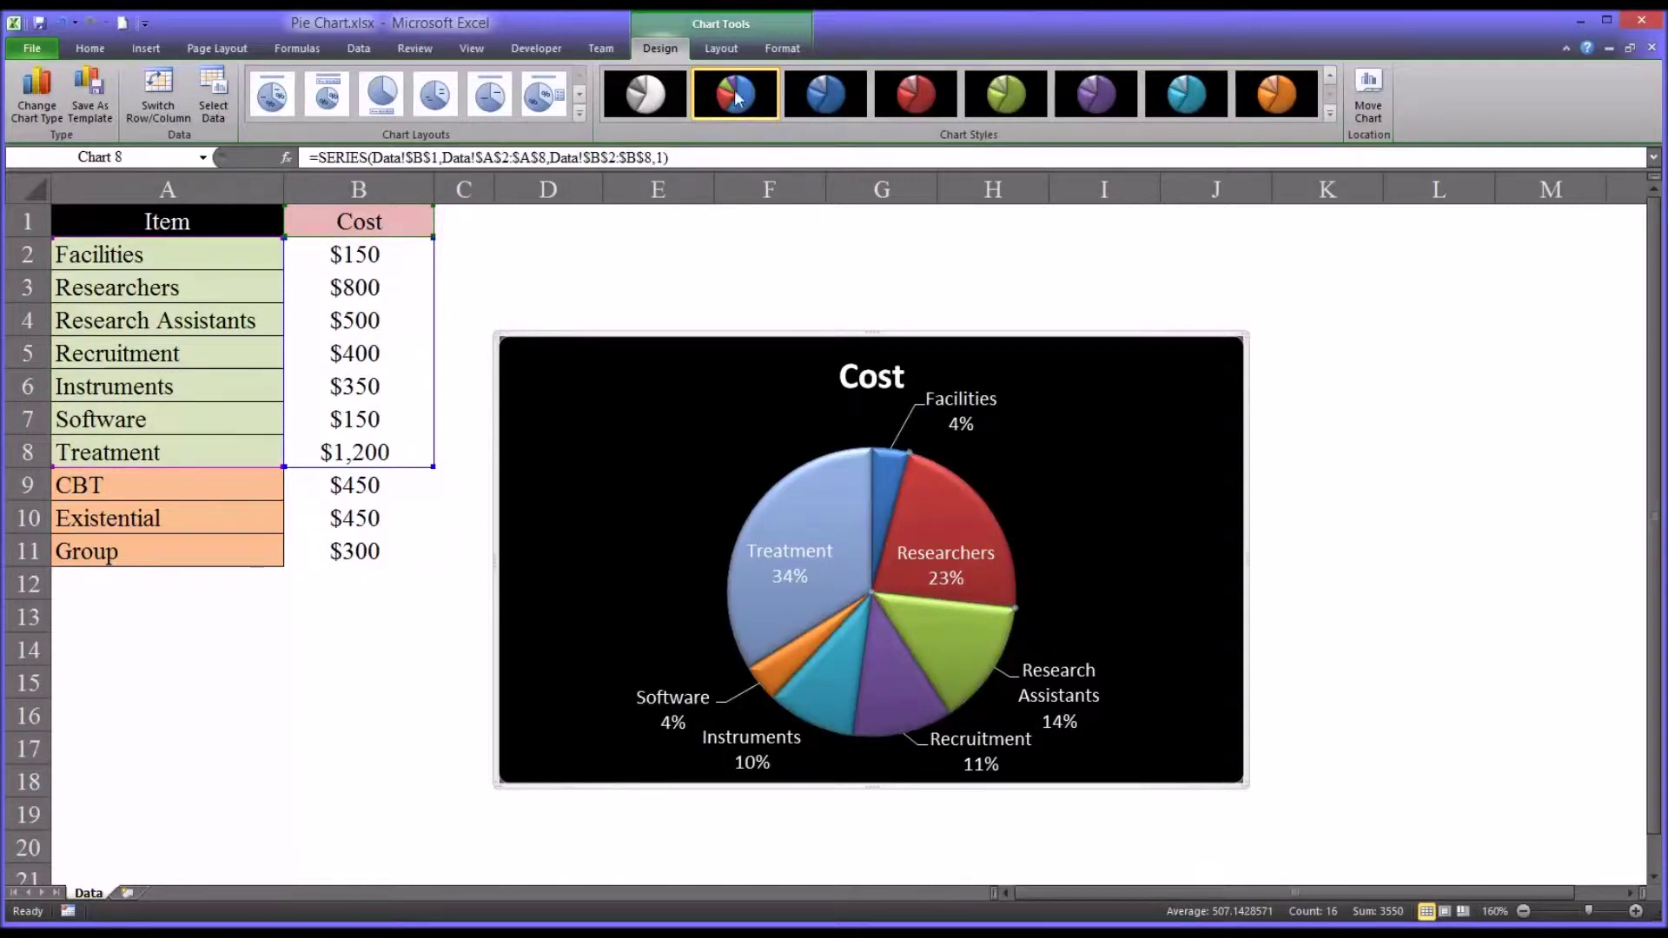
left_click(723, 51)
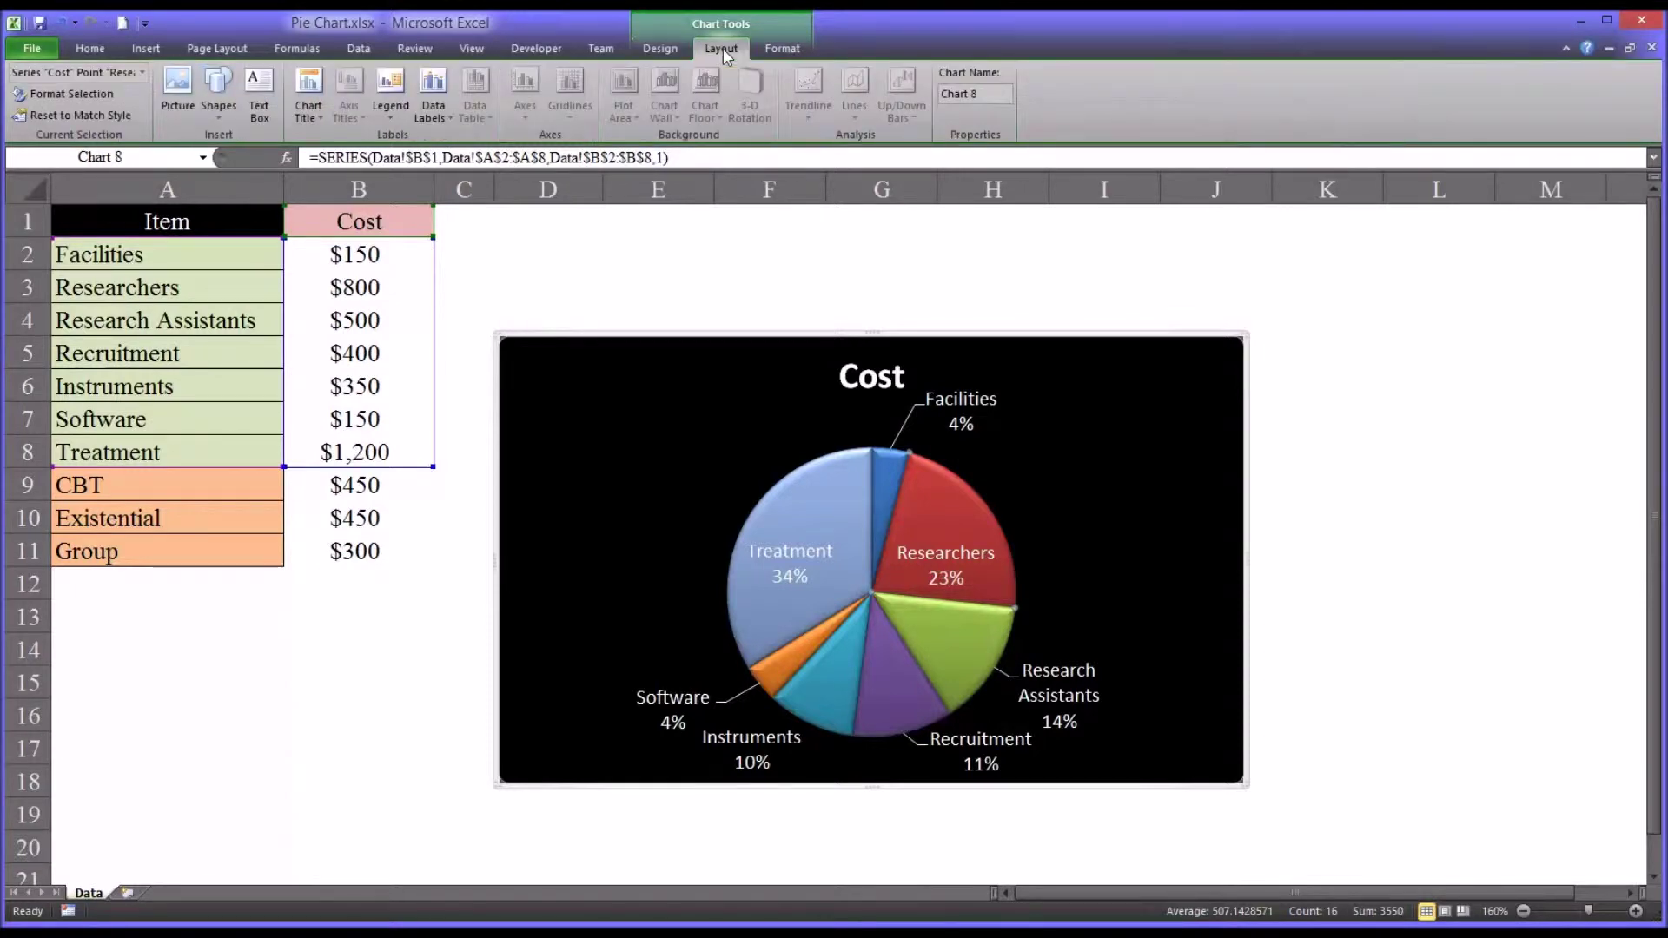
left_click(770, 52)
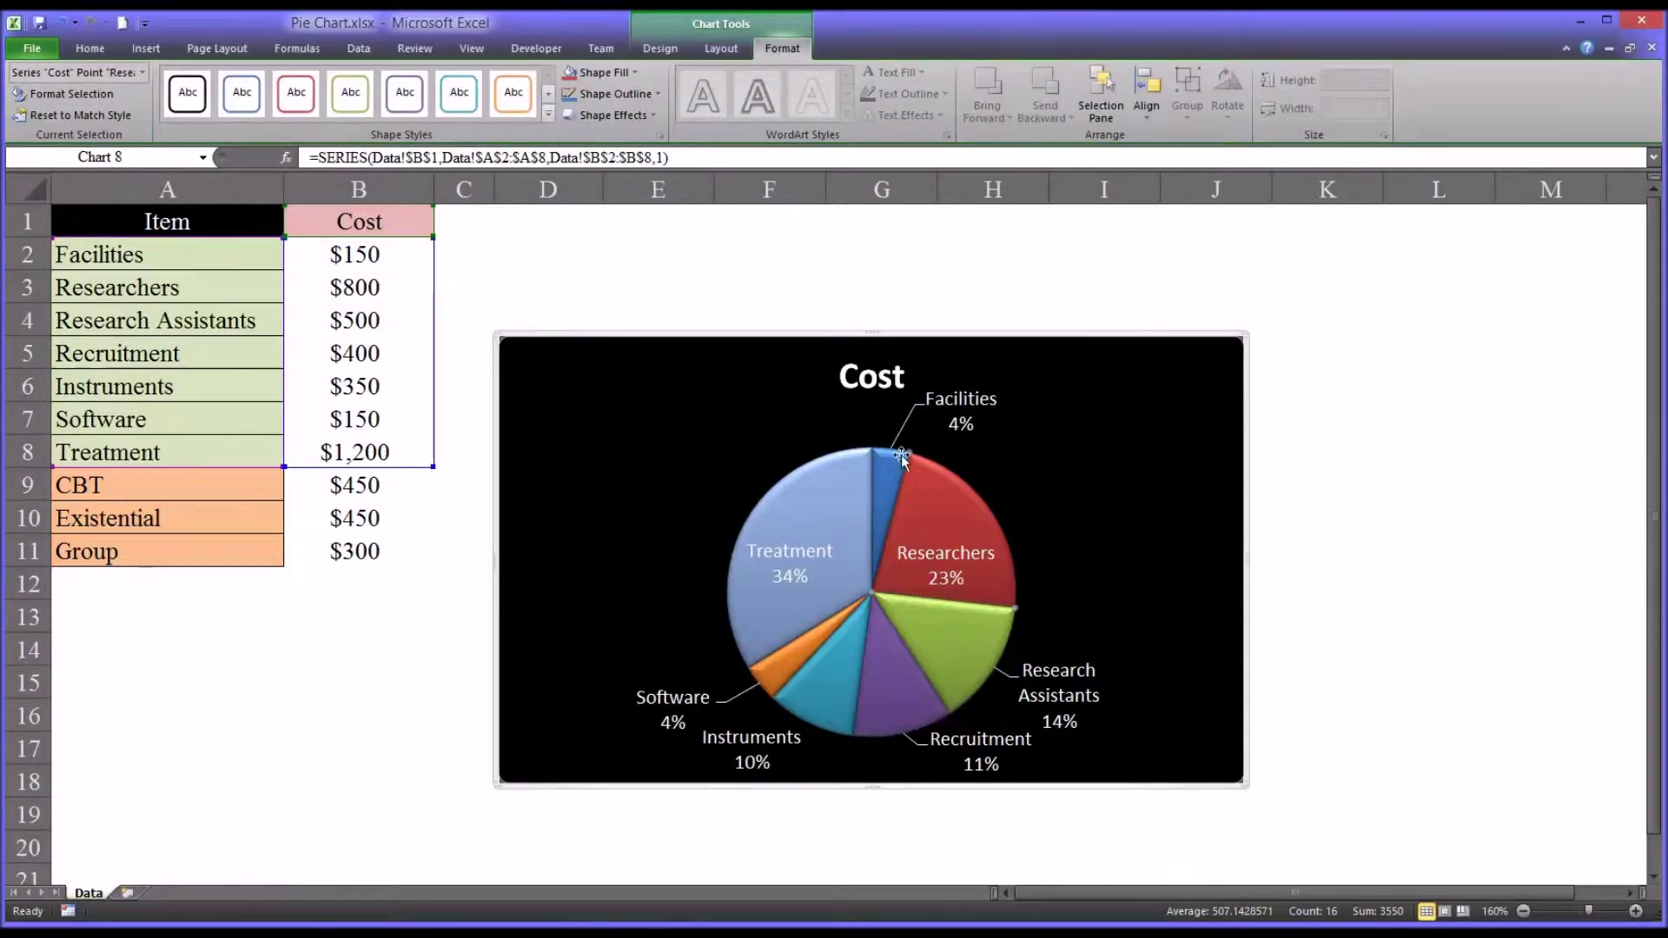
mouse_move(952, 529)
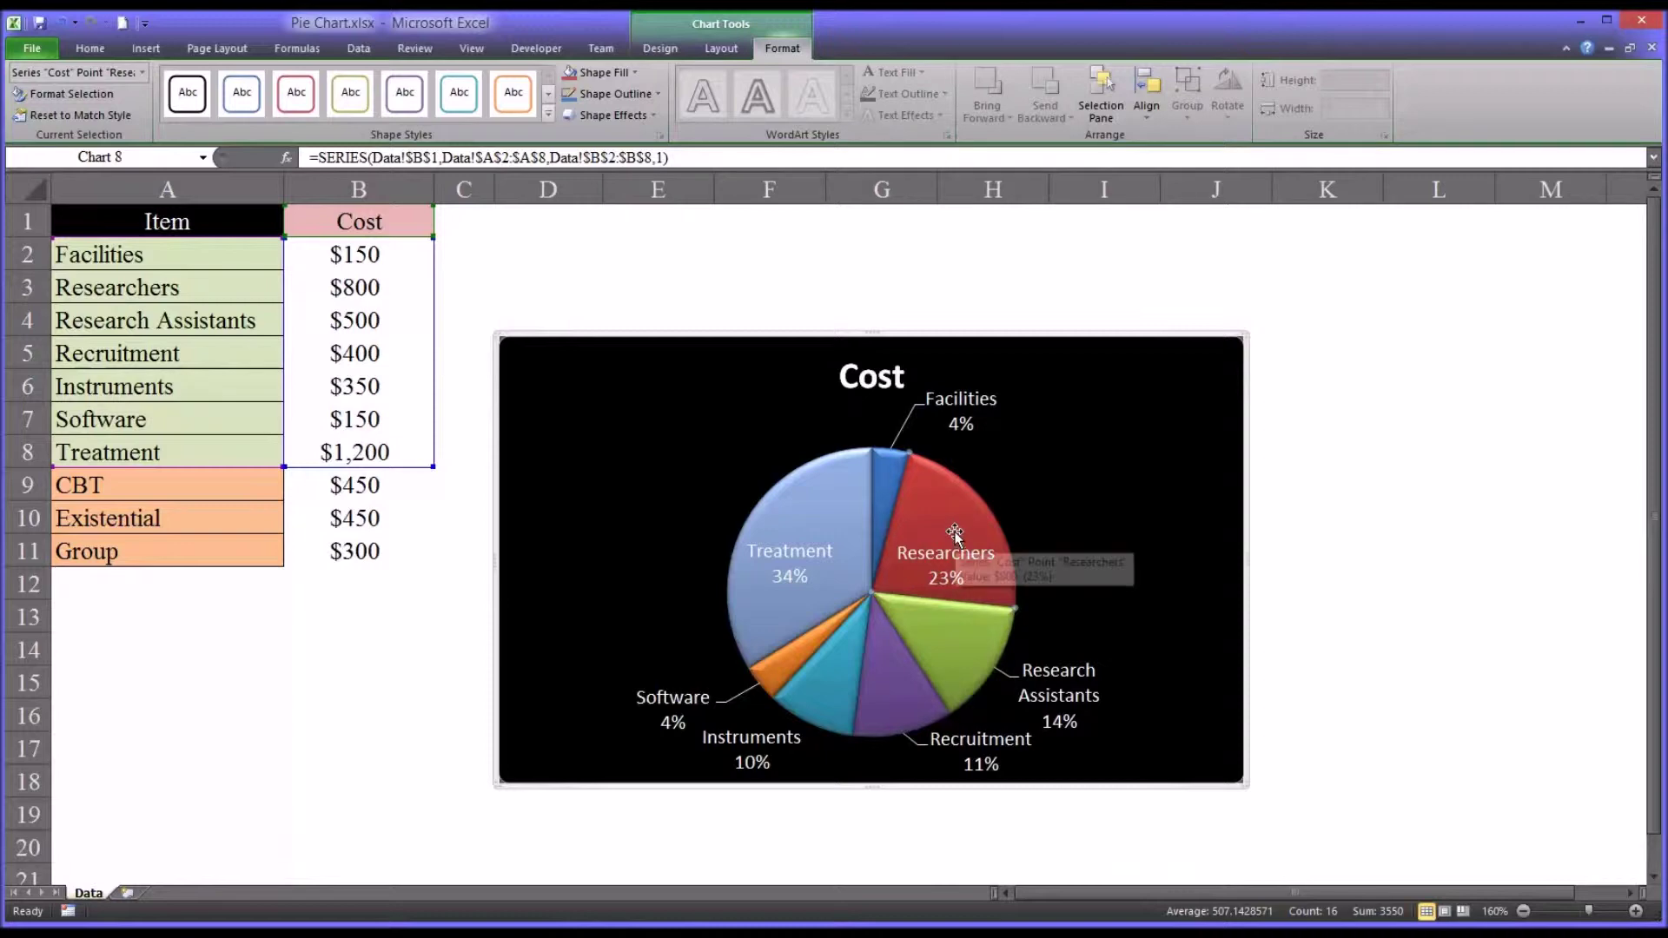
left_click(617, 74)
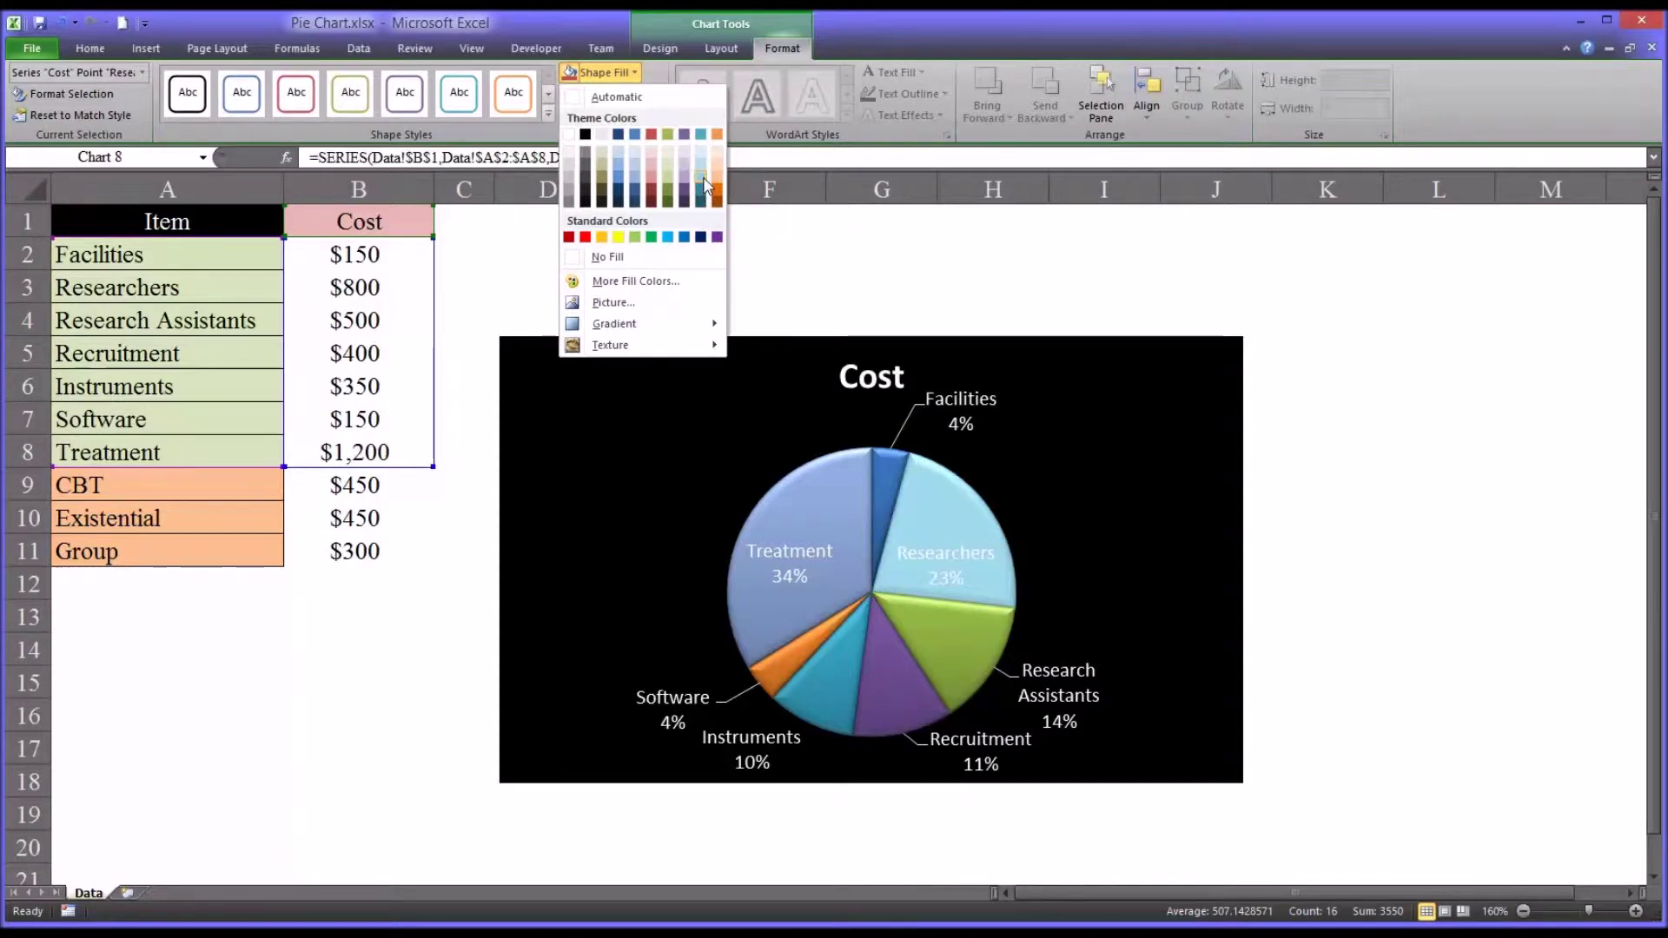
left_click(650, 179)
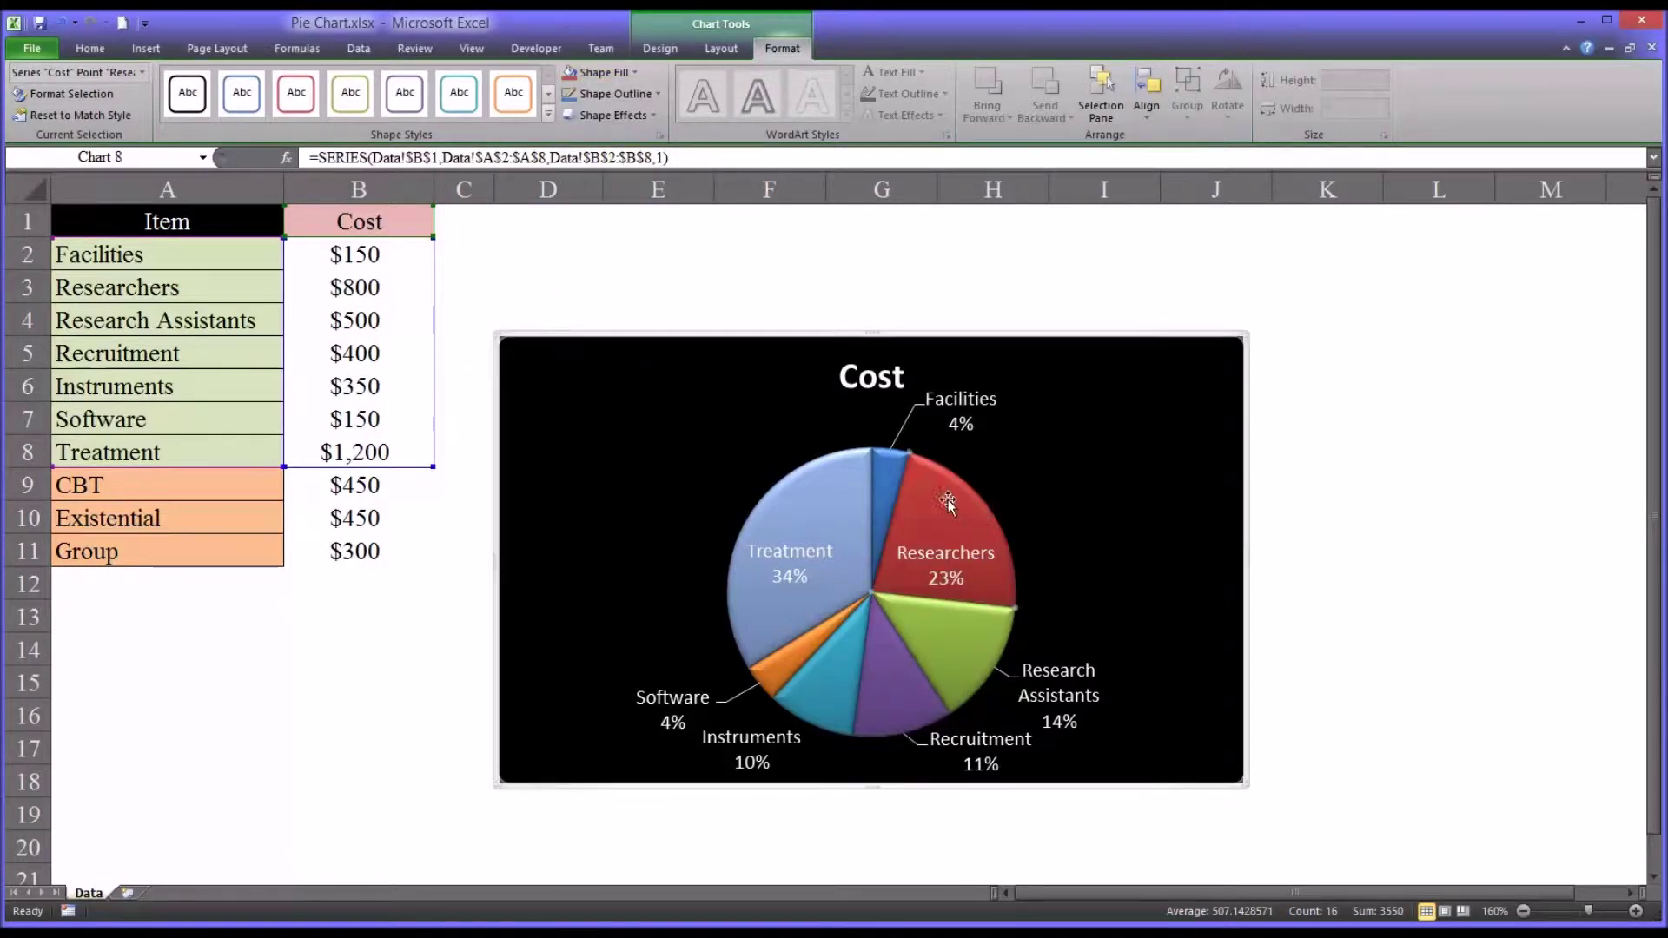
mouse_move(932, 512)
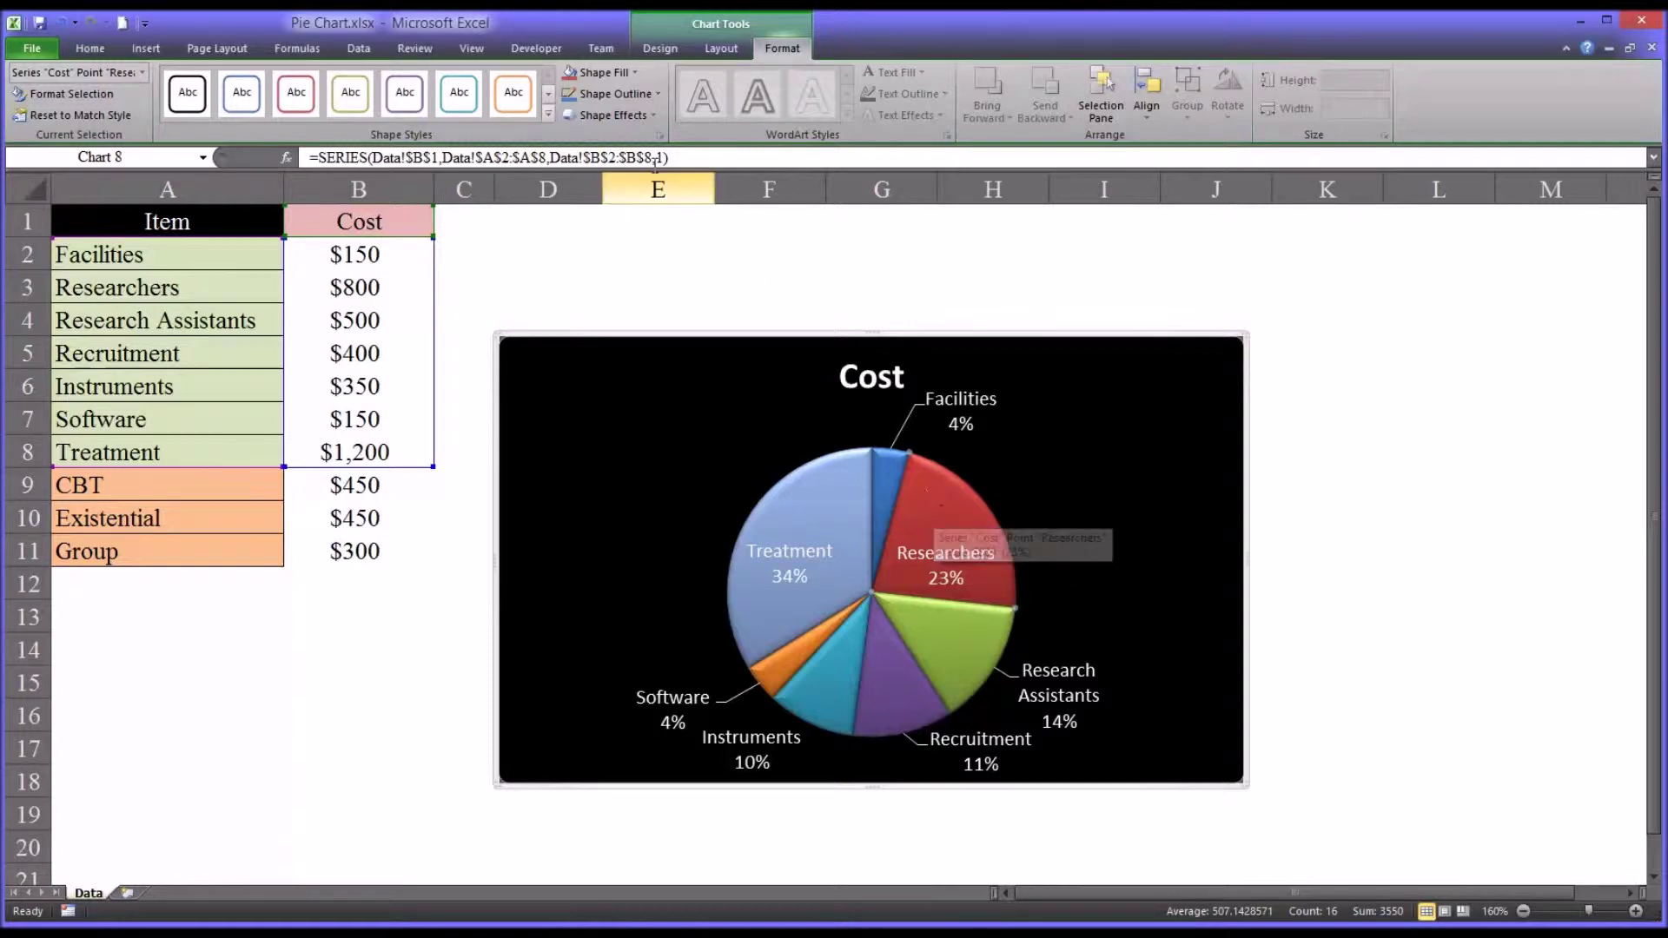
left_click(631, 77)
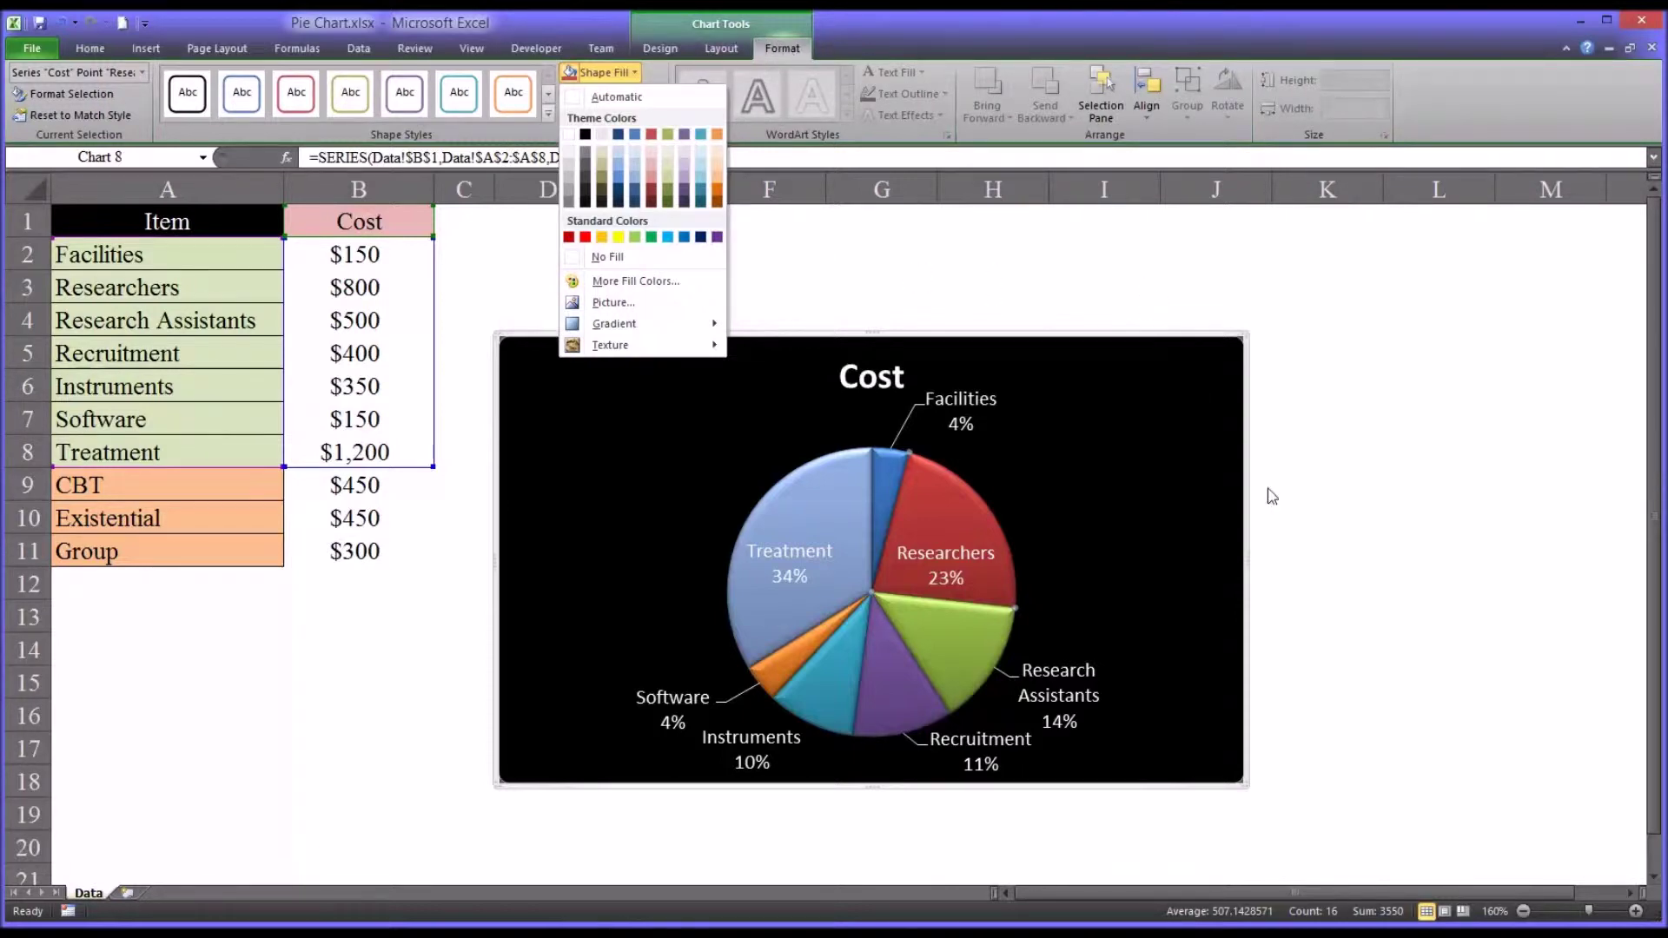
key("Escape")
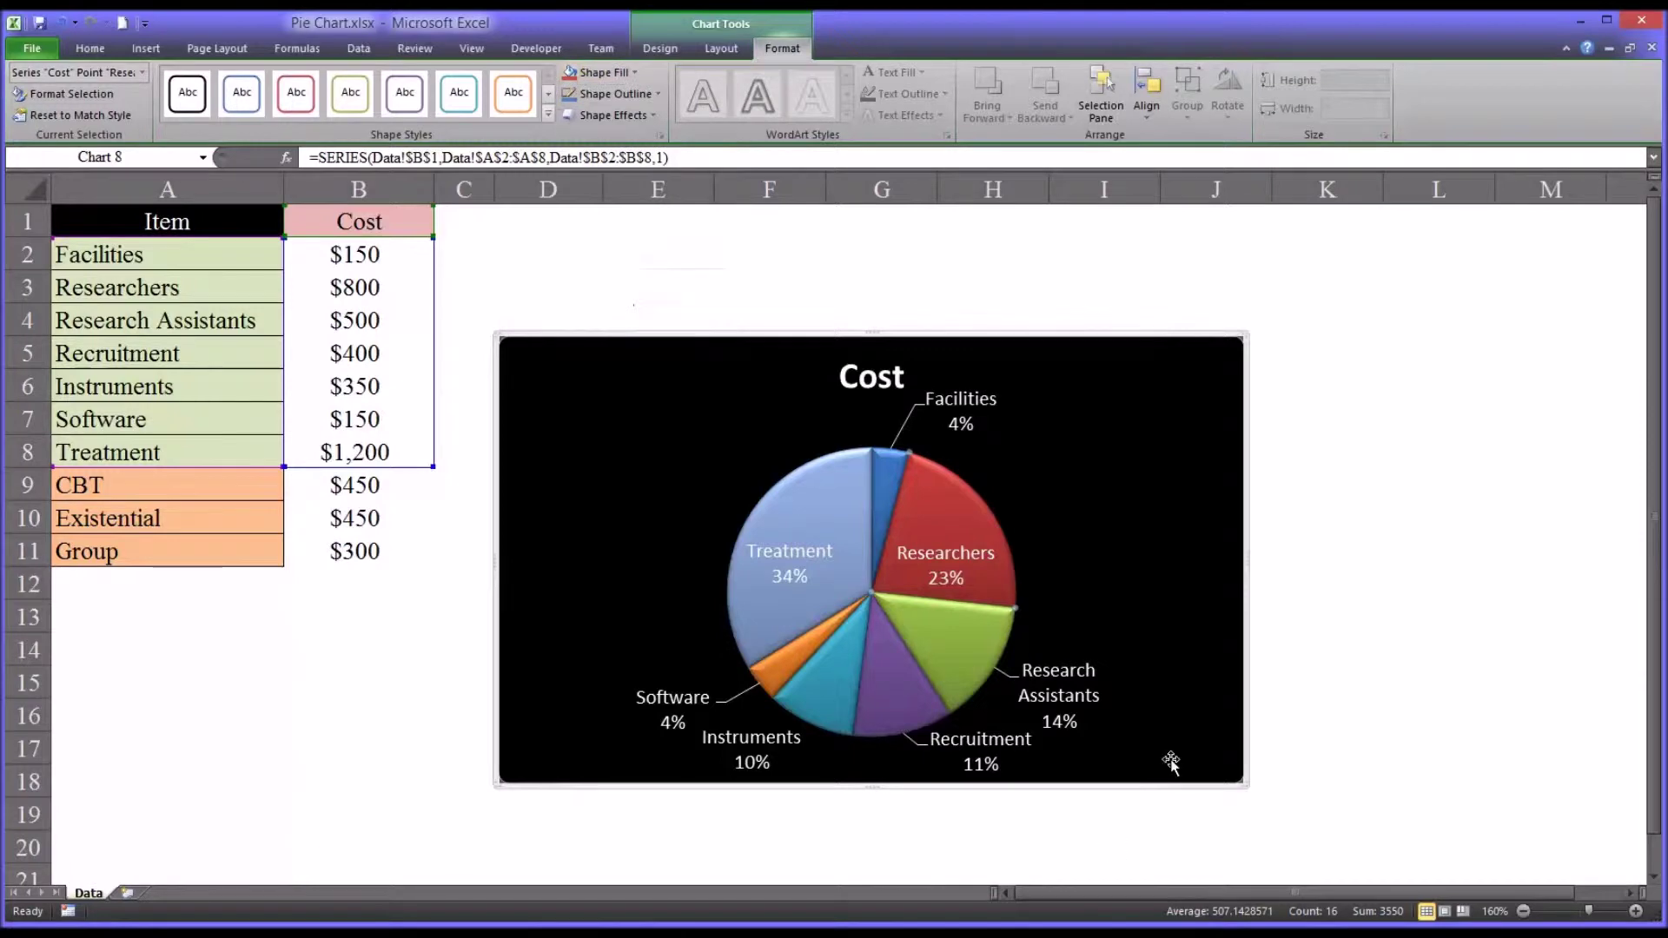
Delete the existing pie chart and insert an exploded 2-D pie of the A1:B8 costs.
left_click(665, 340)
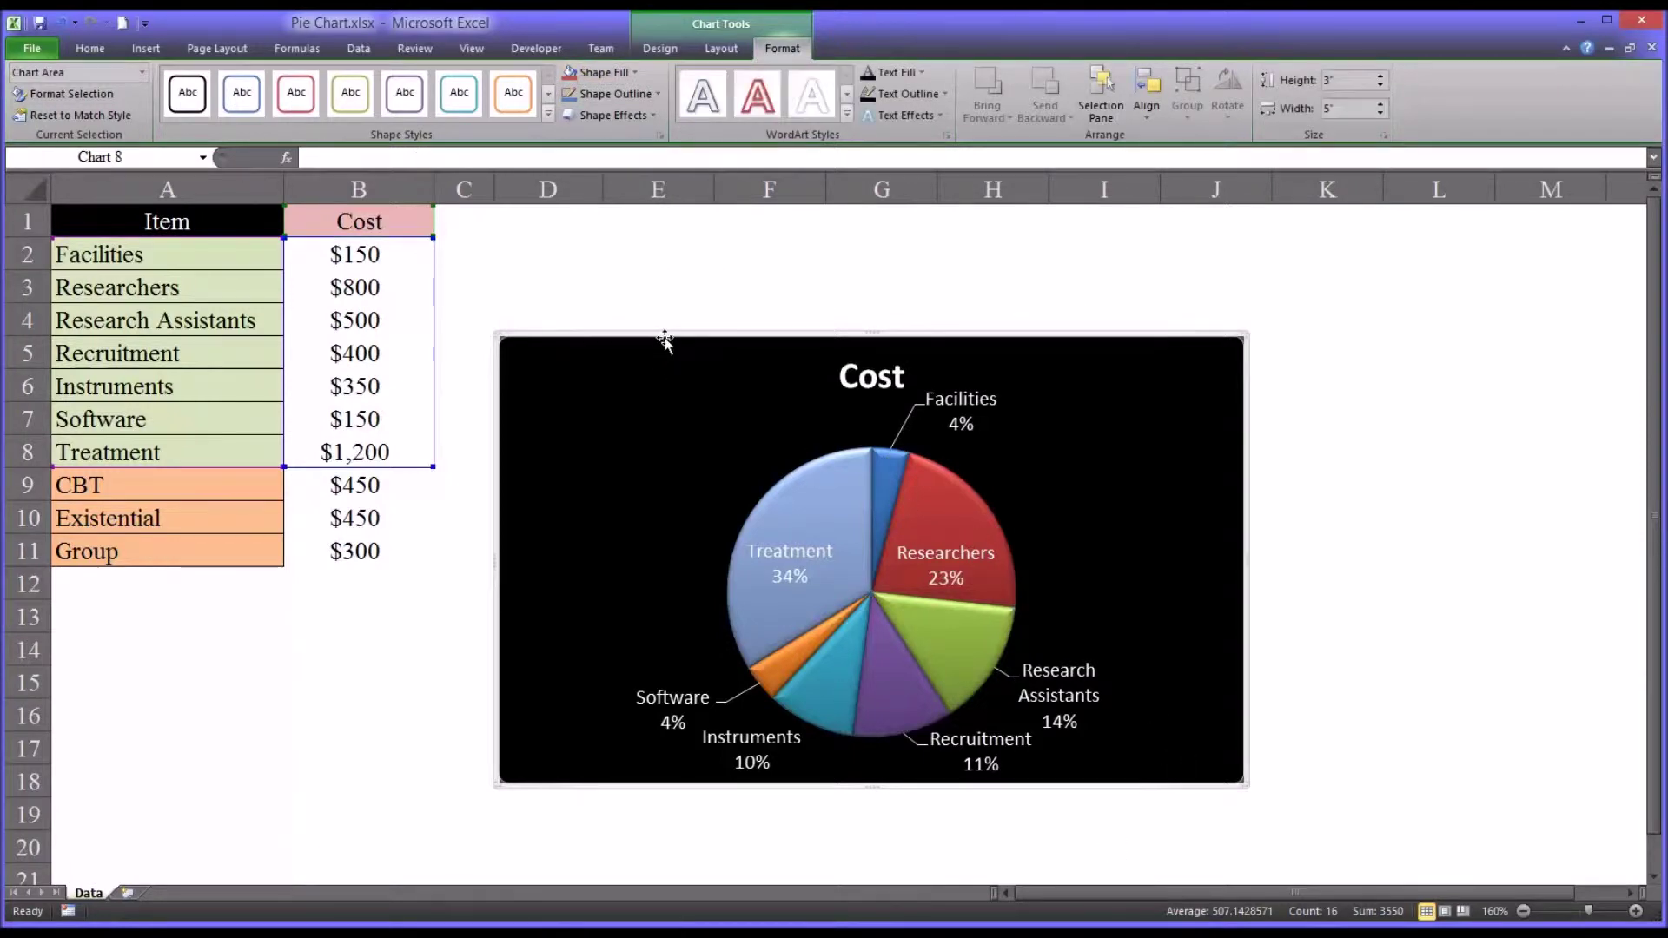
key("Delete")
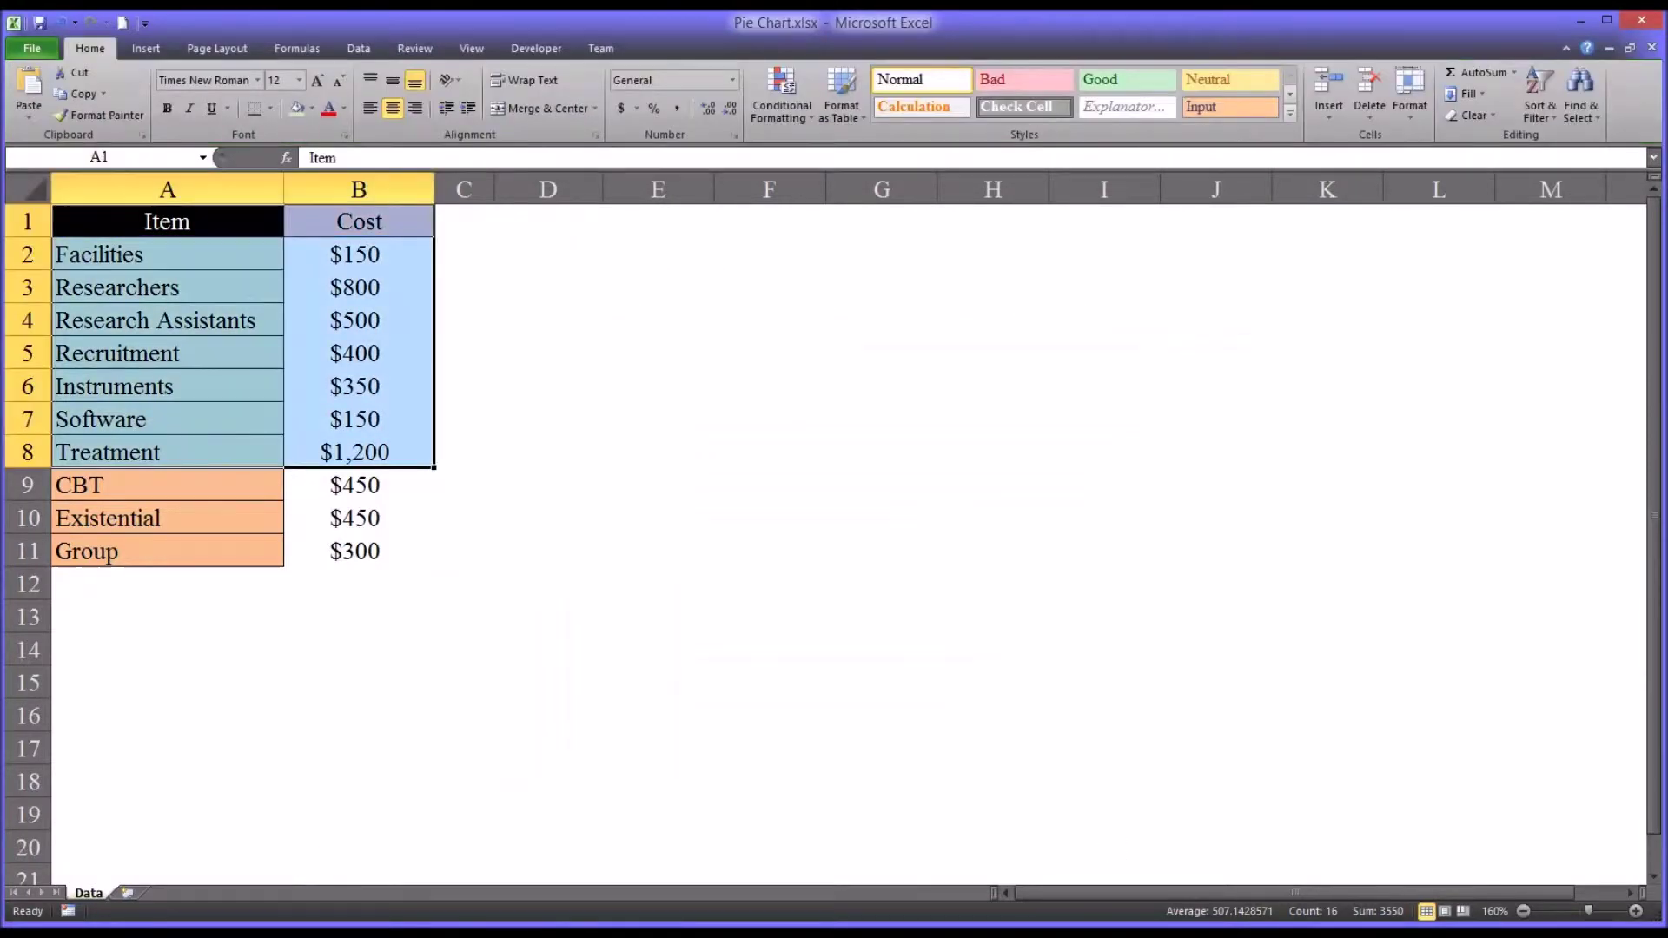
left_click(146, 50)
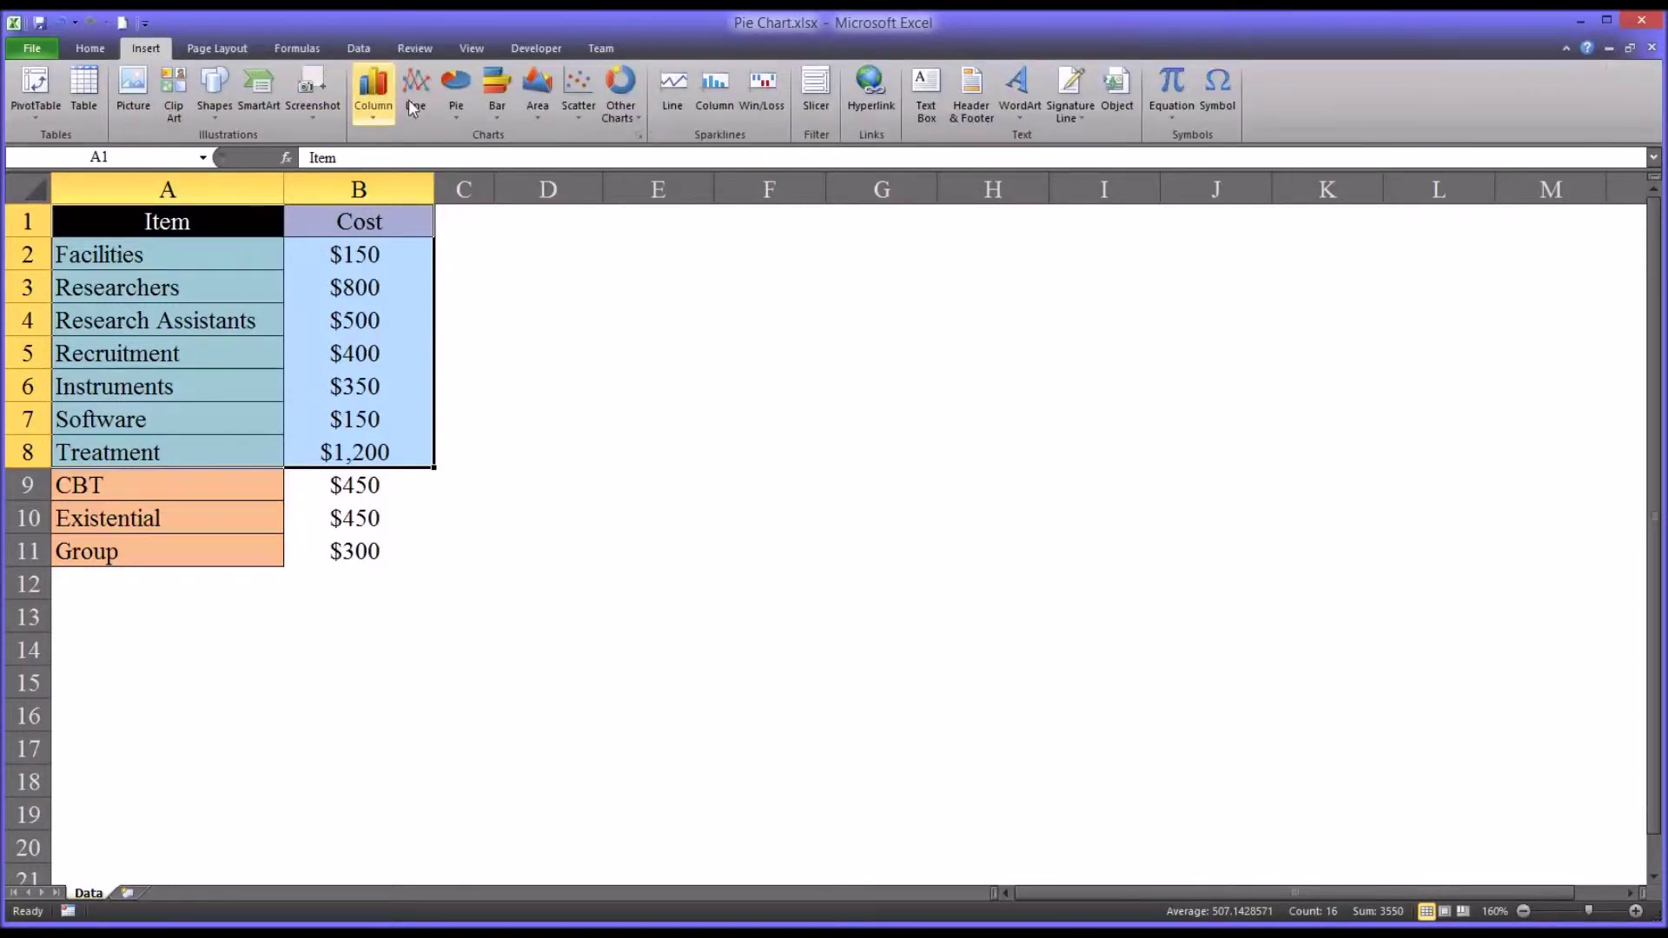
left_click(456, 111)
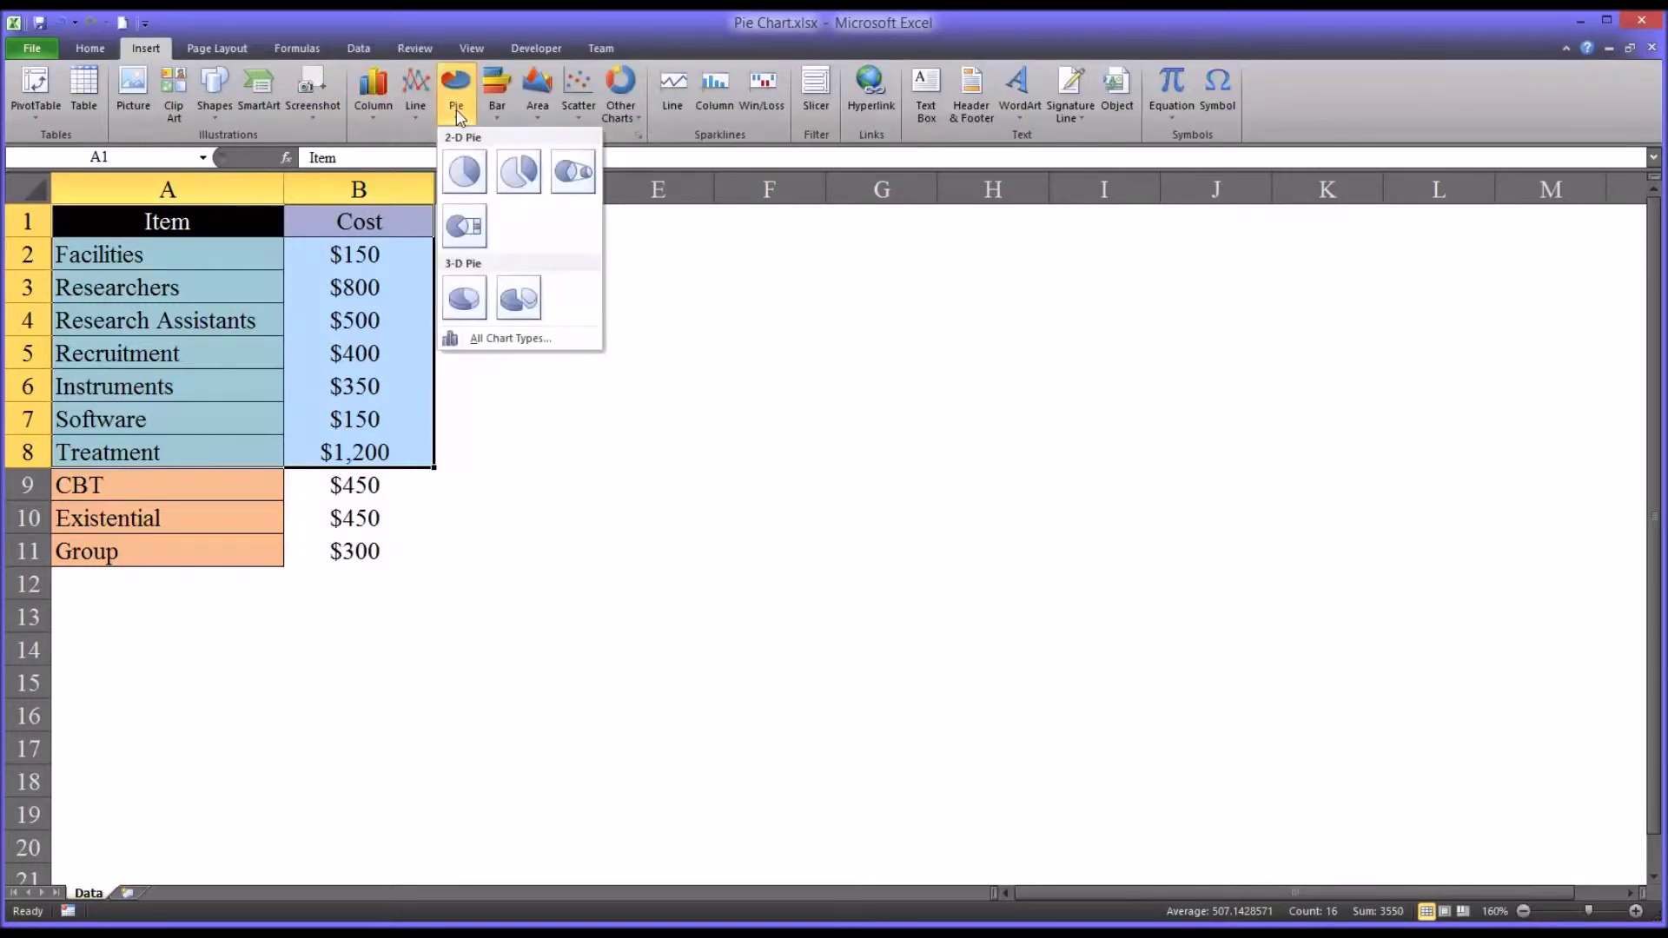
left_click(517, 170)
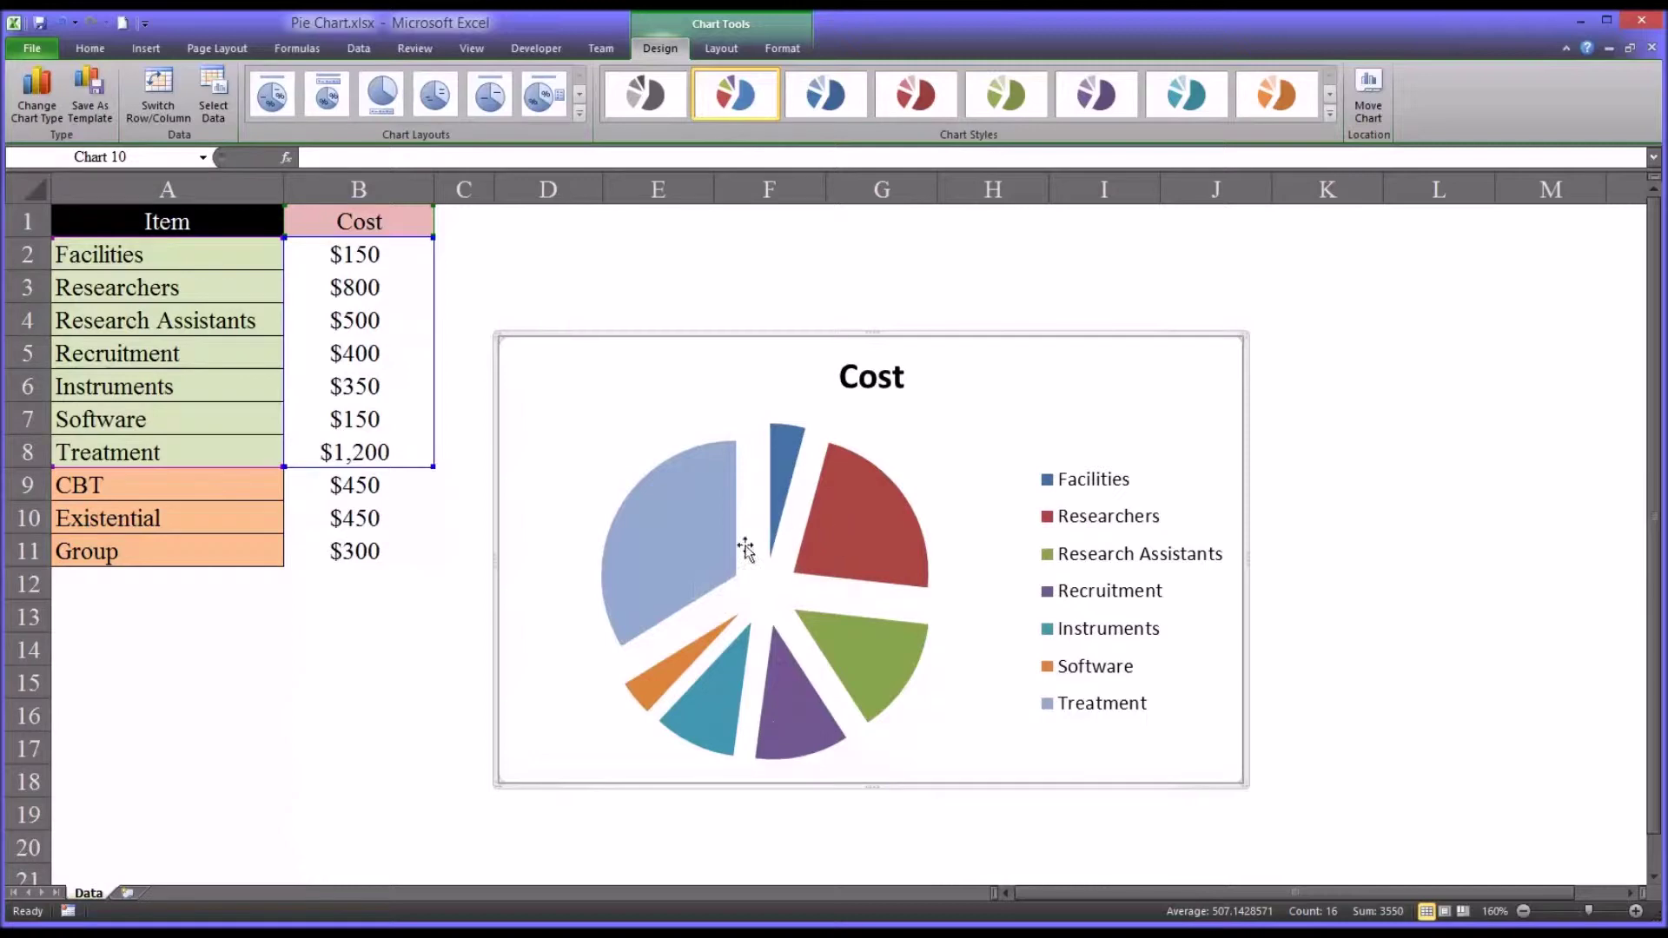
left_click(1329, 113)
Apply the black style and try layouts, settling on Cost title, percentages and right legend.
left_click(763, 356)
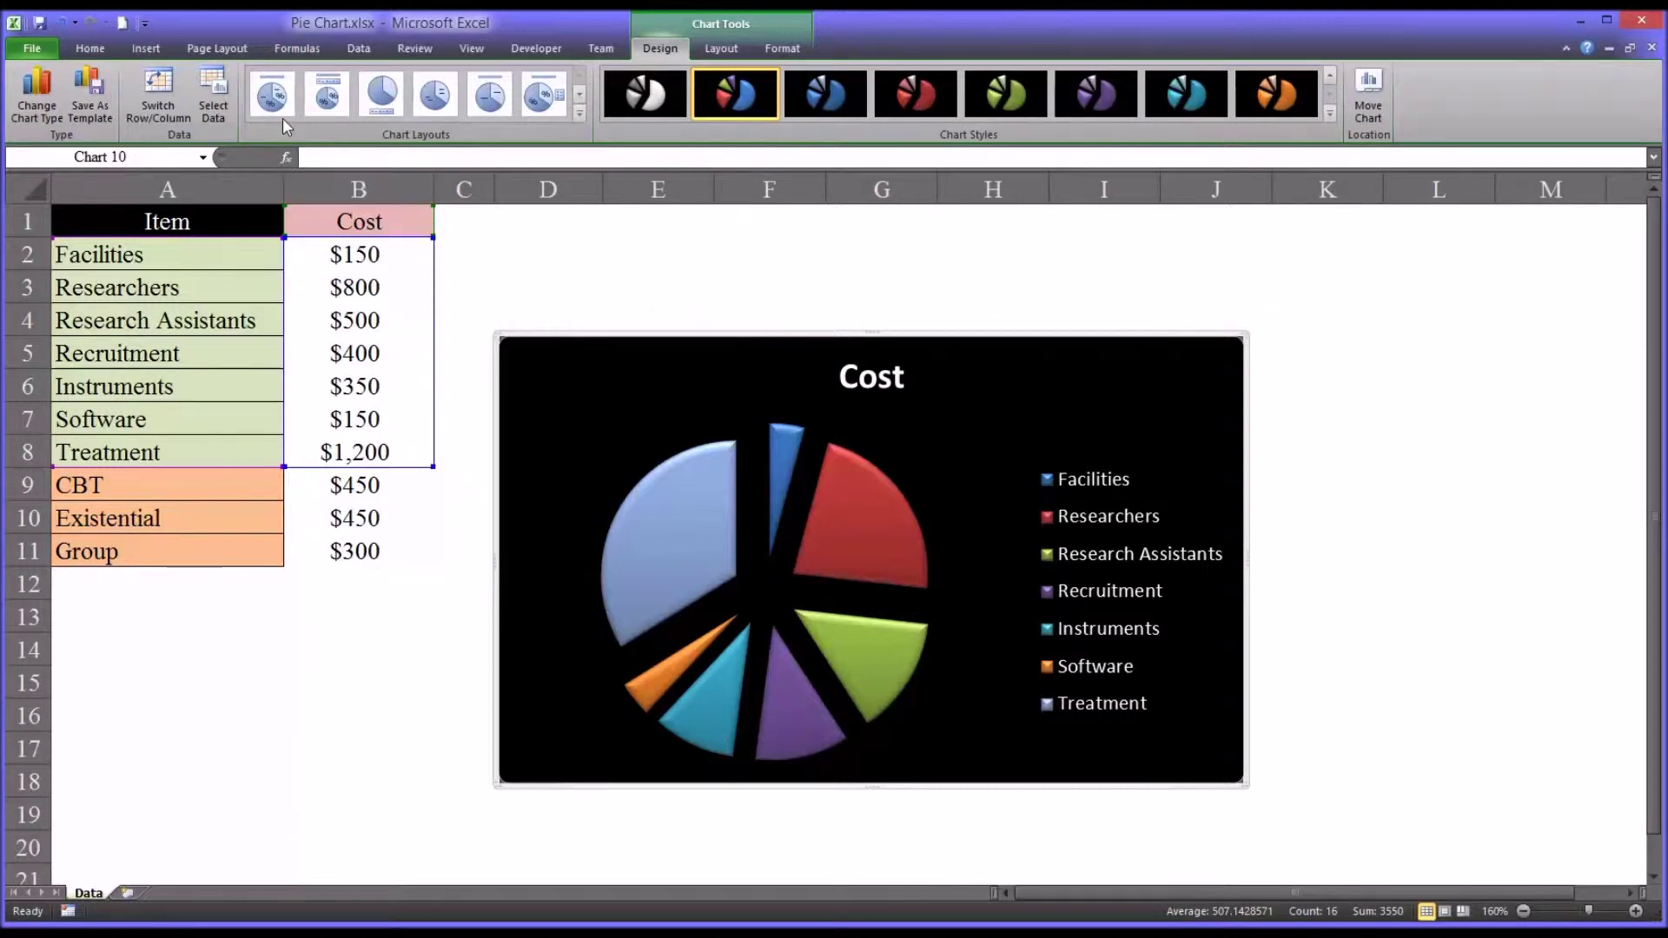
left_click(330, 97)
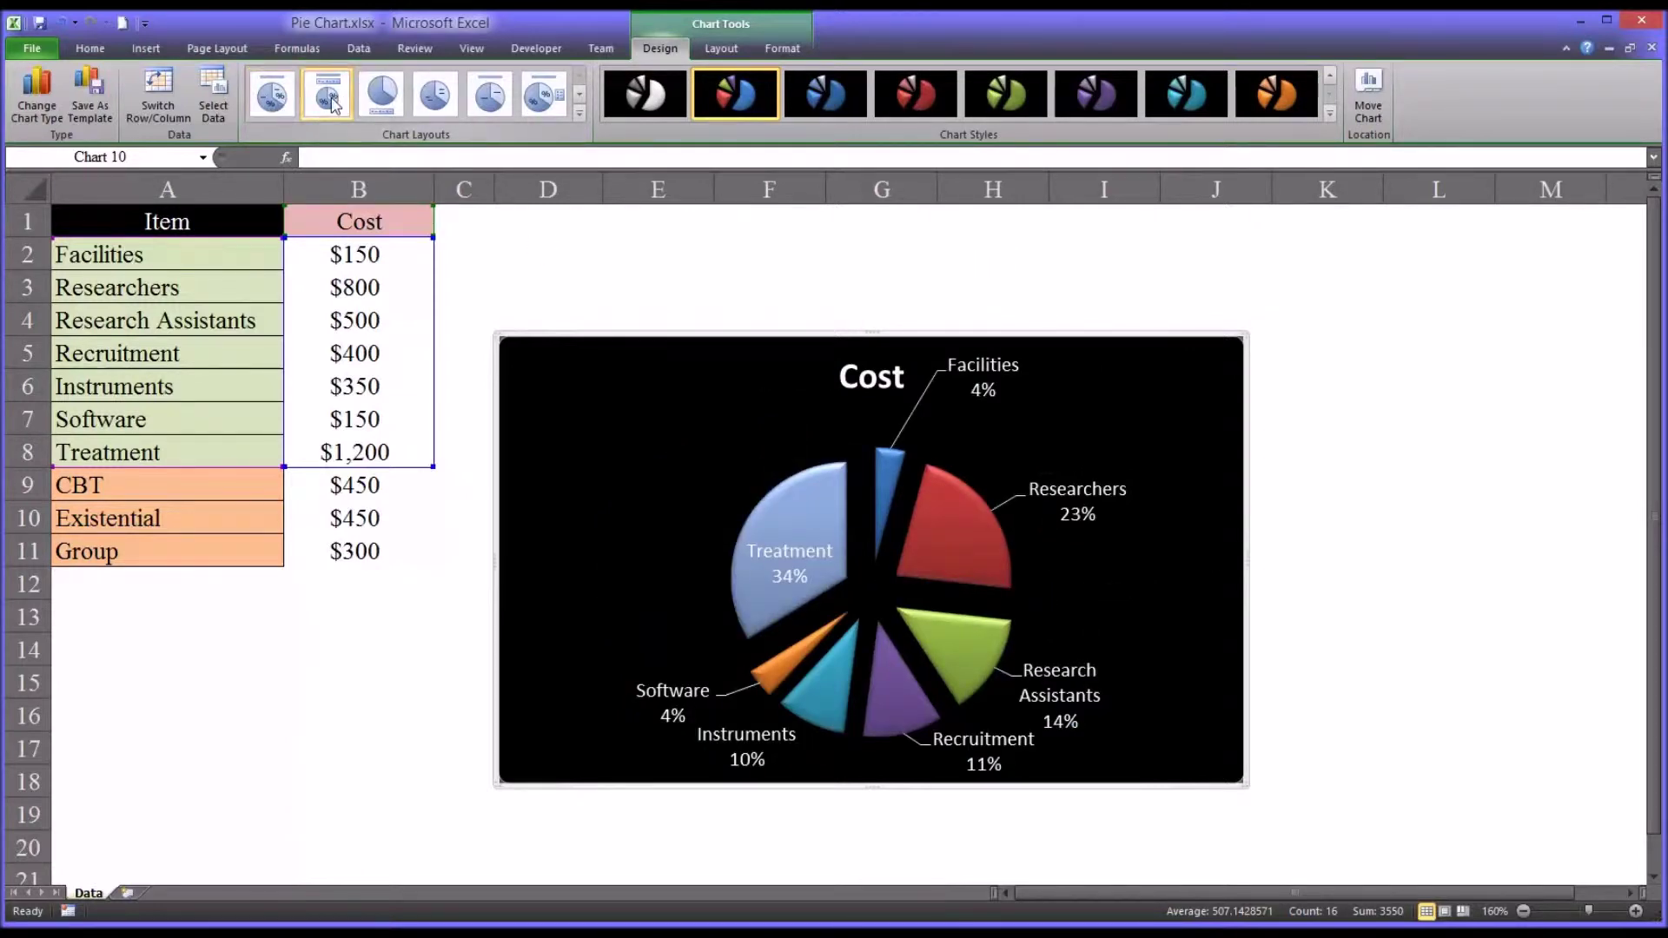
left_click(382, 97)
left_click(436, 99)
left_click(435, 99)
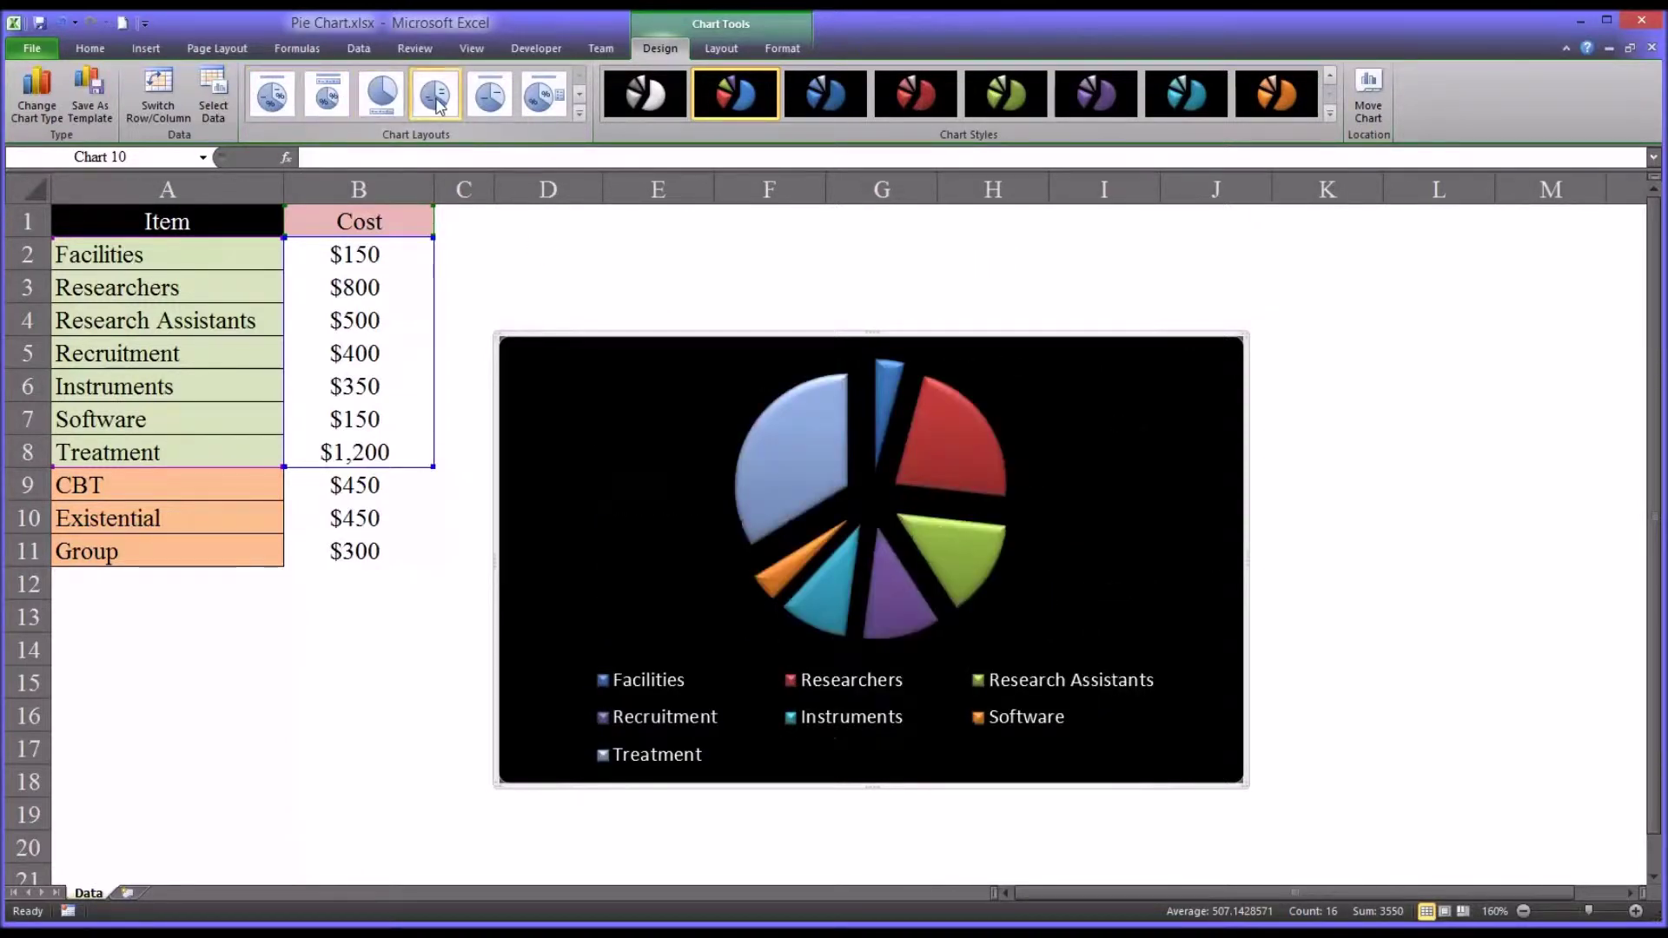
left_click(483, 103)
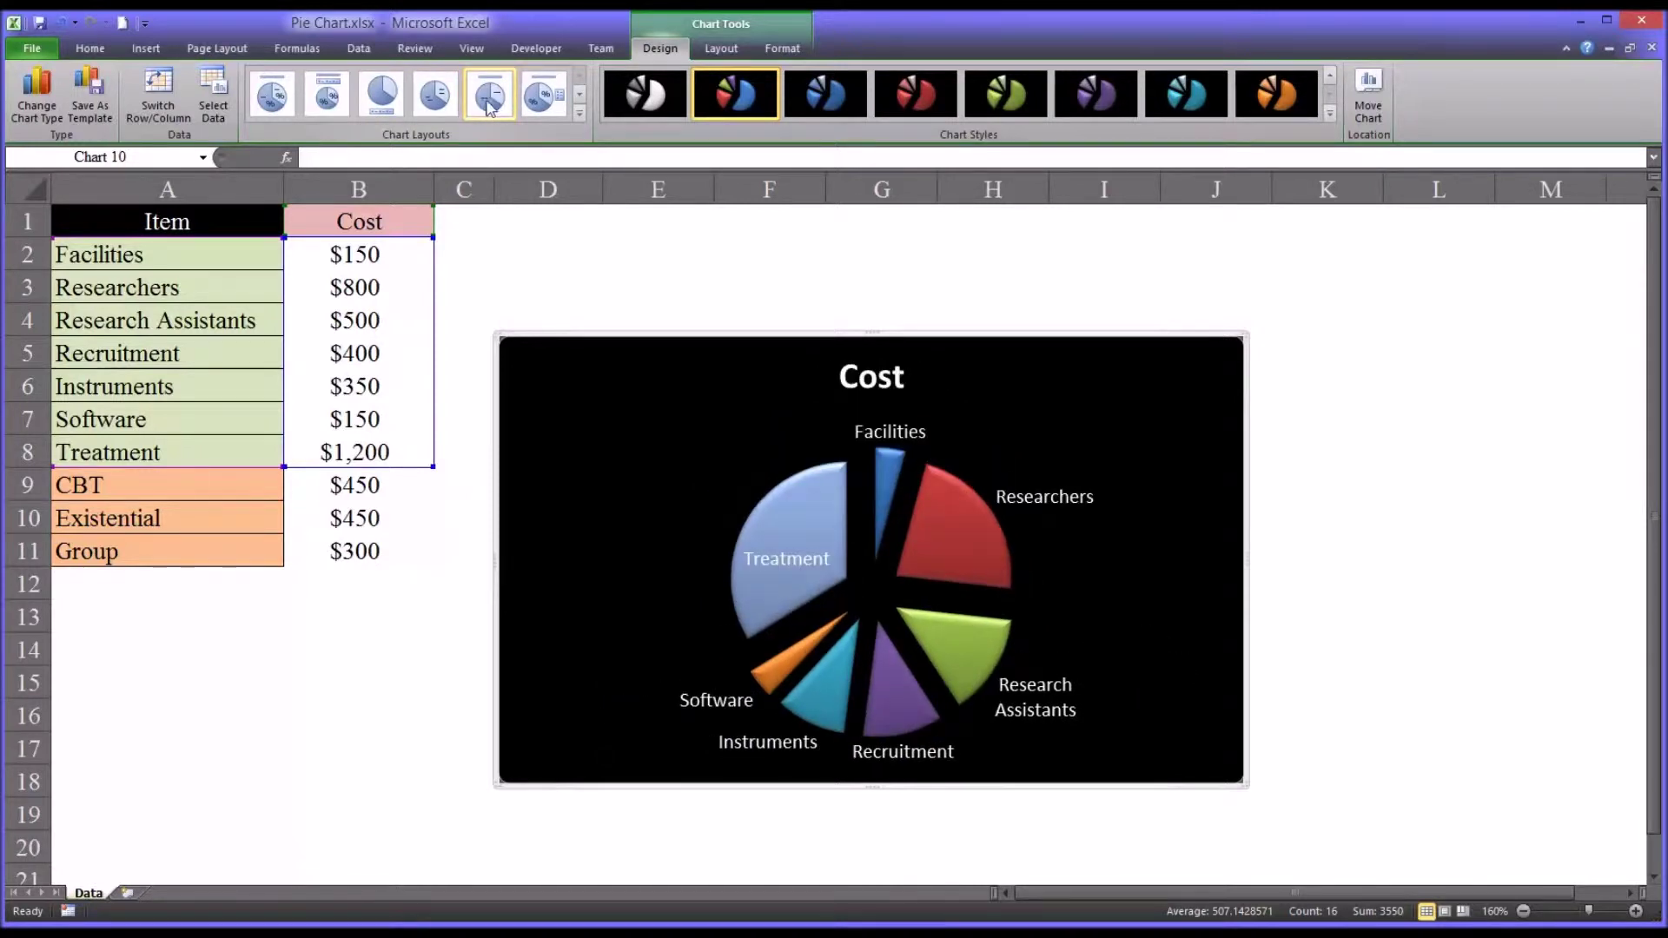
left_click(534, 106)
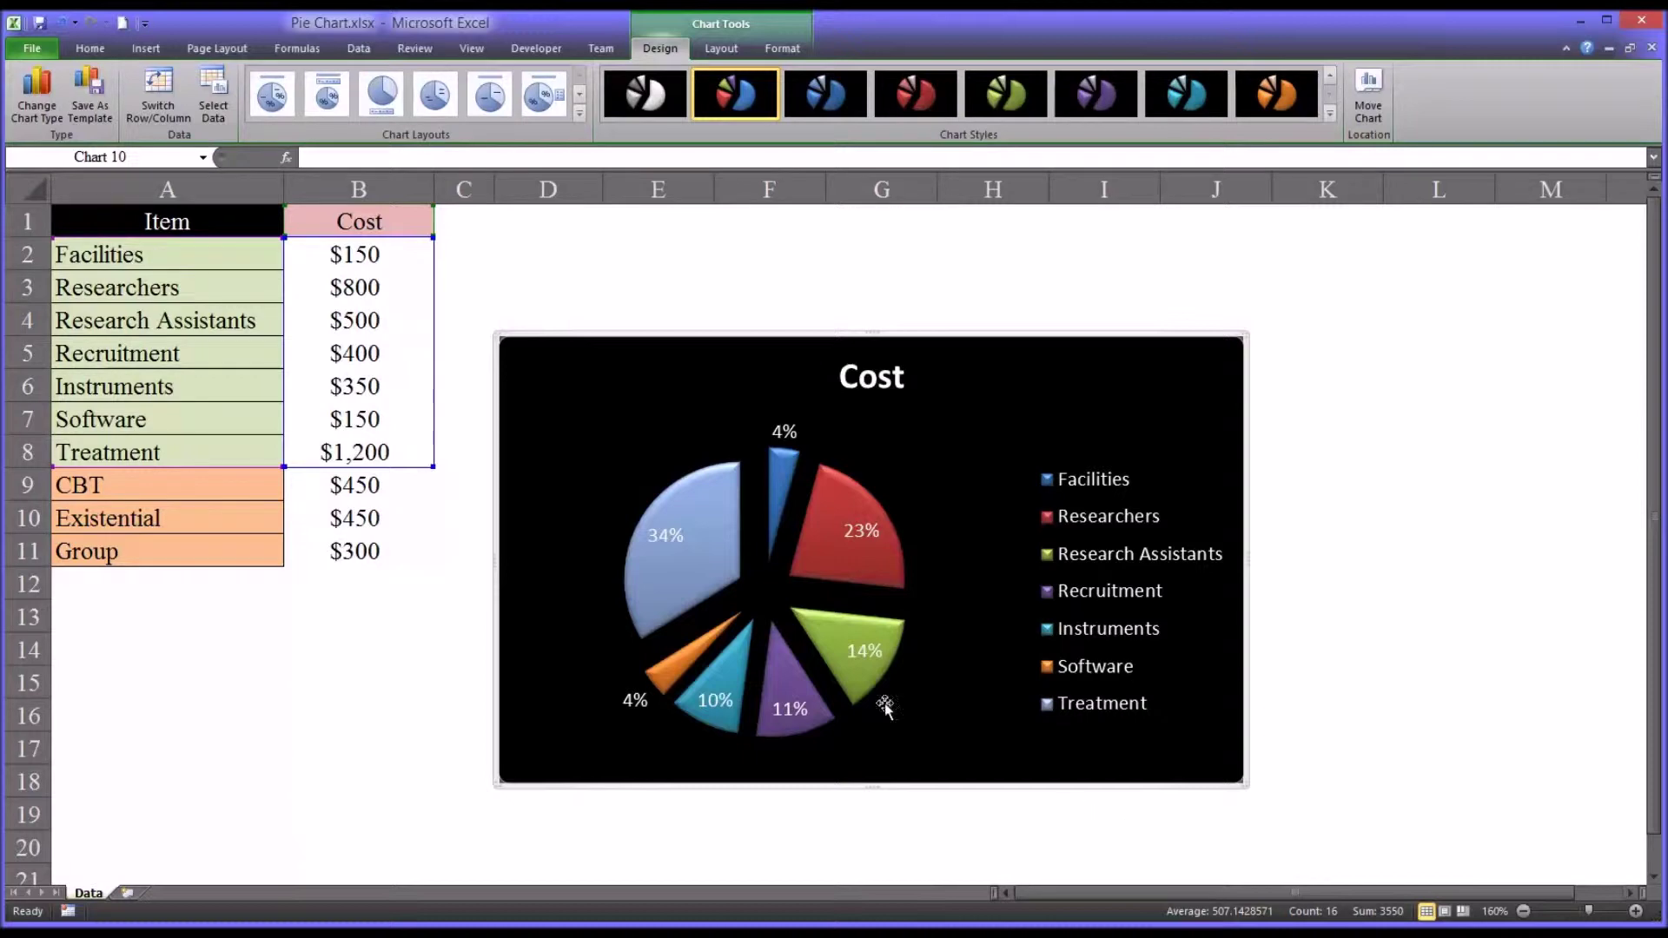
Select the Cost title, view the Layout options, then delete the exploded pie chart.
left_click(856, 375)
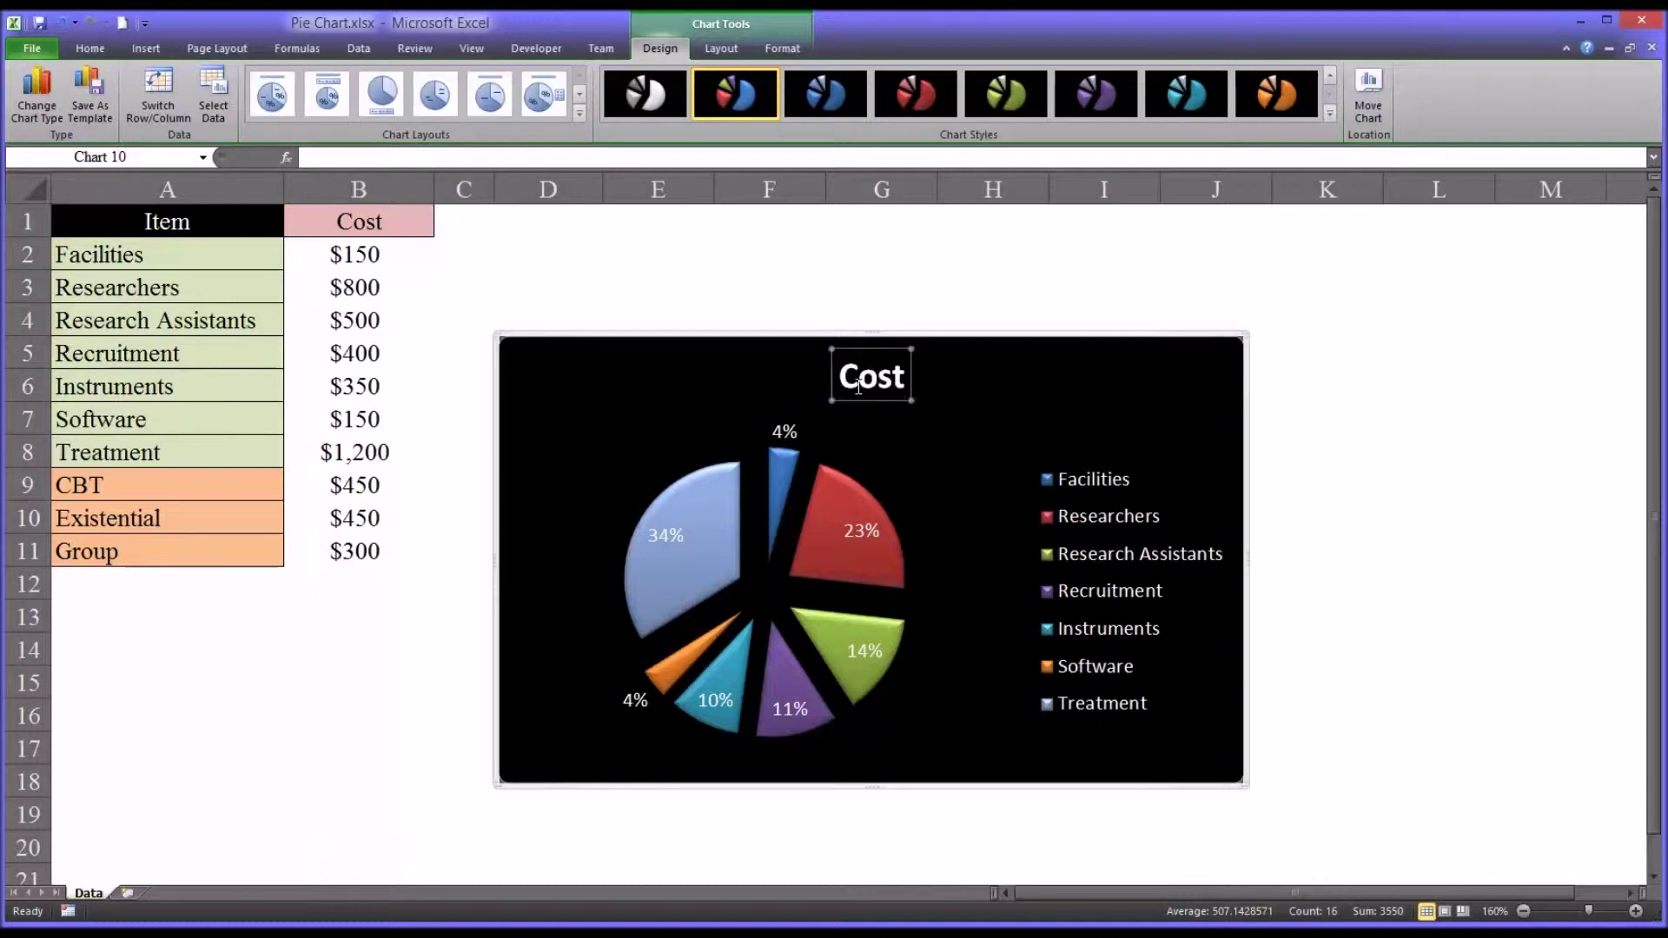
left_click(717, 50)
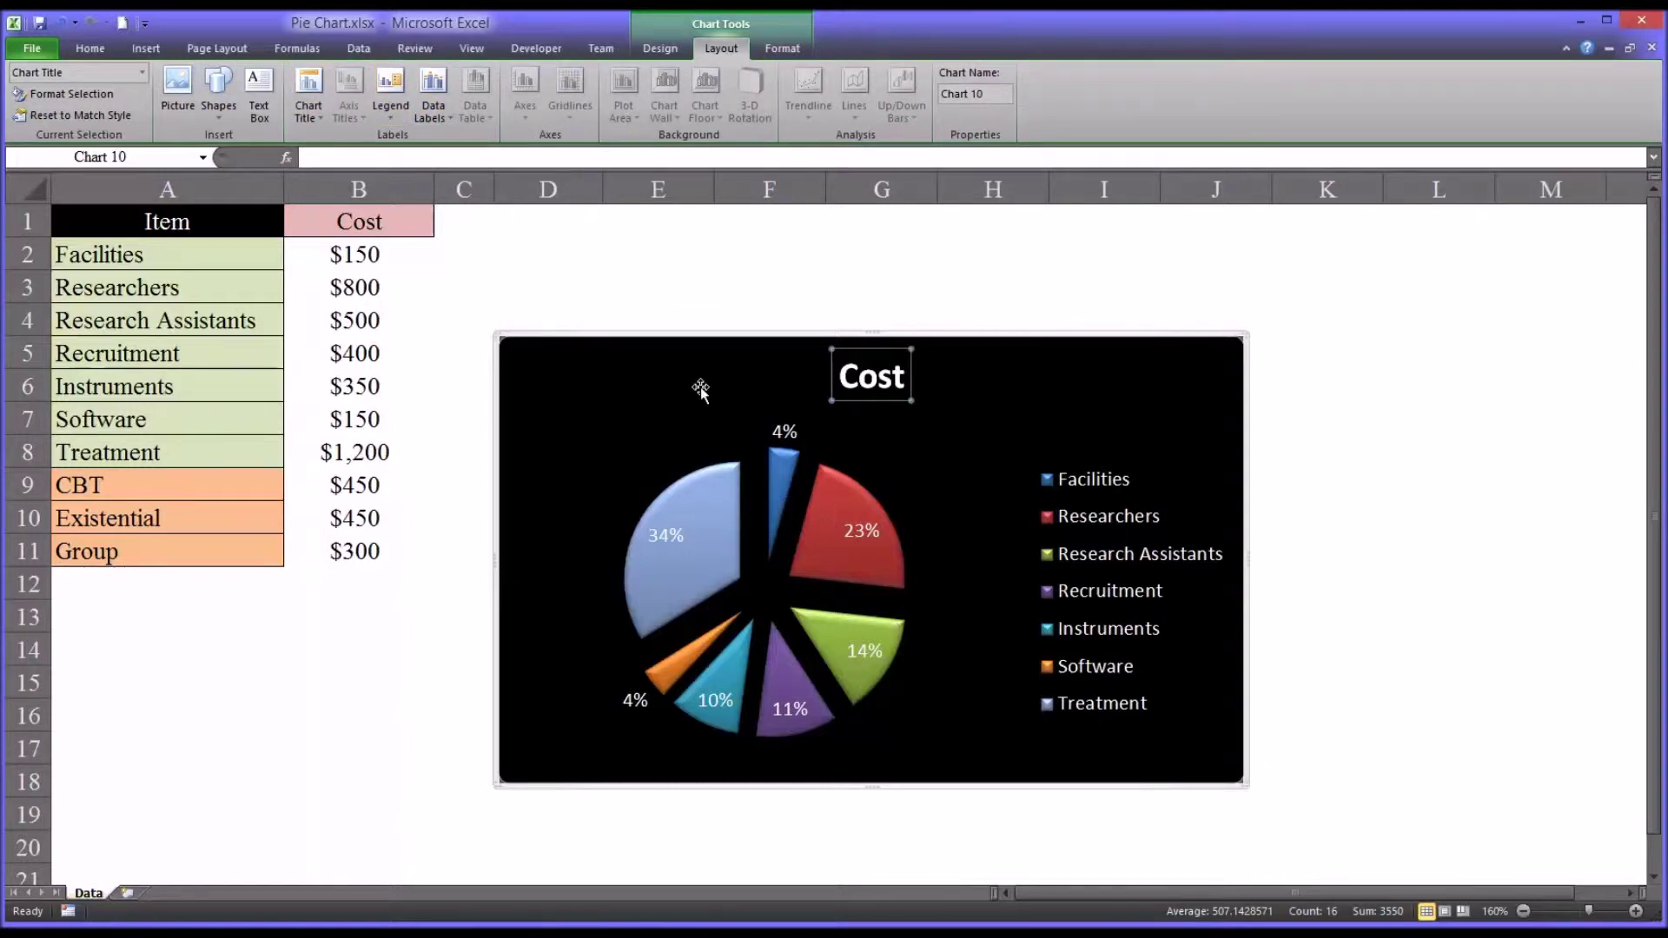
left_click(707, 342)
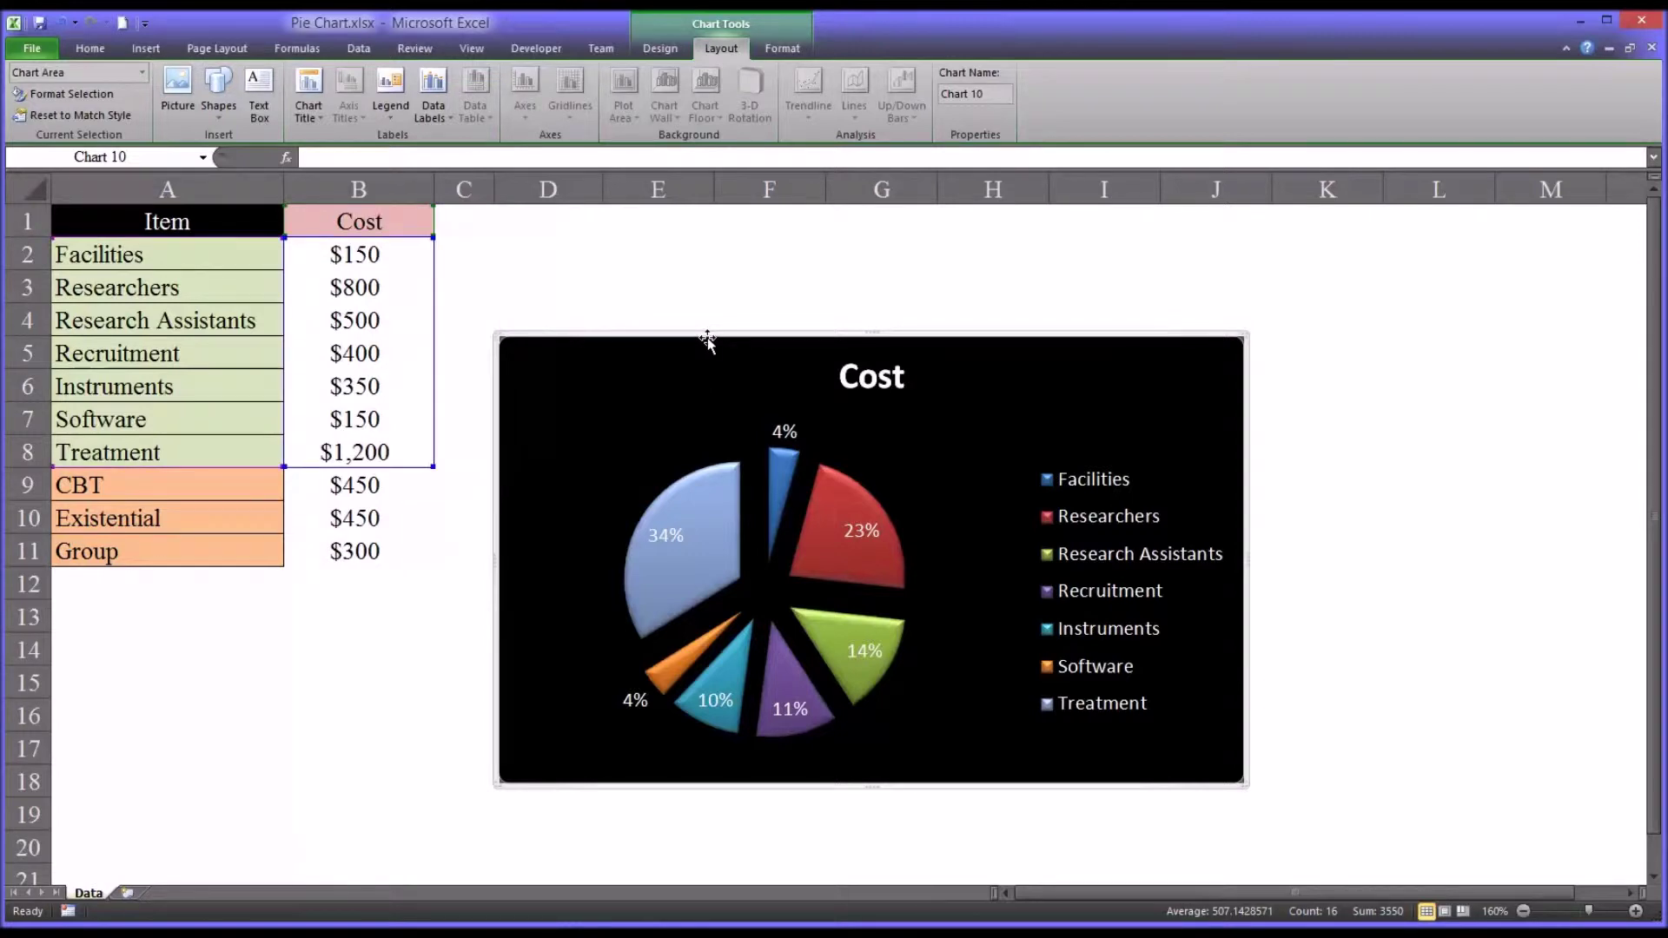
key("Delete")
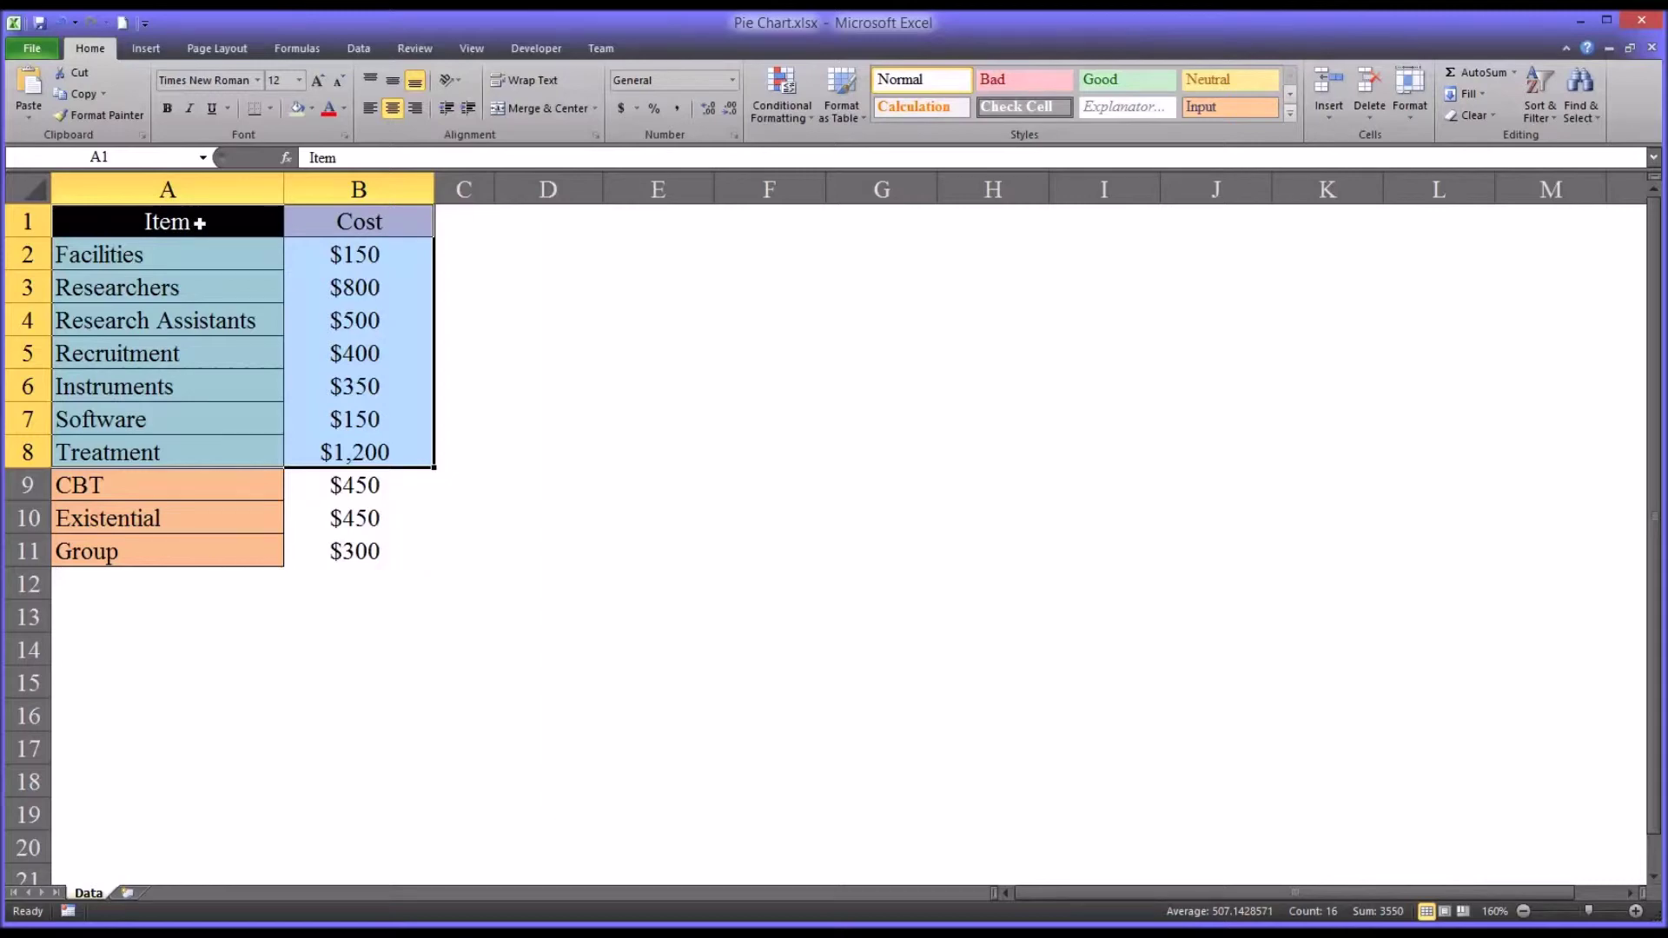
Insert a Pie of Pie chart from A1:B7 plus the CBT, Existential and Group rows A9:B11.
left_click_drag(199, 223, 314, 415)
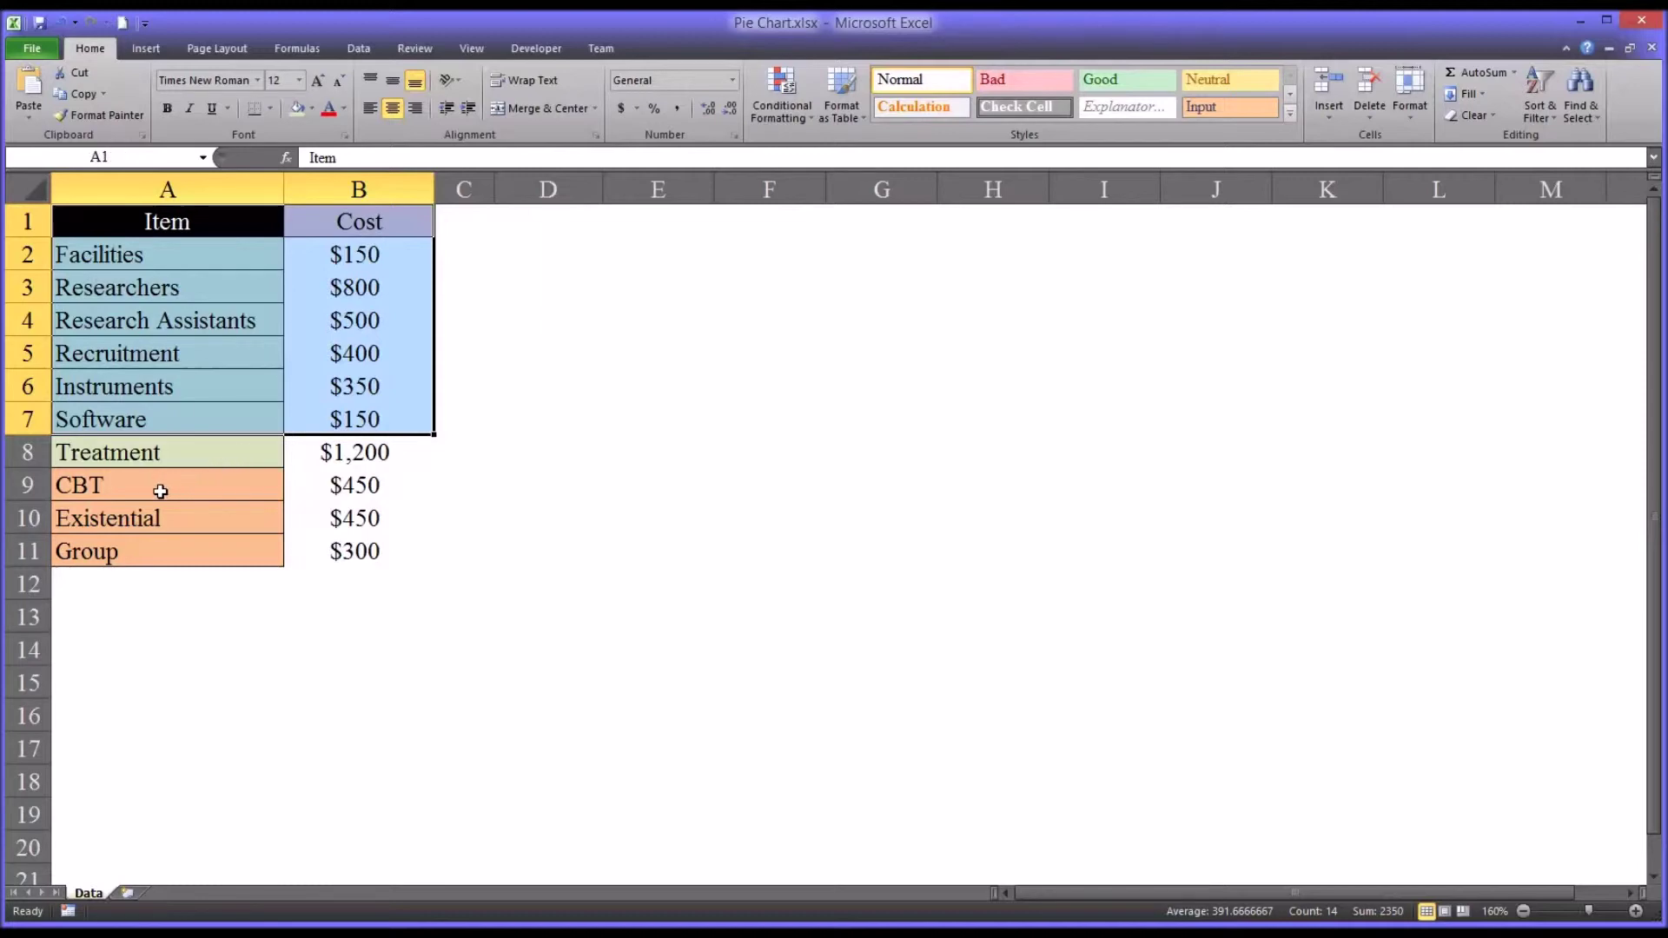
left_click_drag(161, 492, 323, 549)
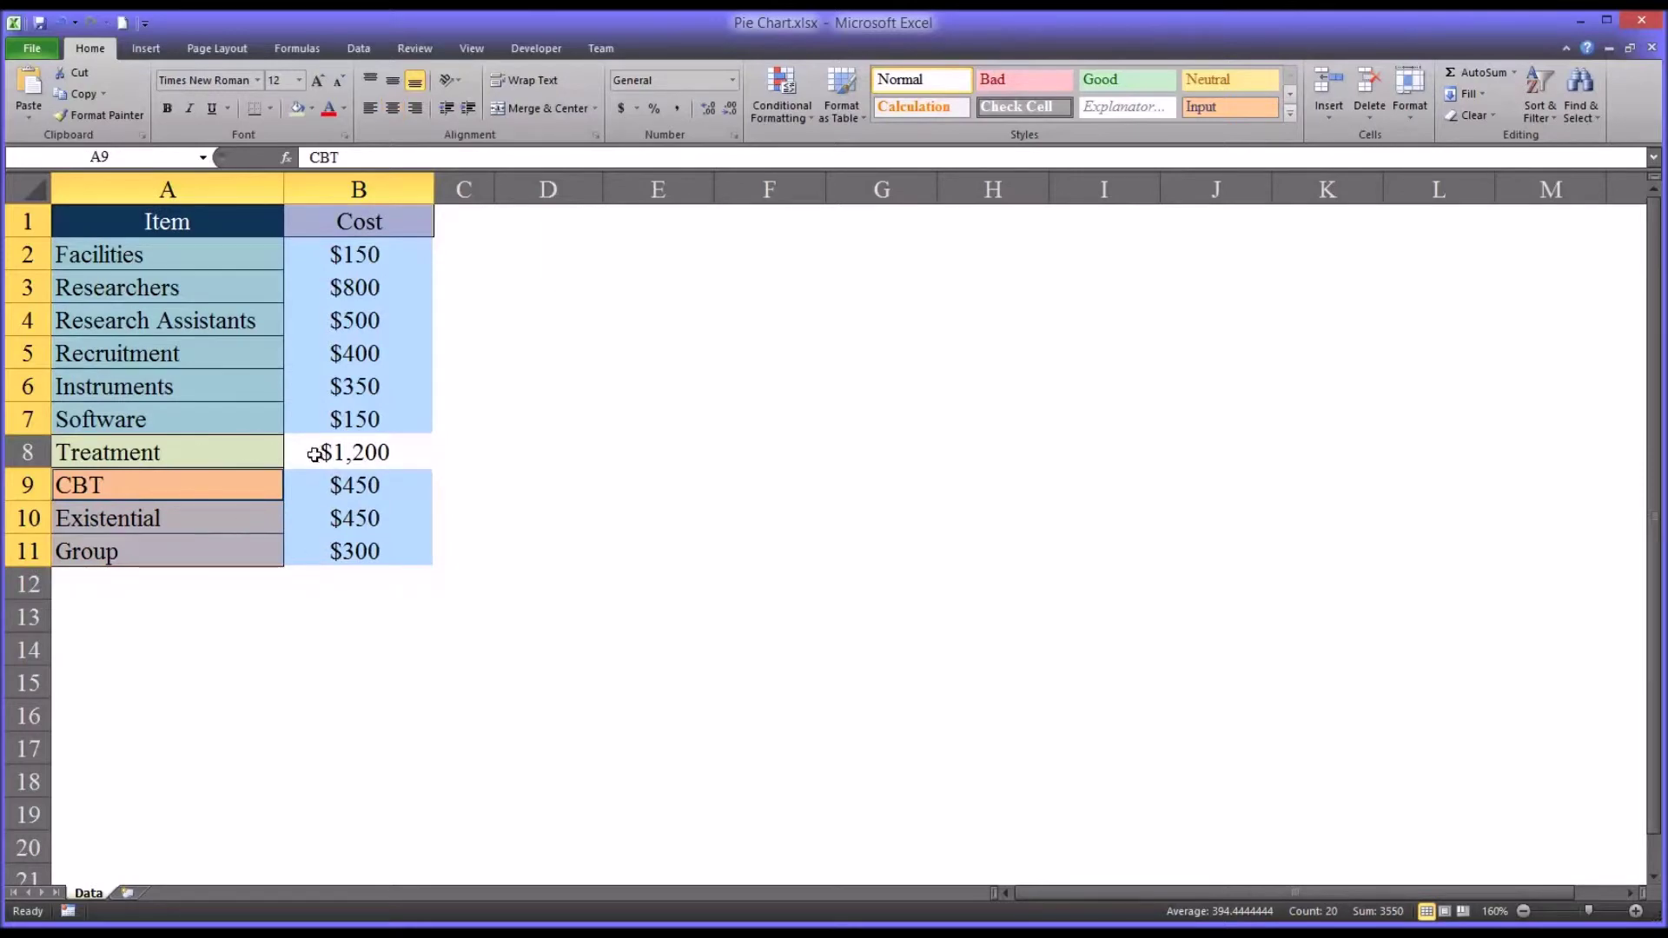
left_click(147, 48)
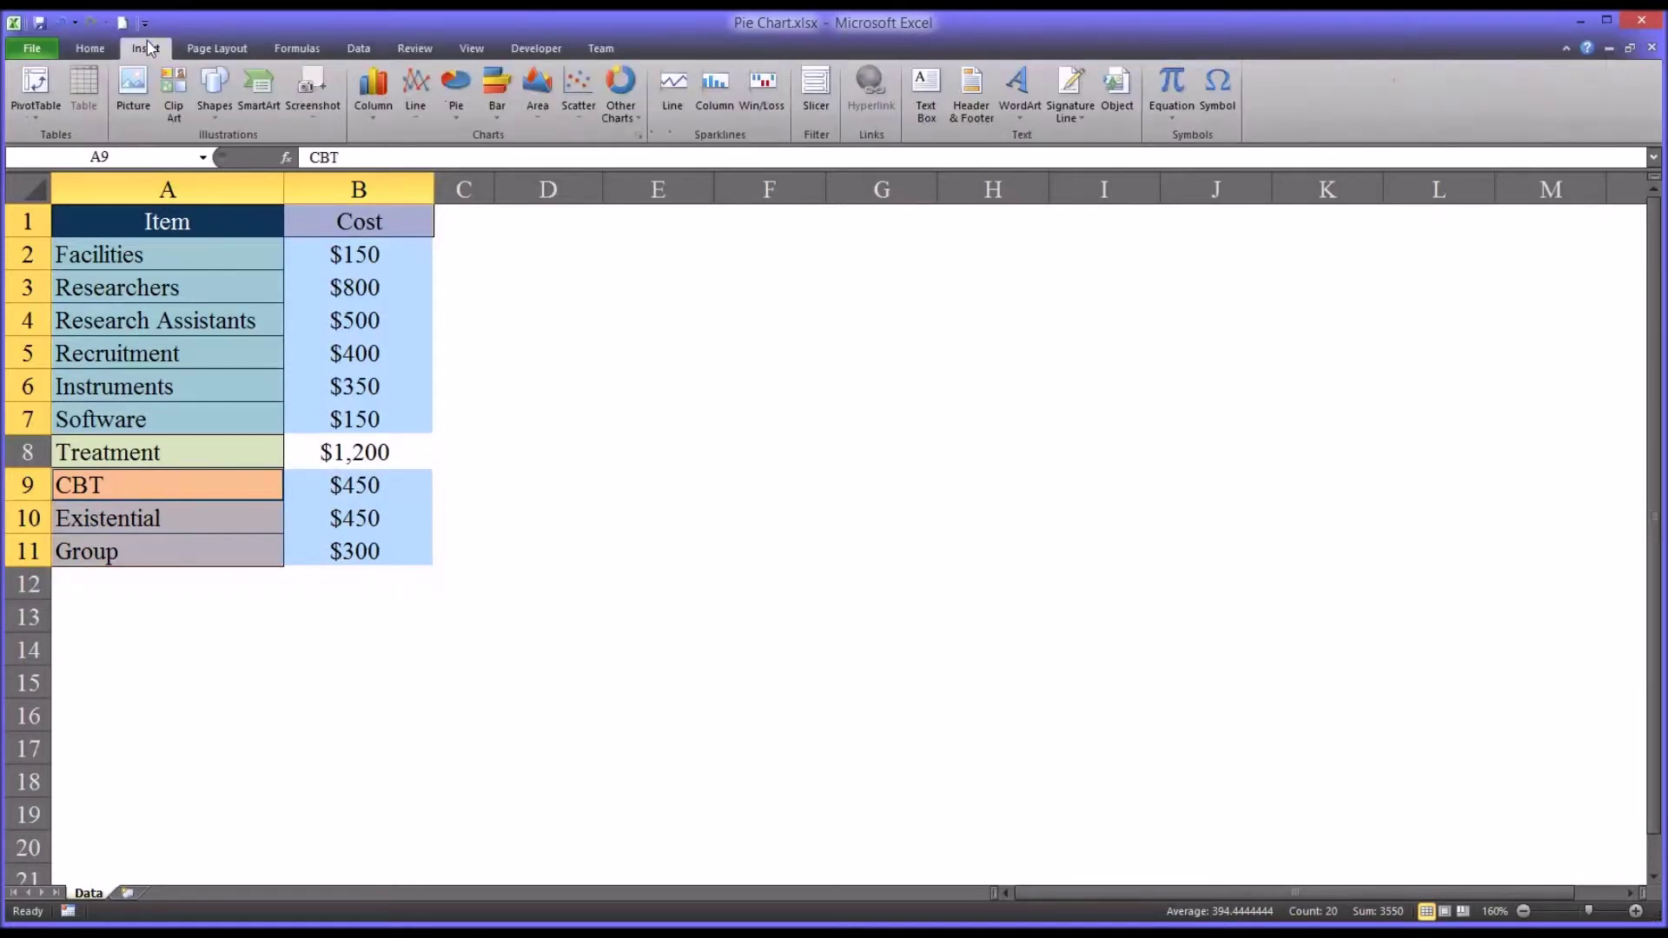
left_click(456, 109)
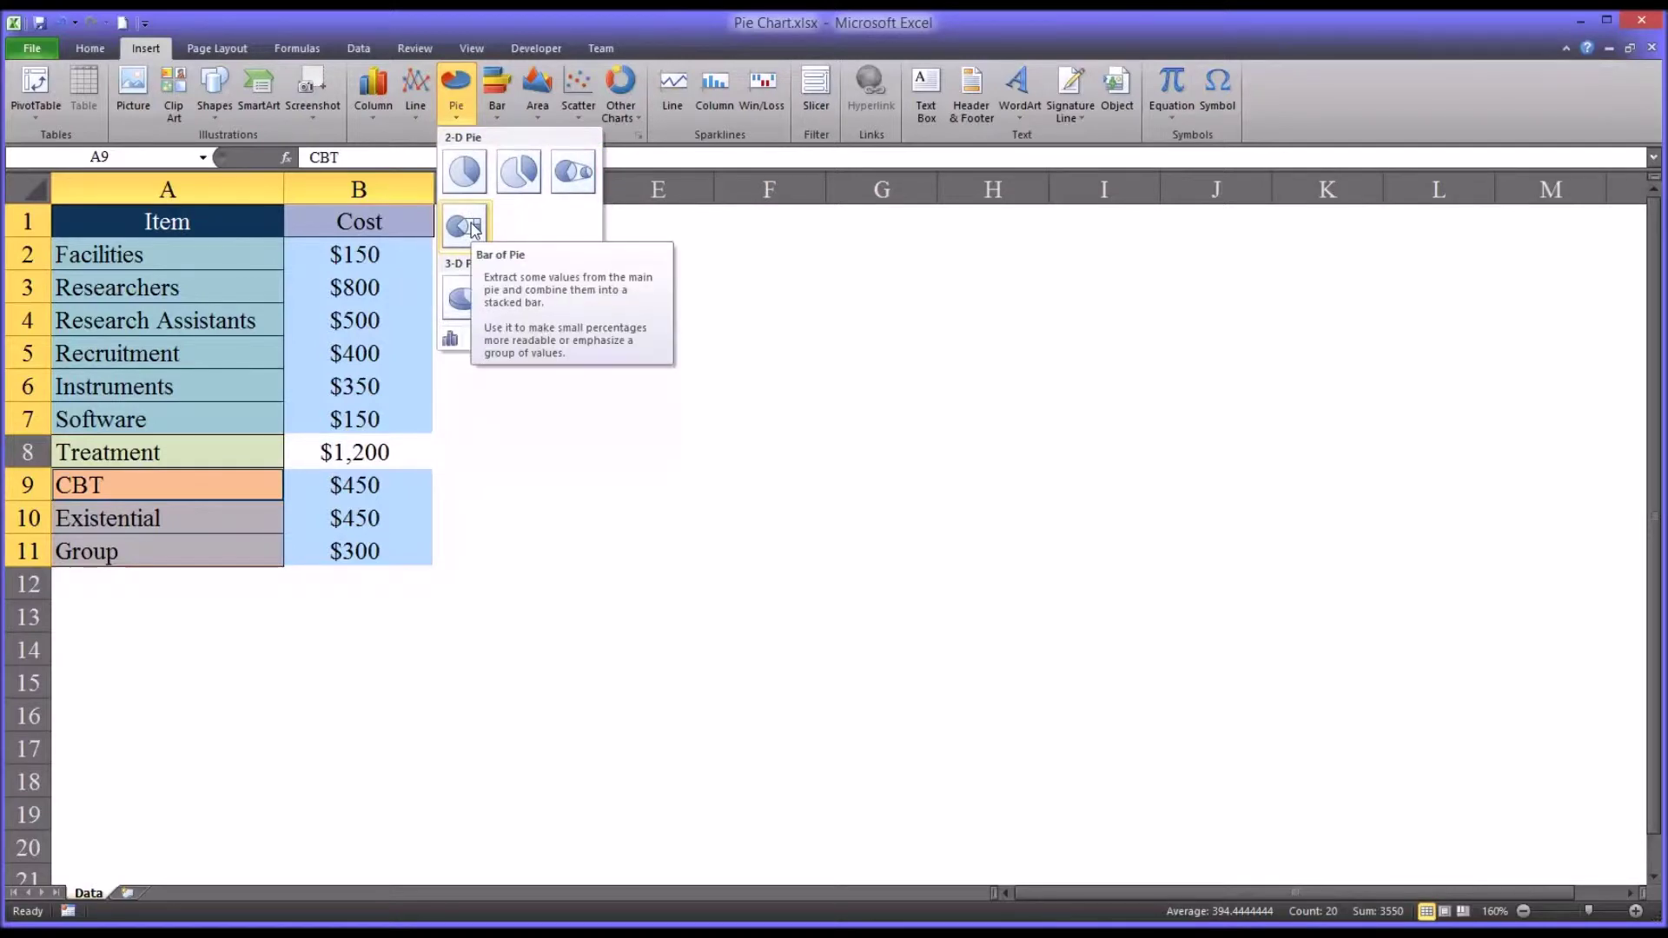
left_click(566, 184)
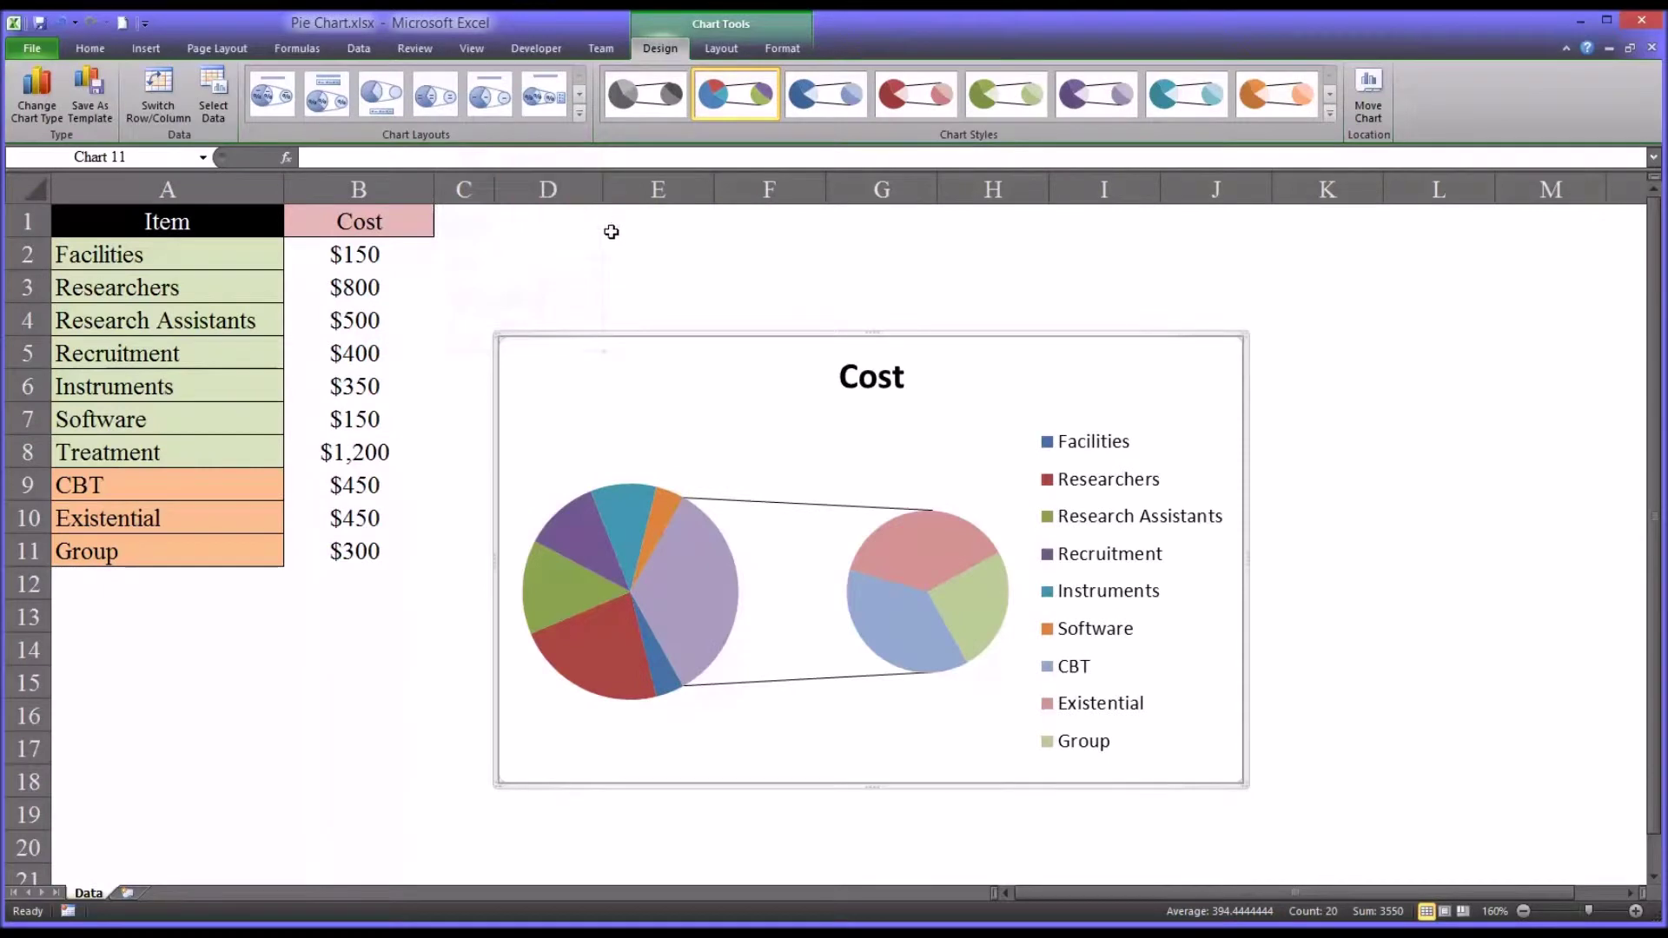
Apply the black chart style, nudge the chart up, and use Layout 1 name-percentage labels.
left_click(1329, 113)
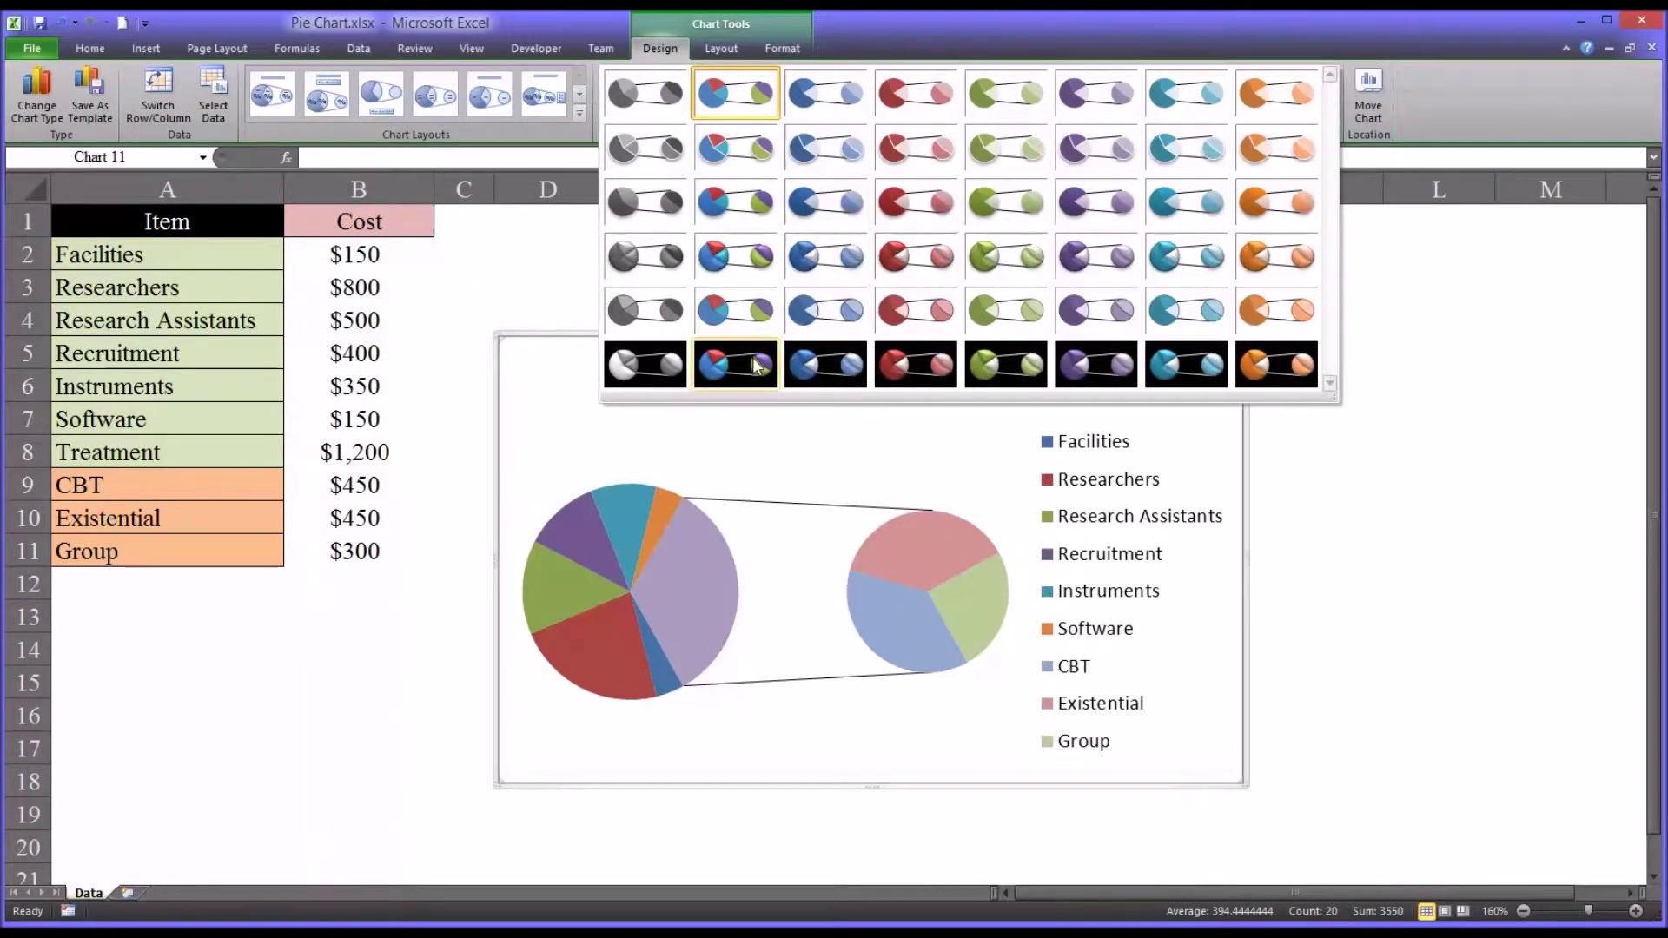
left_click(736, 362)
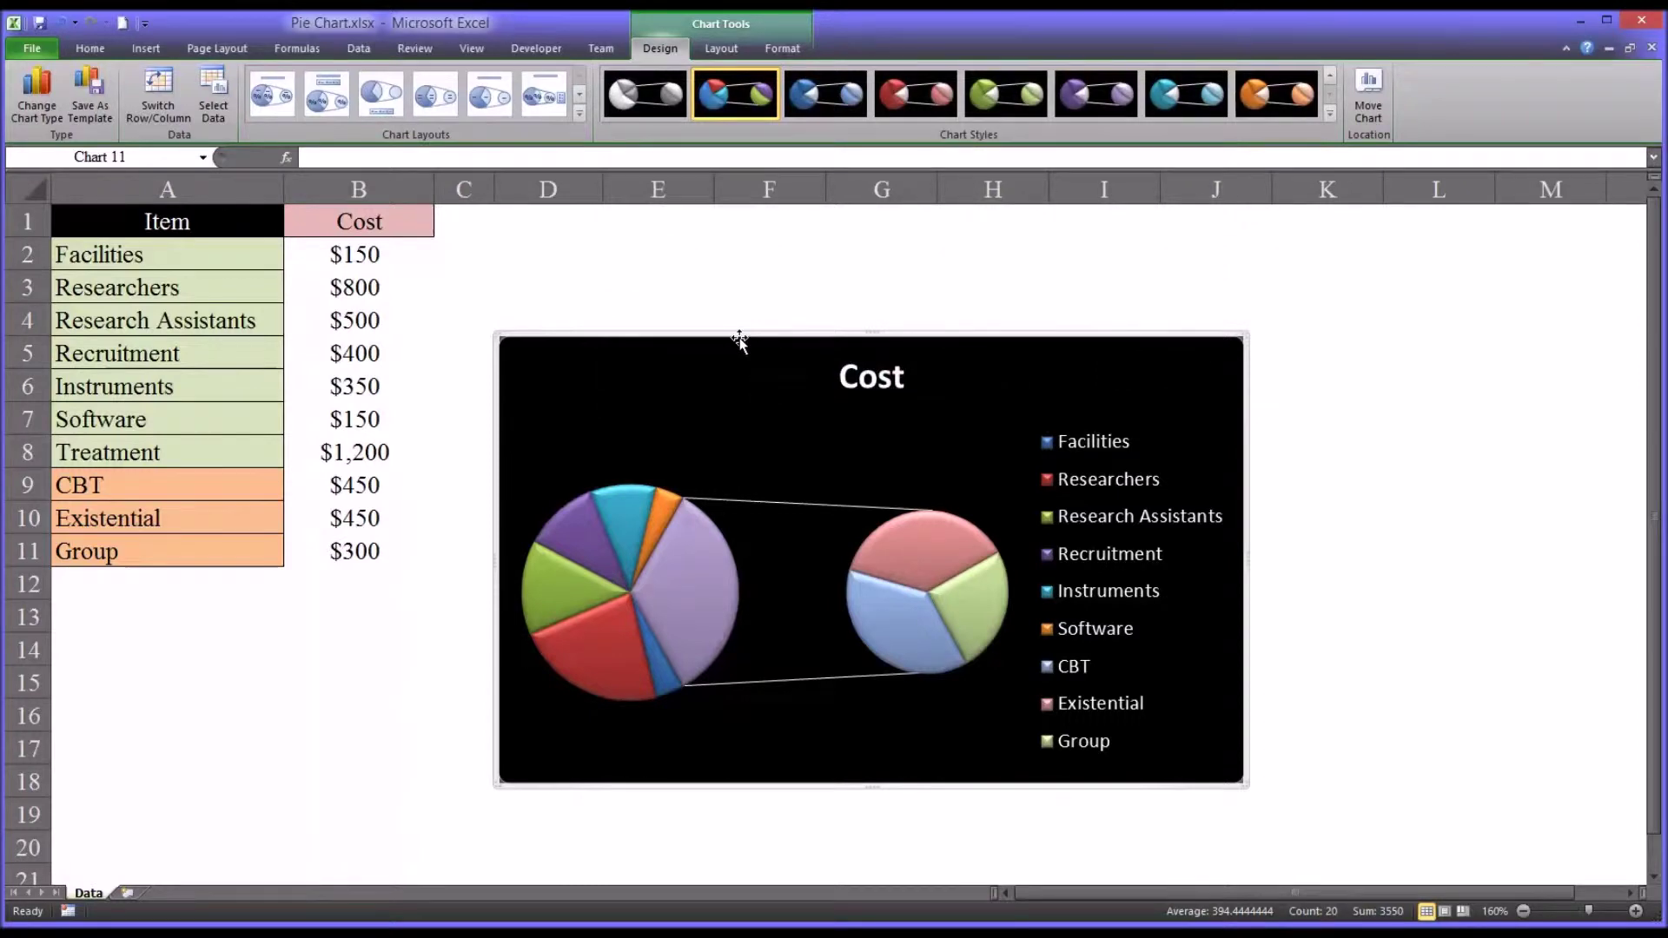
left_click_drag(740, 339, 742, 312)
left_click(266, 101)
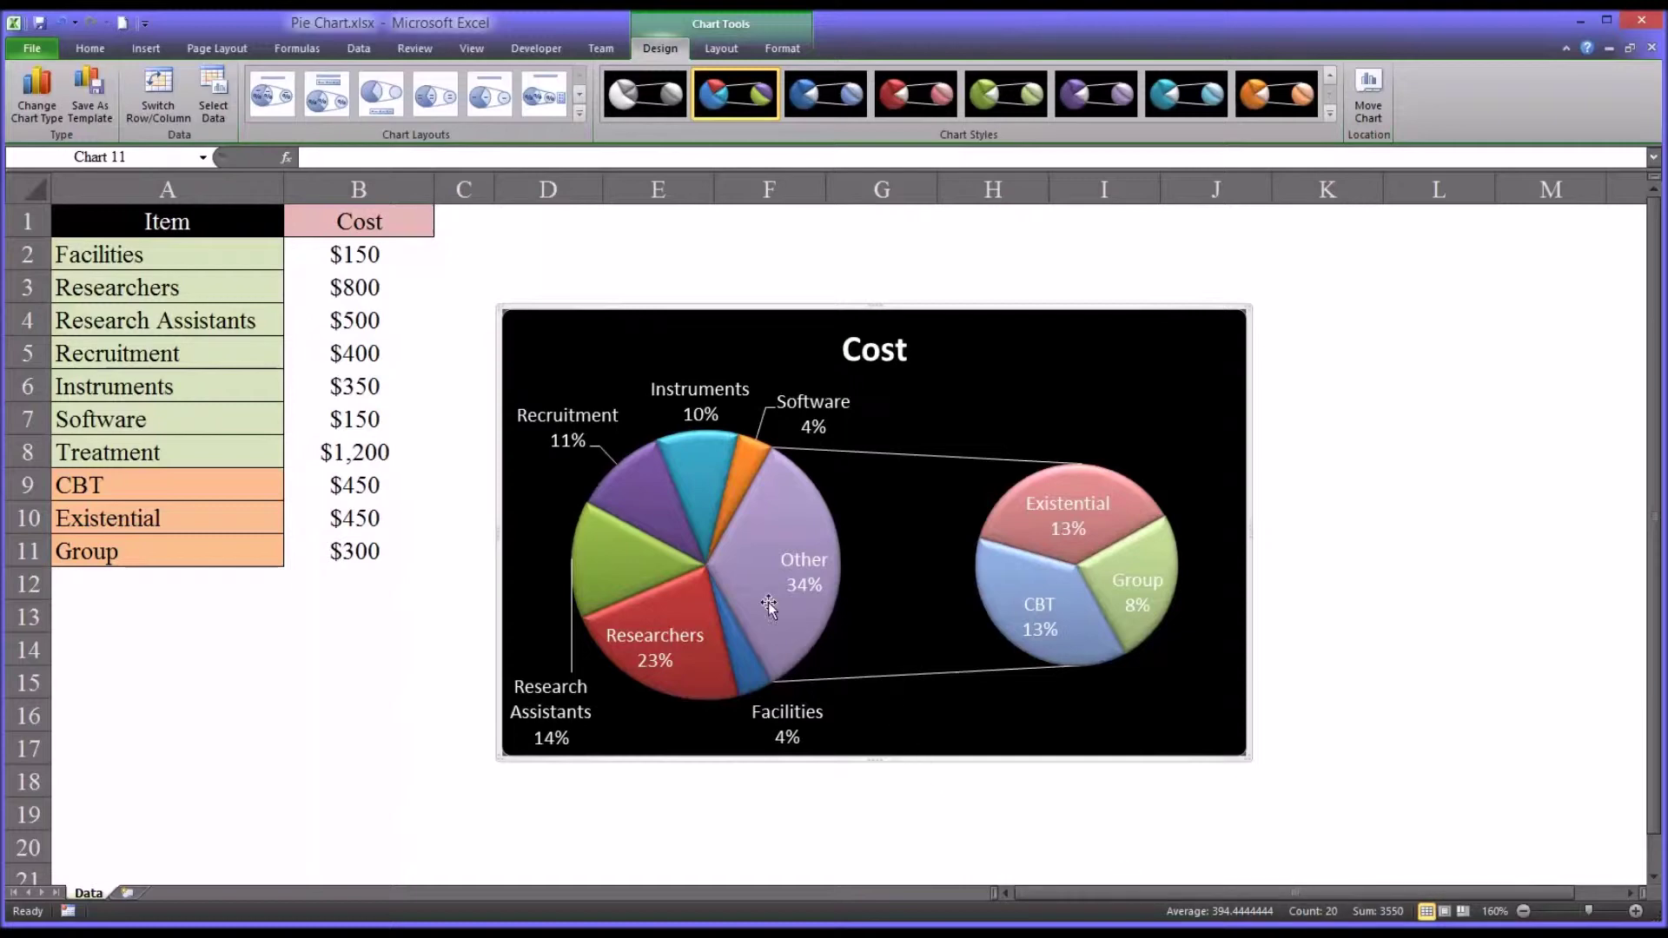
mouse_move(761, 568)
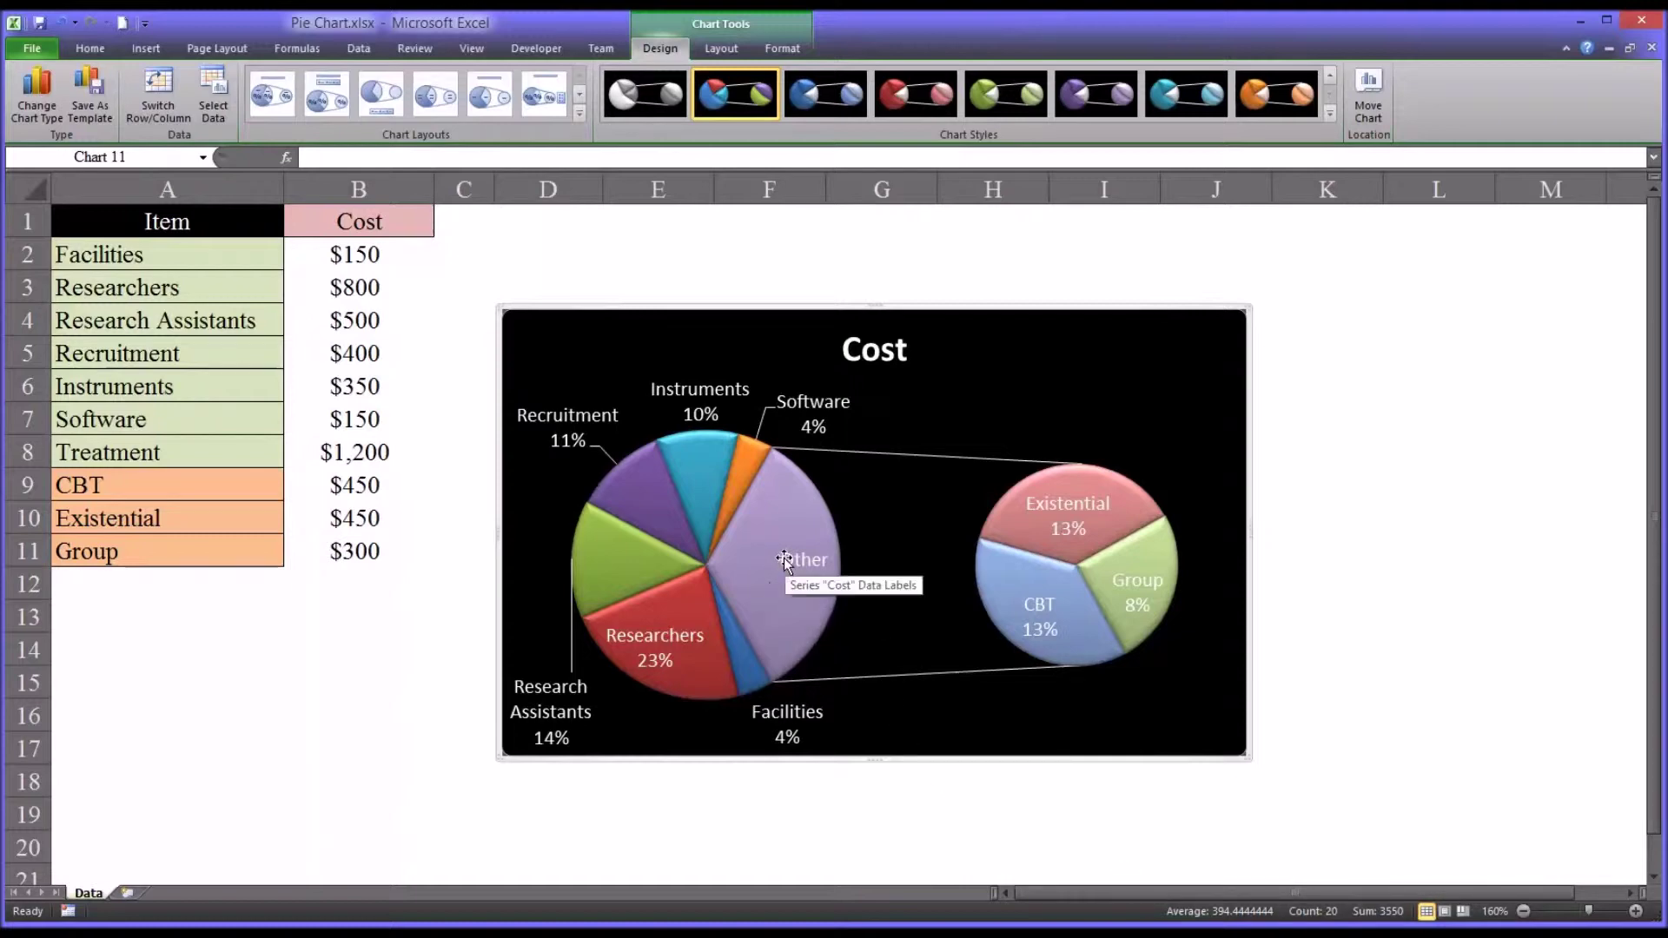
Change the Other 34% data label text to Treatment and select the Treatment slice.
left_click(773, 561)
left_click(774, 561)
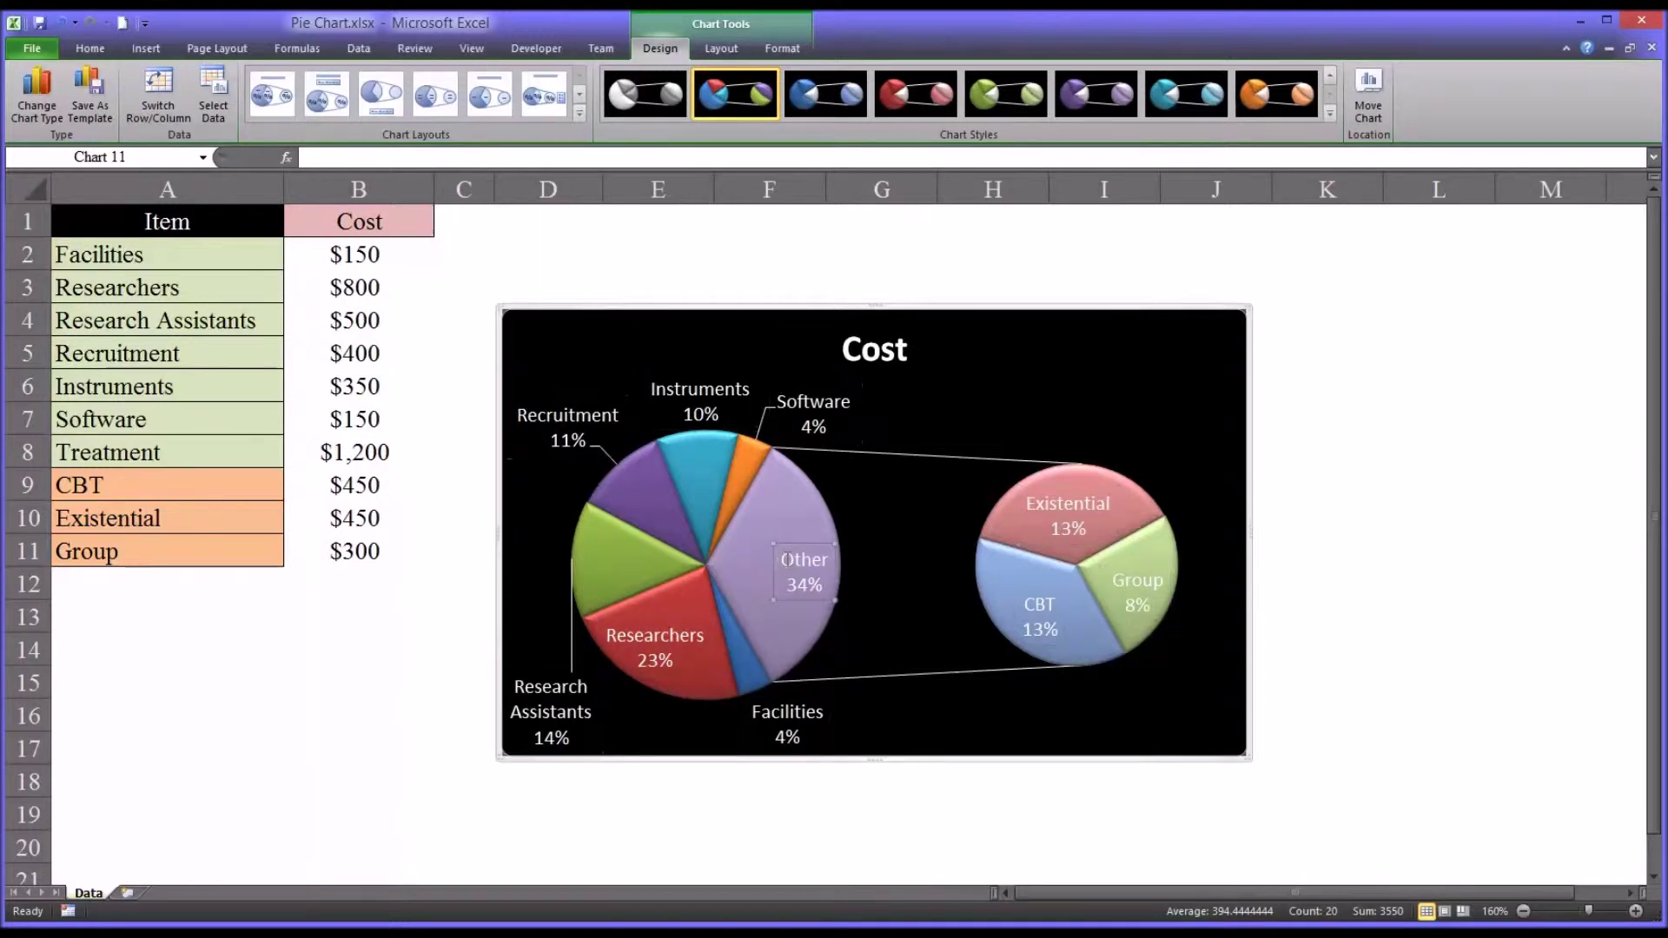
left_click_drag(780, 560, 825, 560)
type("Treatment")
left_click(760, 514)
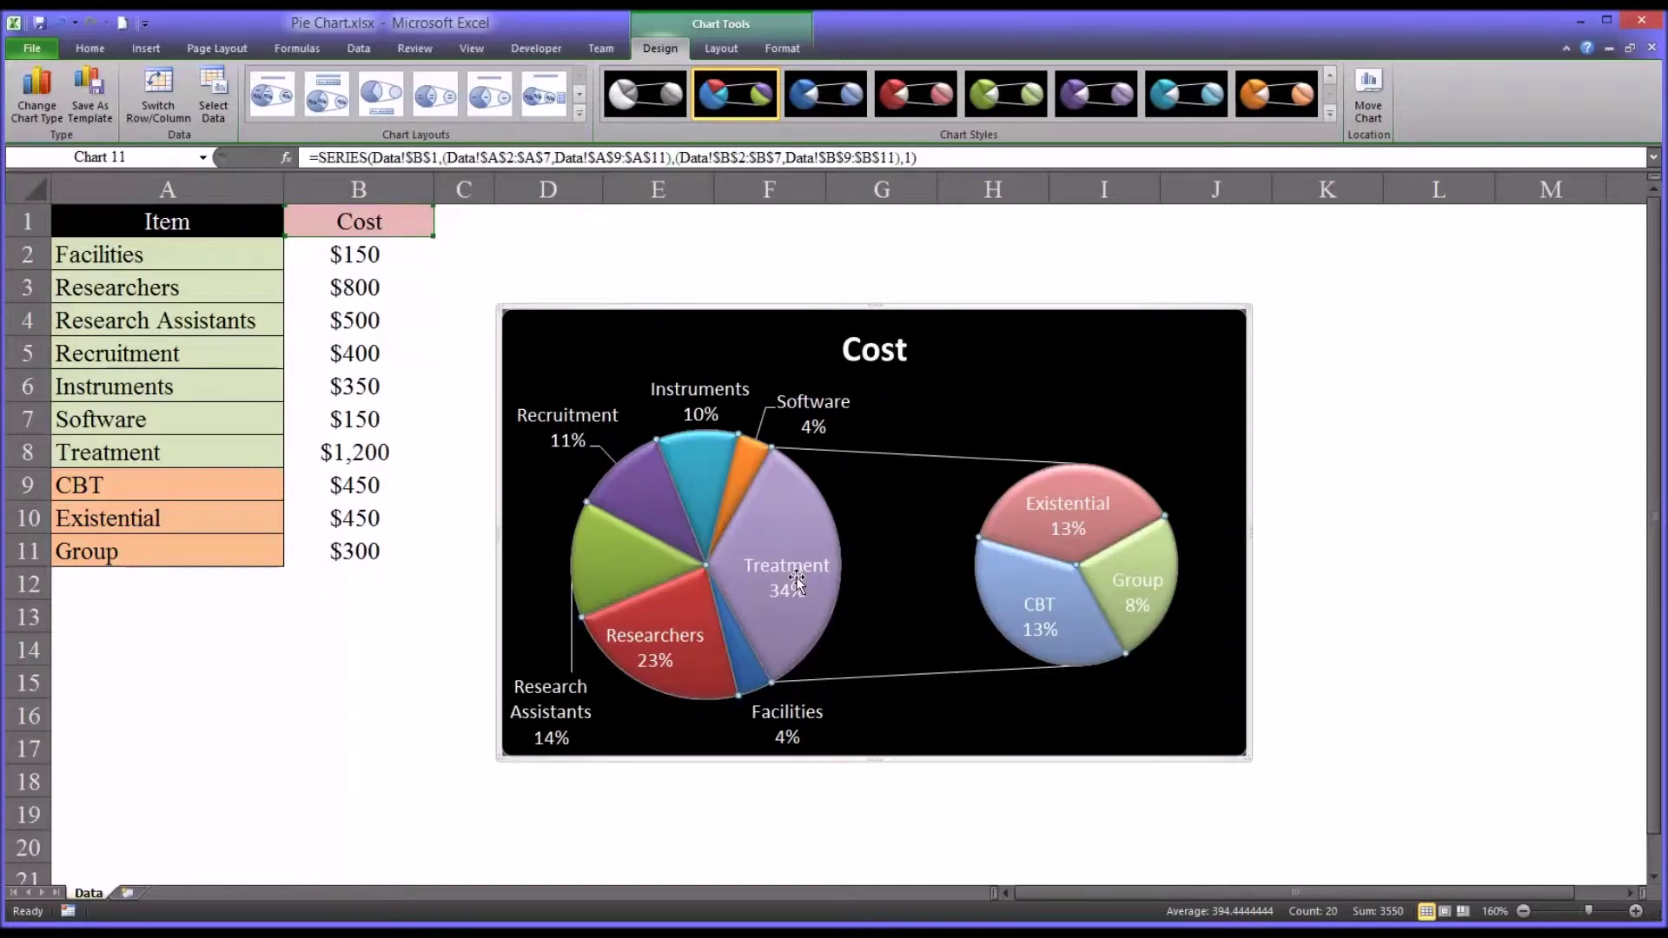
left_click(792, 527)
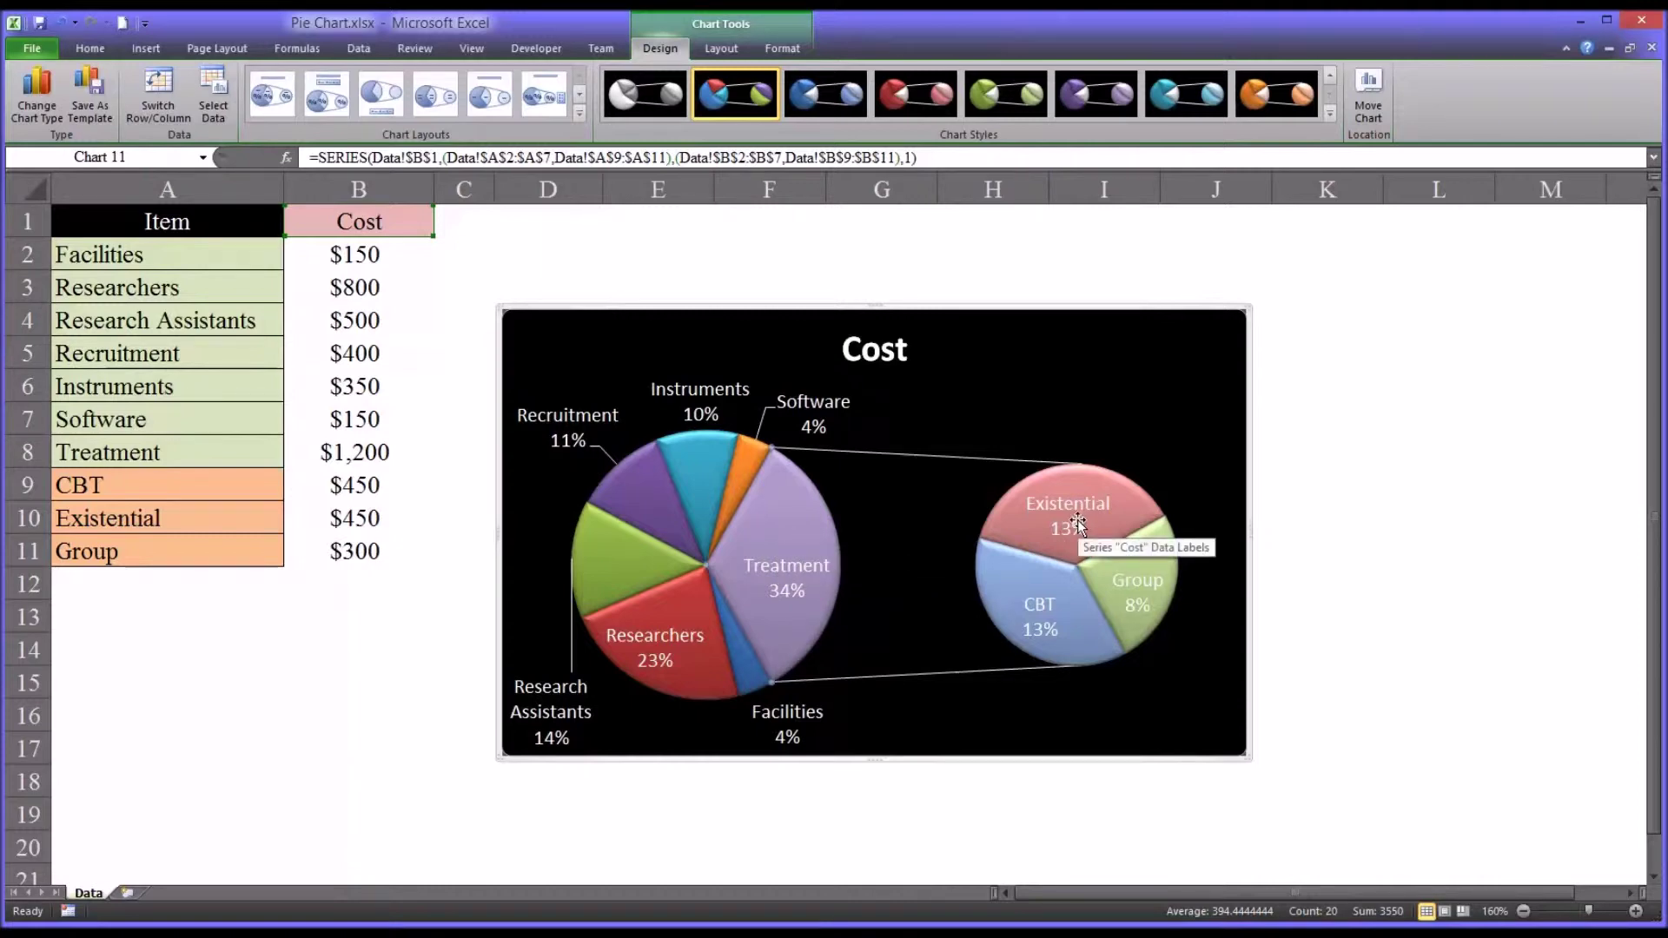
mouse_move(1044, 590)
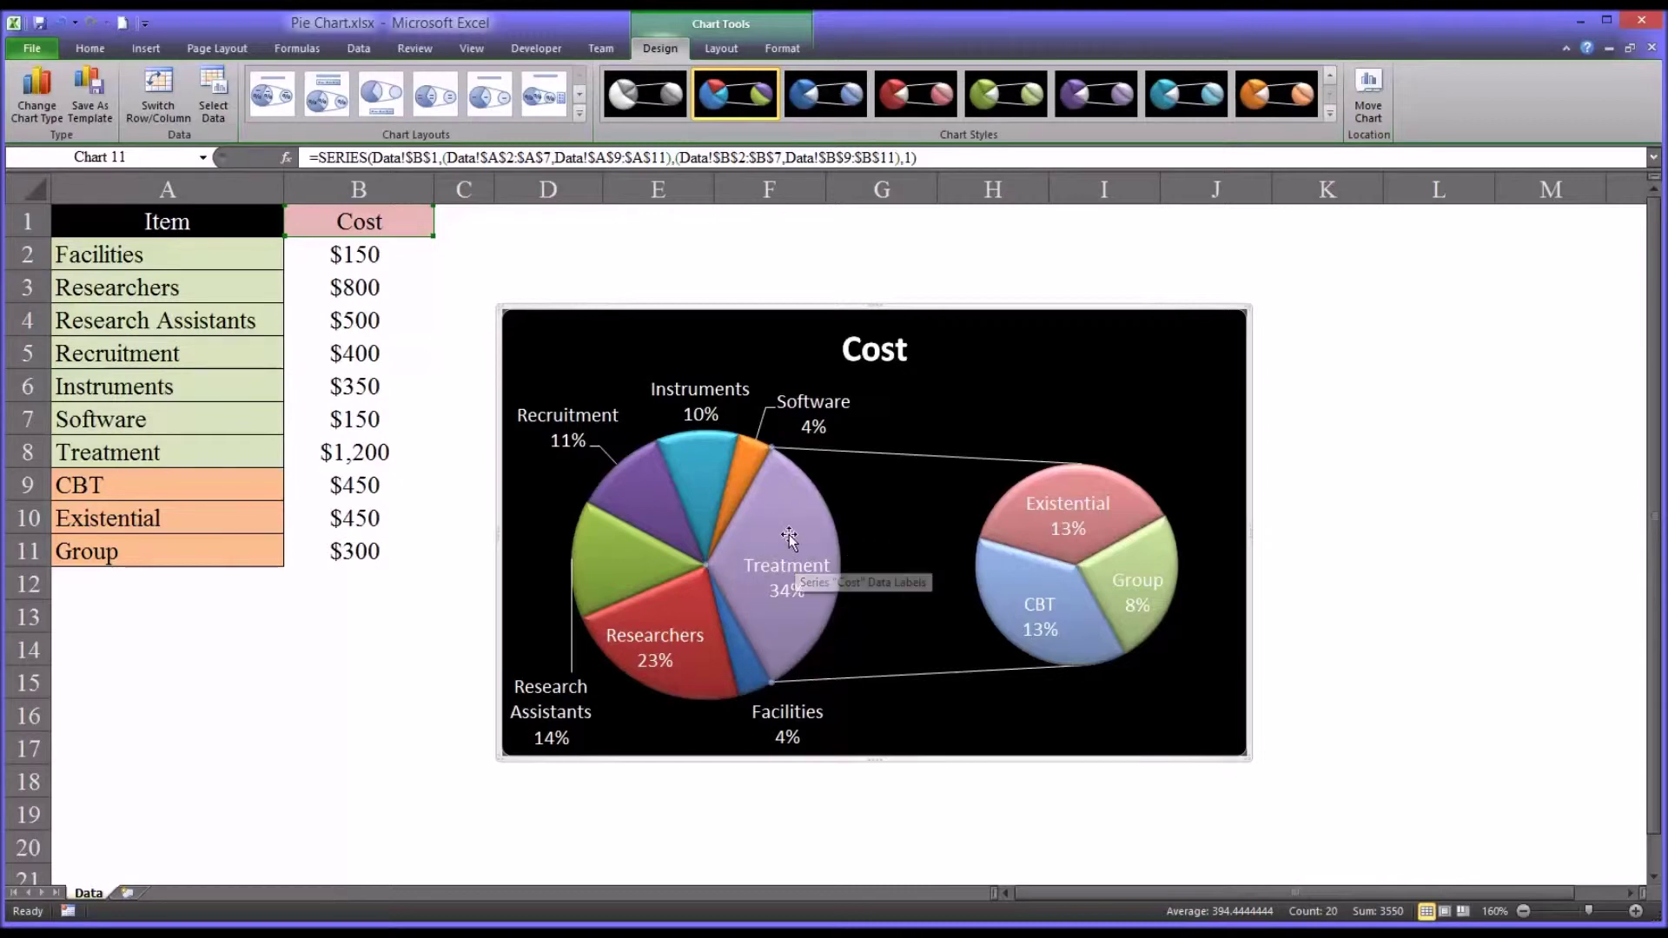
Open Format Data Point for the Treatment slice and move the dialog clear of the chart.
right_click(781, 506)
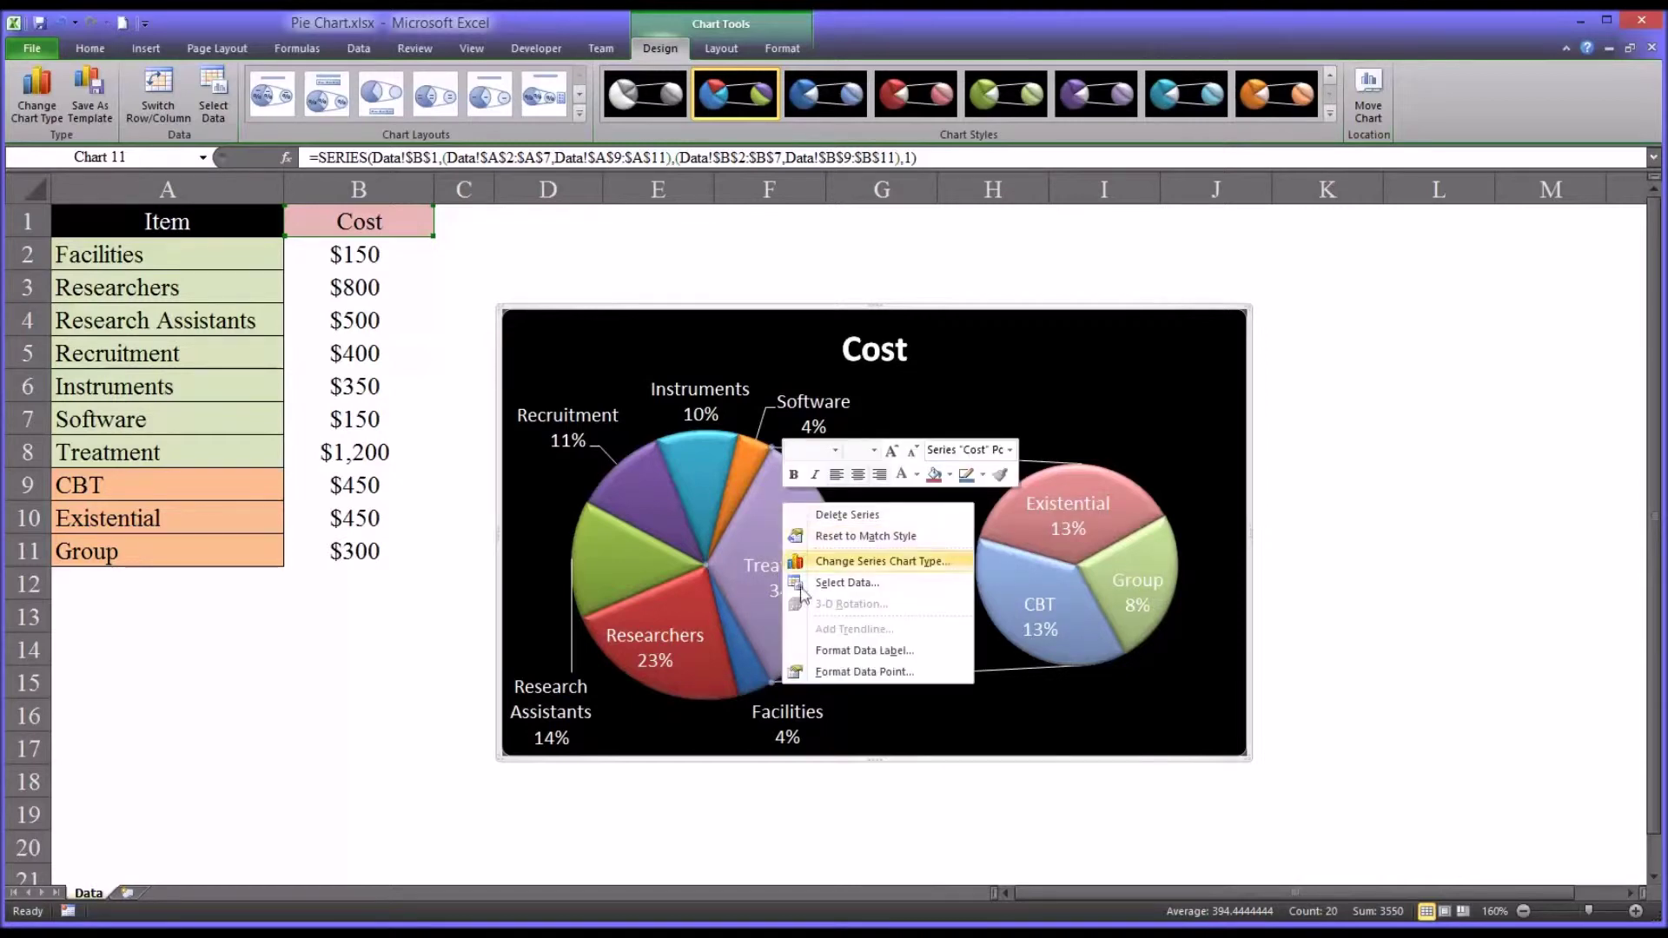
left_click(897, 673)
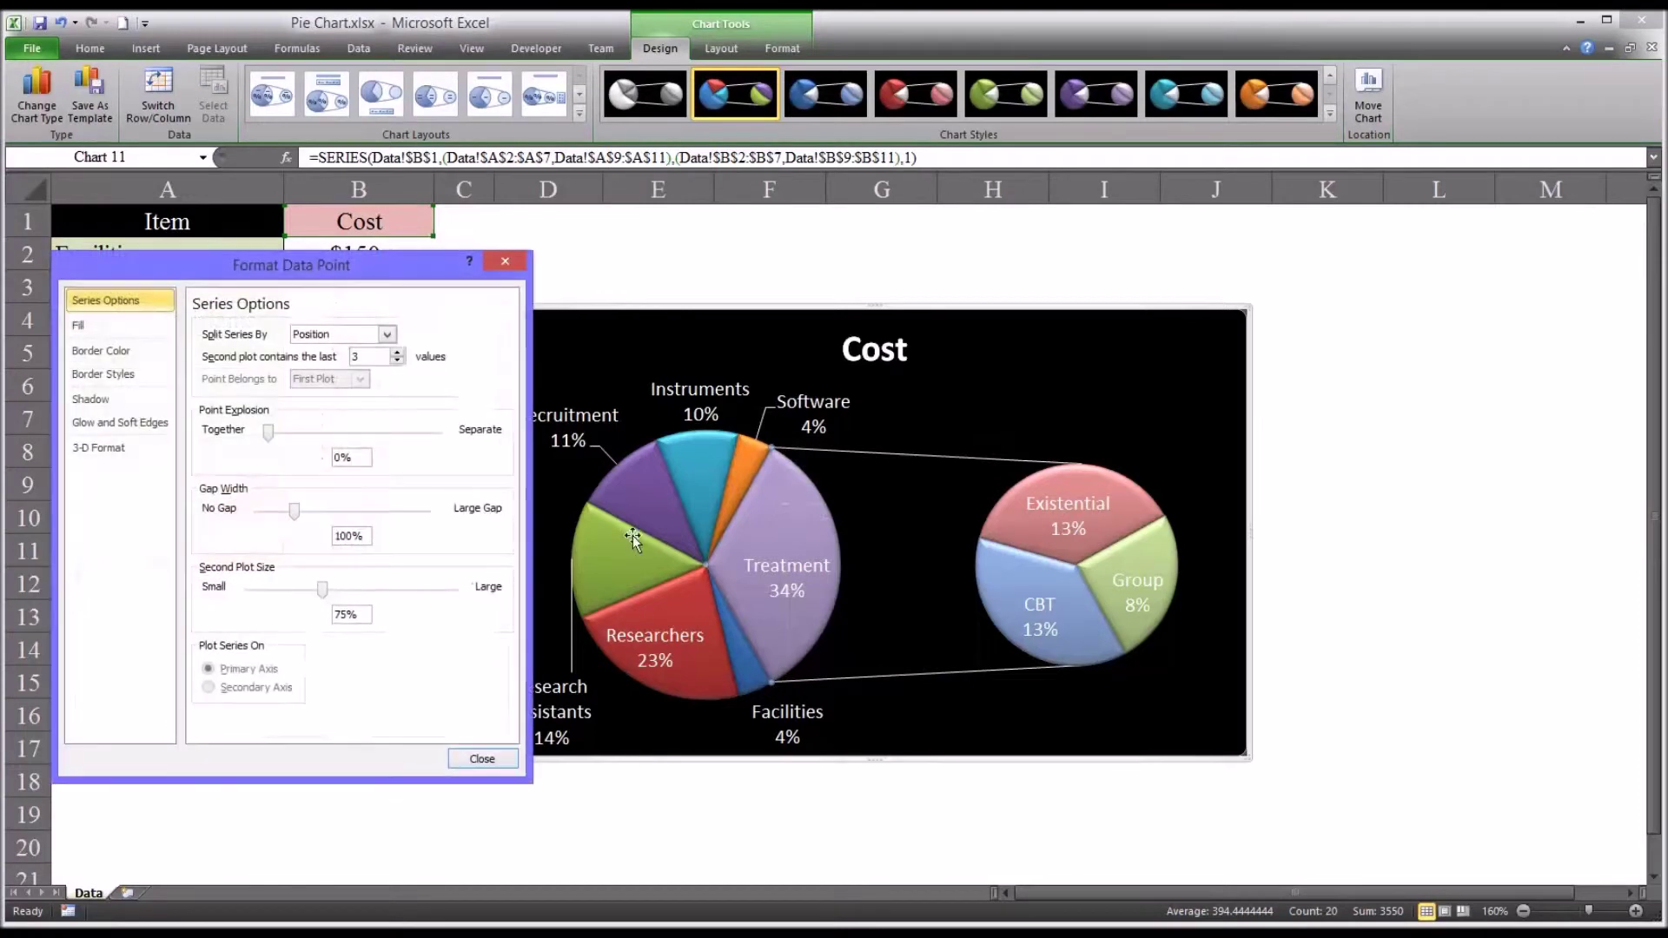
left_click_drag(408, 278, 550, 303)
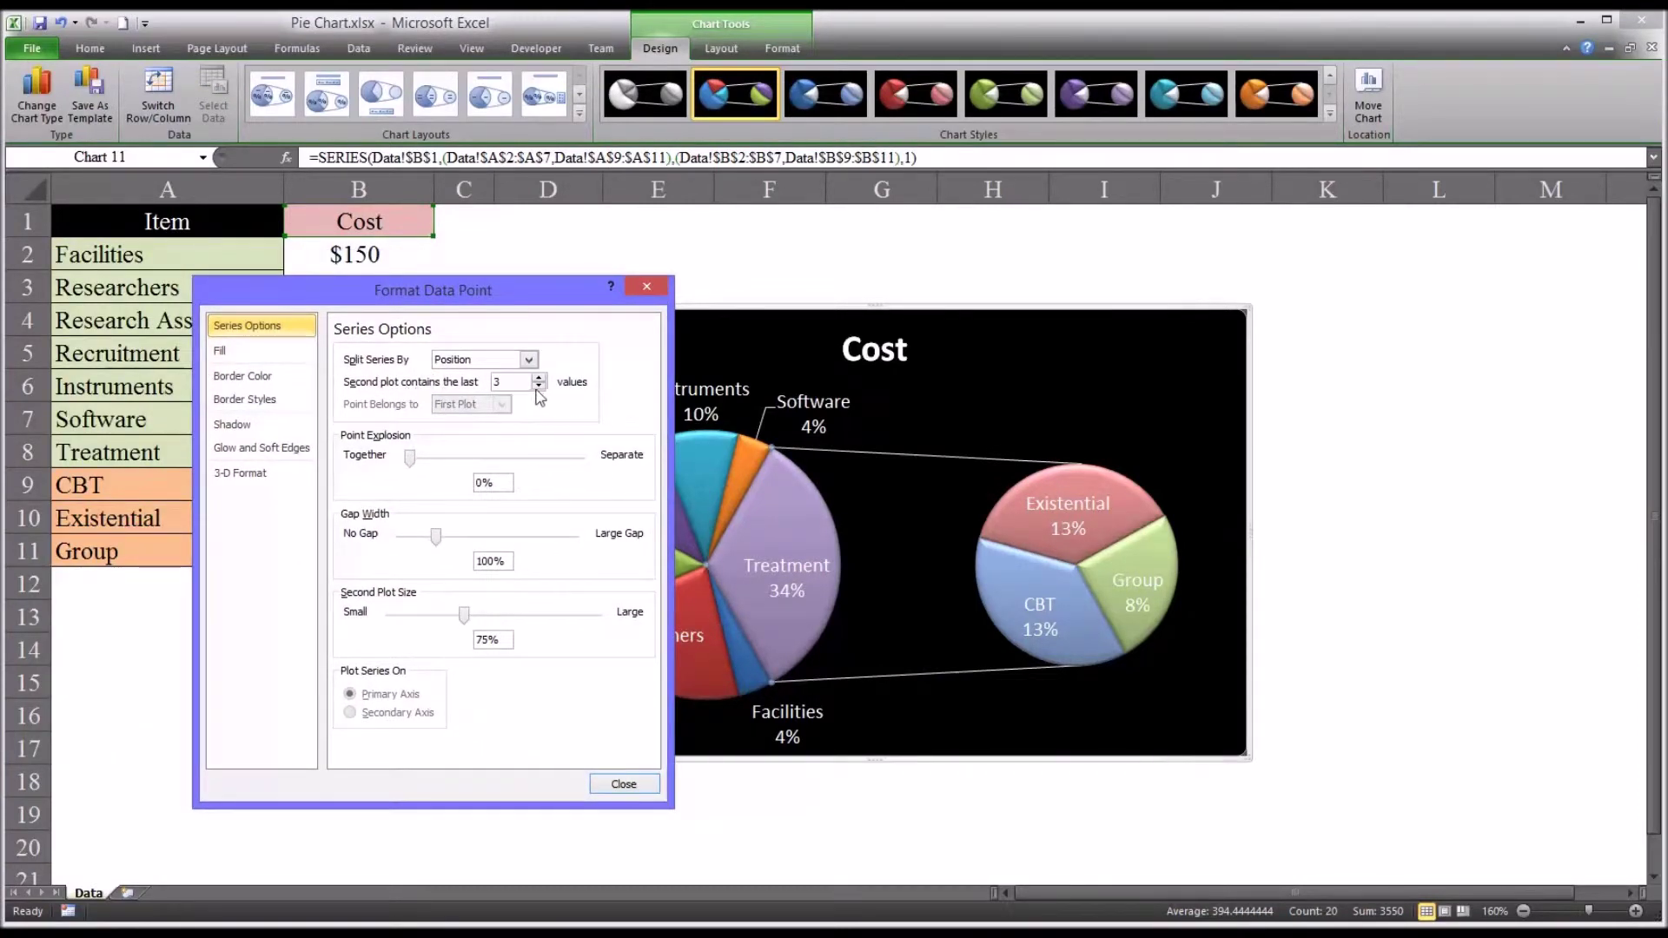
left_click_drag(524, 298, 421, 313)
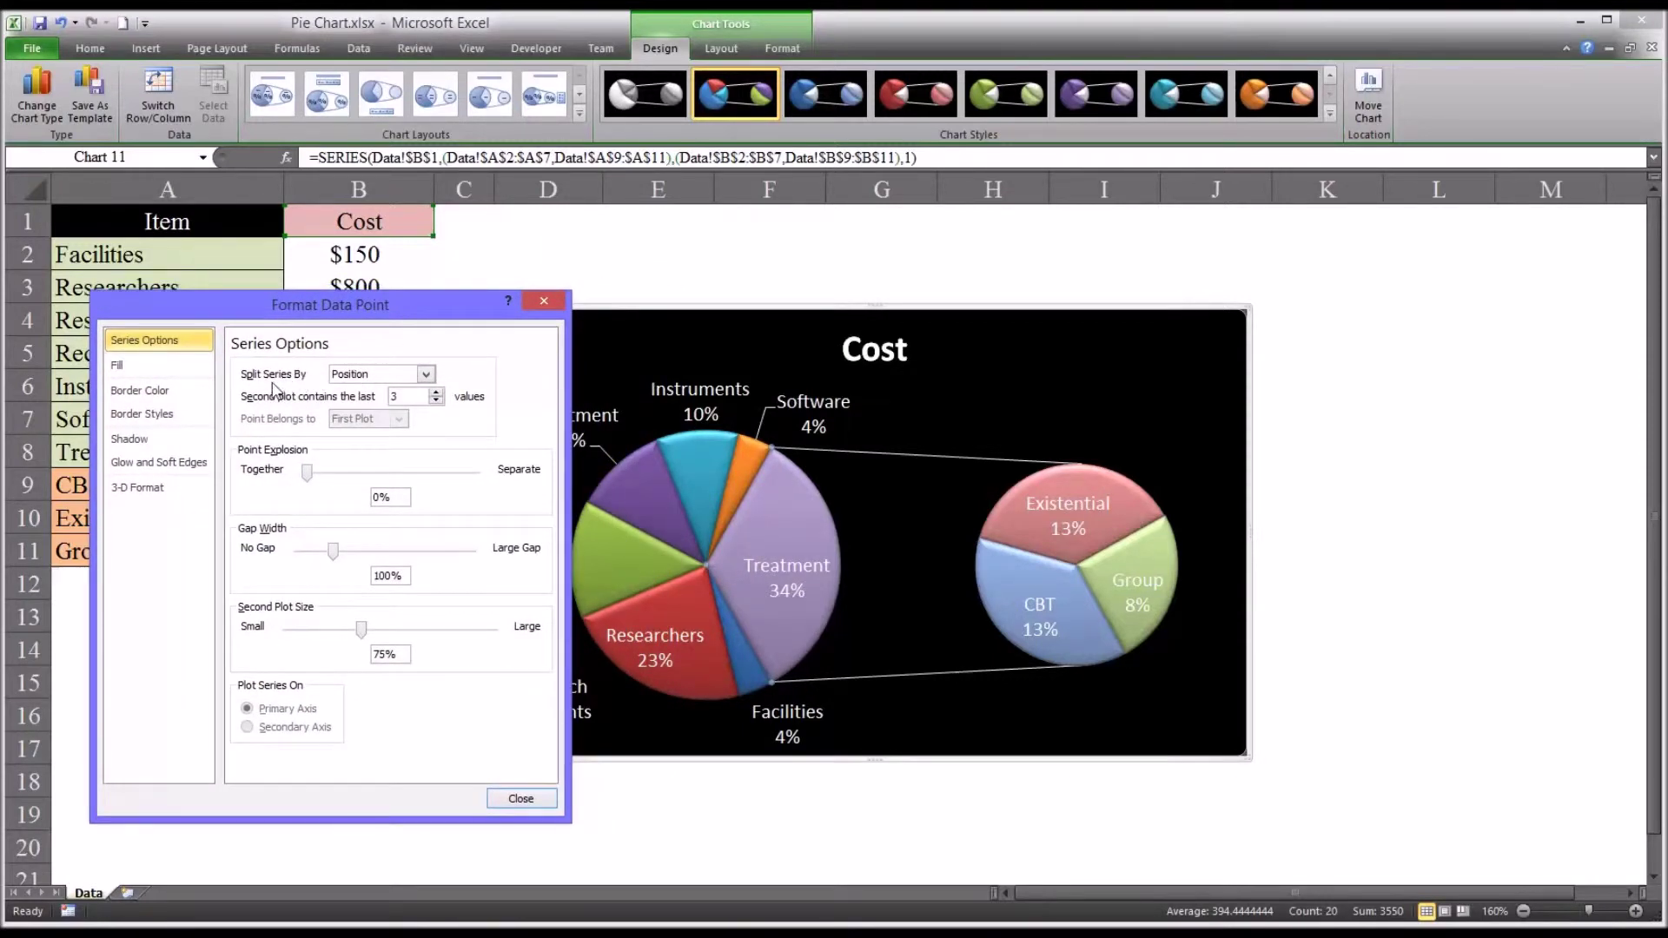
Keep the series split by Position and raise the second plot to the last 4 values.
left_click(425, 374)
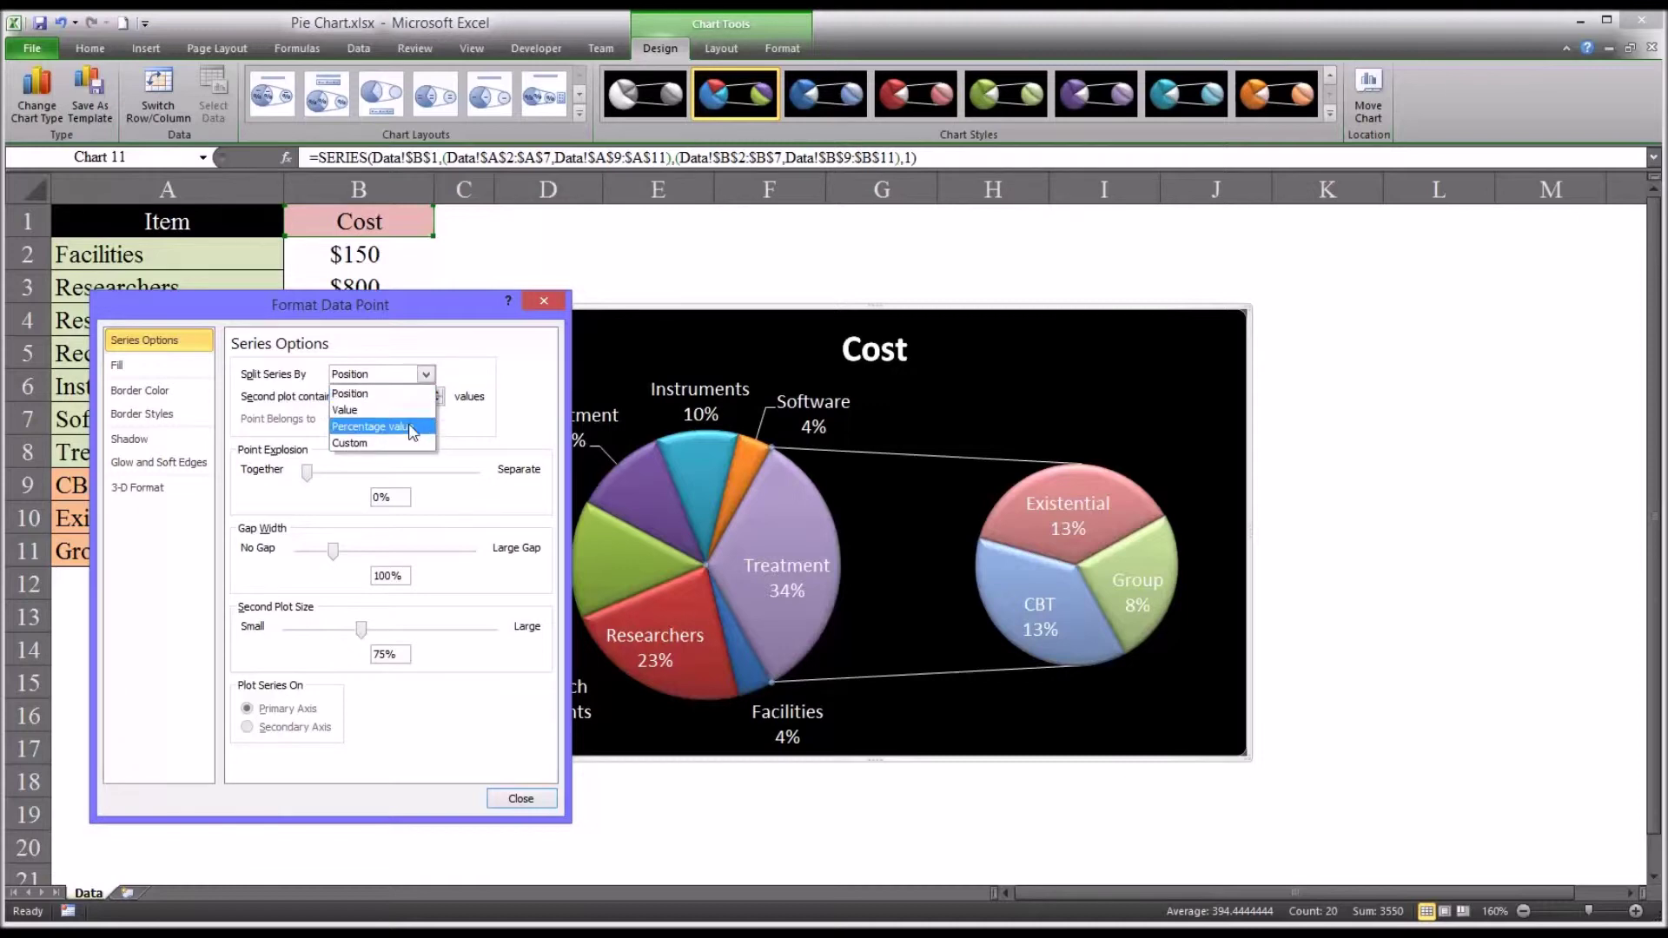
left_click(464, 346)
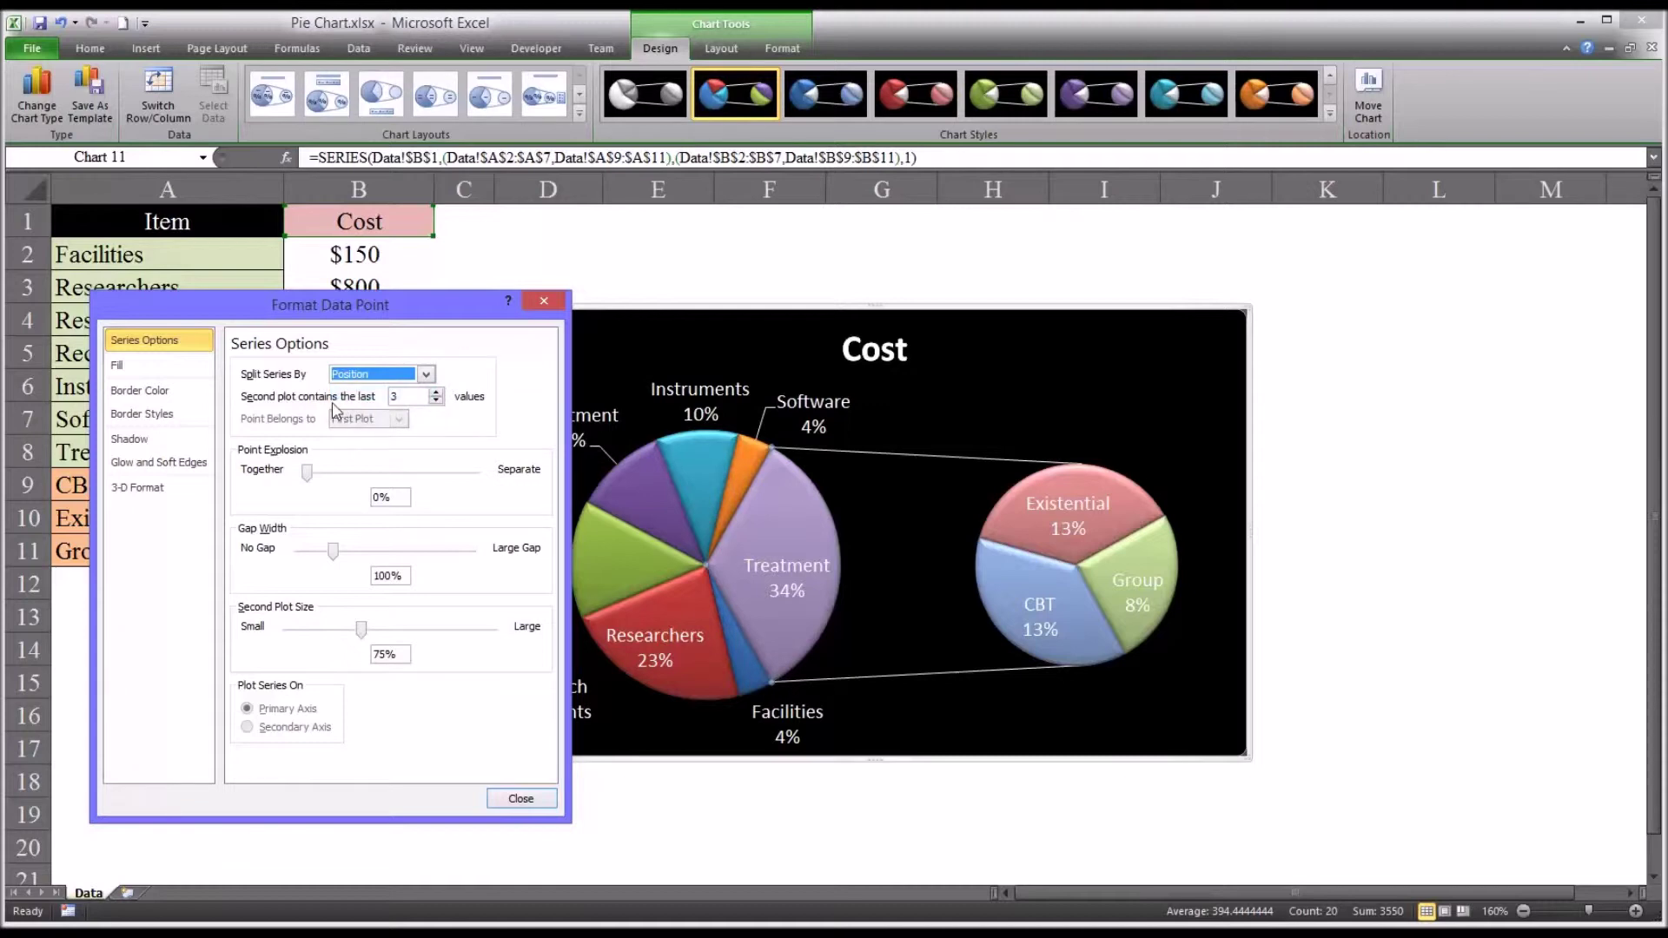
mouse_move(368, 314)
left_mouse_down()
mouse_move(566, 296)
mouse_move(373, 316)
left_mouse_up()
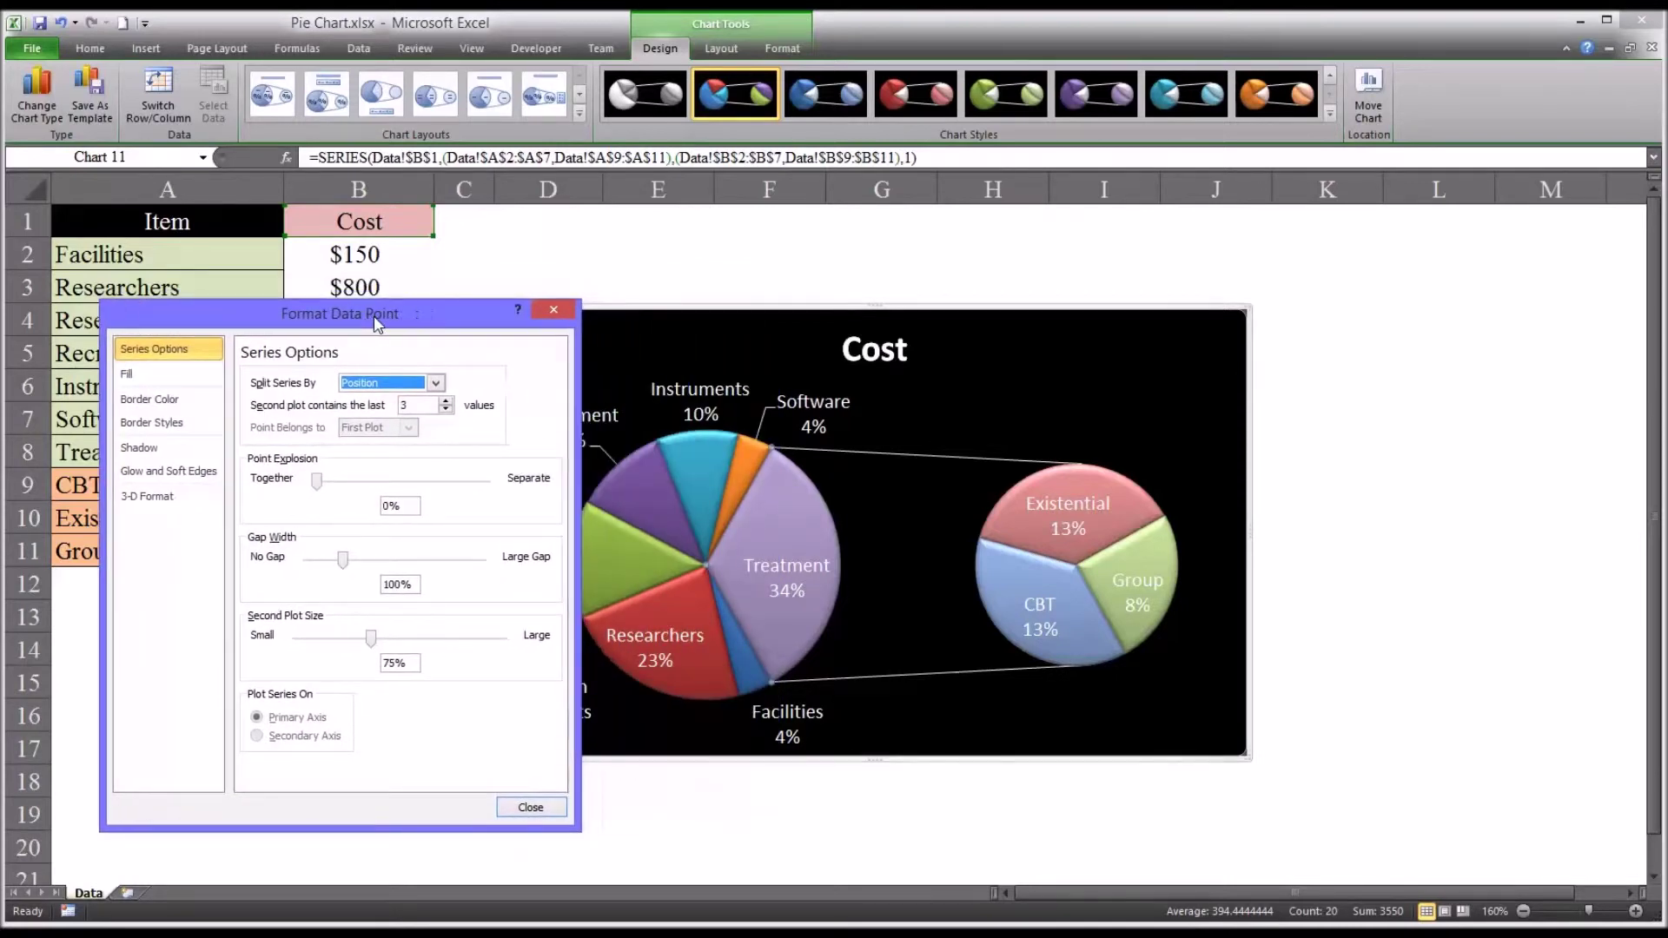
left_click(445, 402)
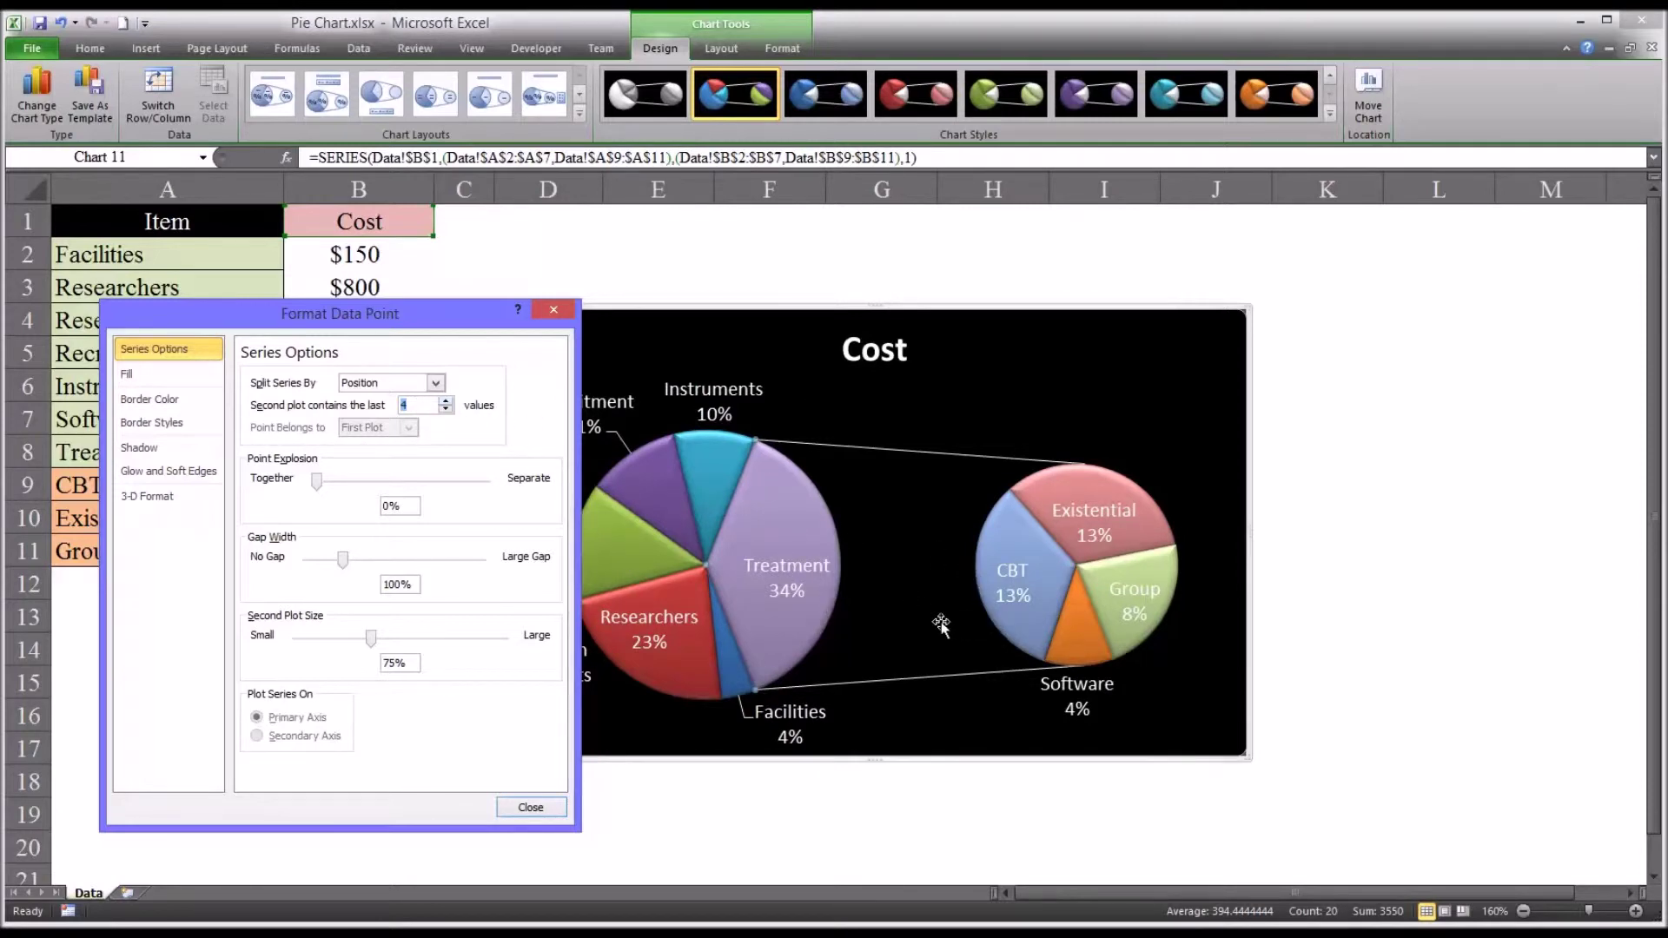
Step the second plot's value count up to 7, then back down to 3, leaving CBT, Existential and Group.
left_click(447, 402)
left_click(447, 402)
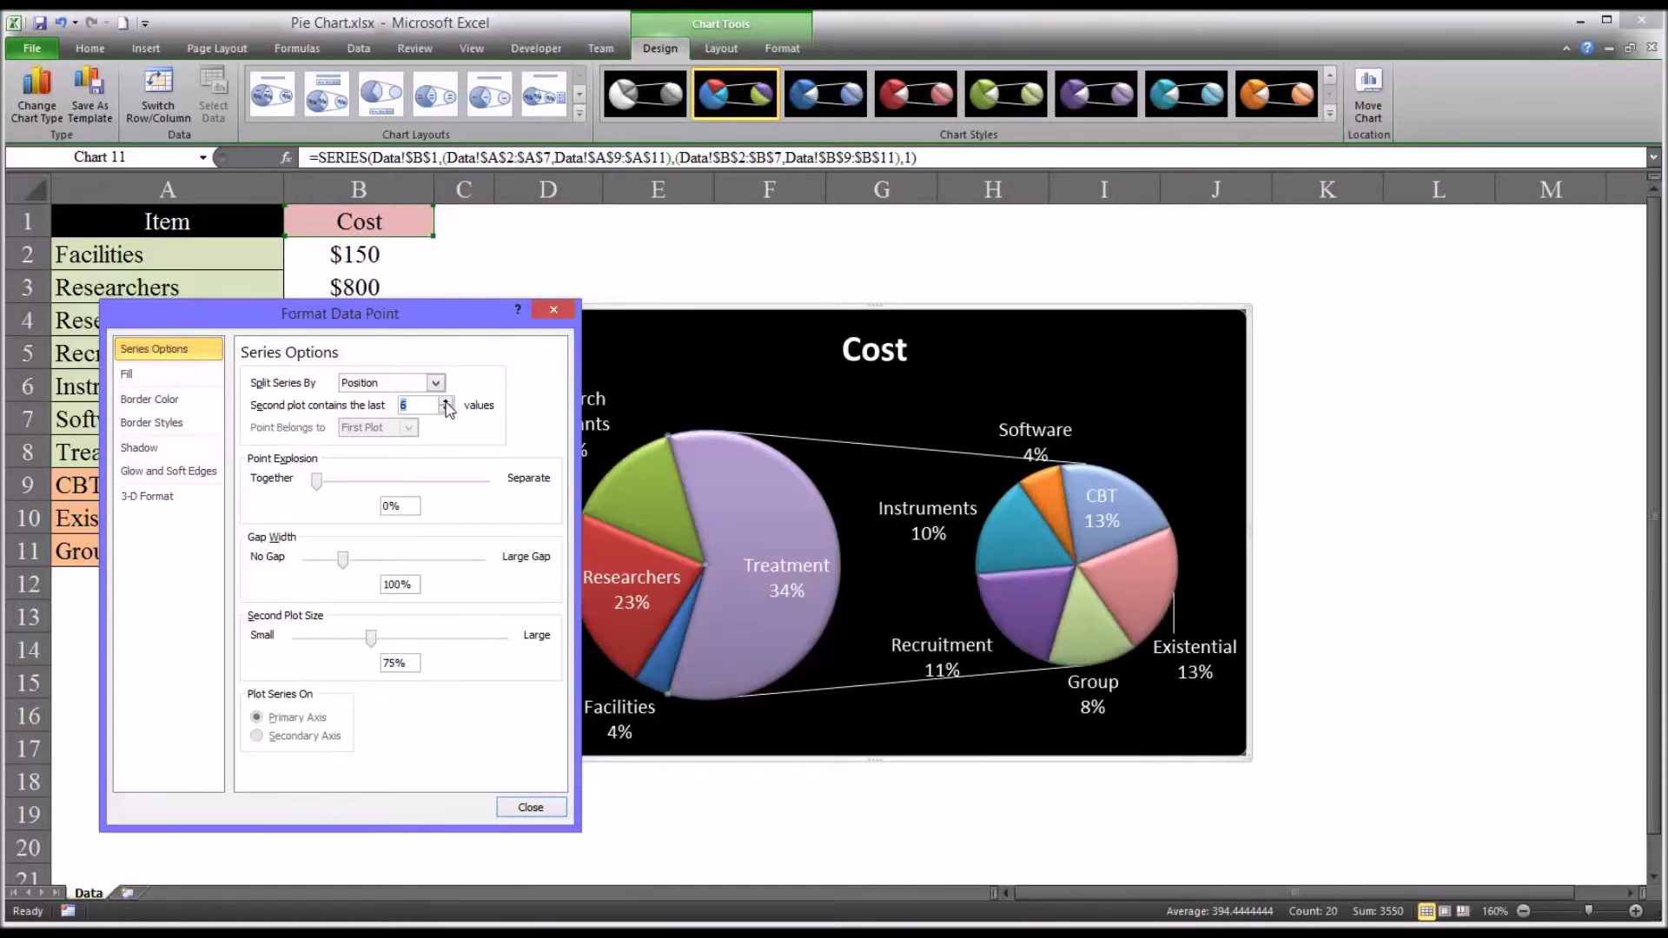
left_click(446, 402)
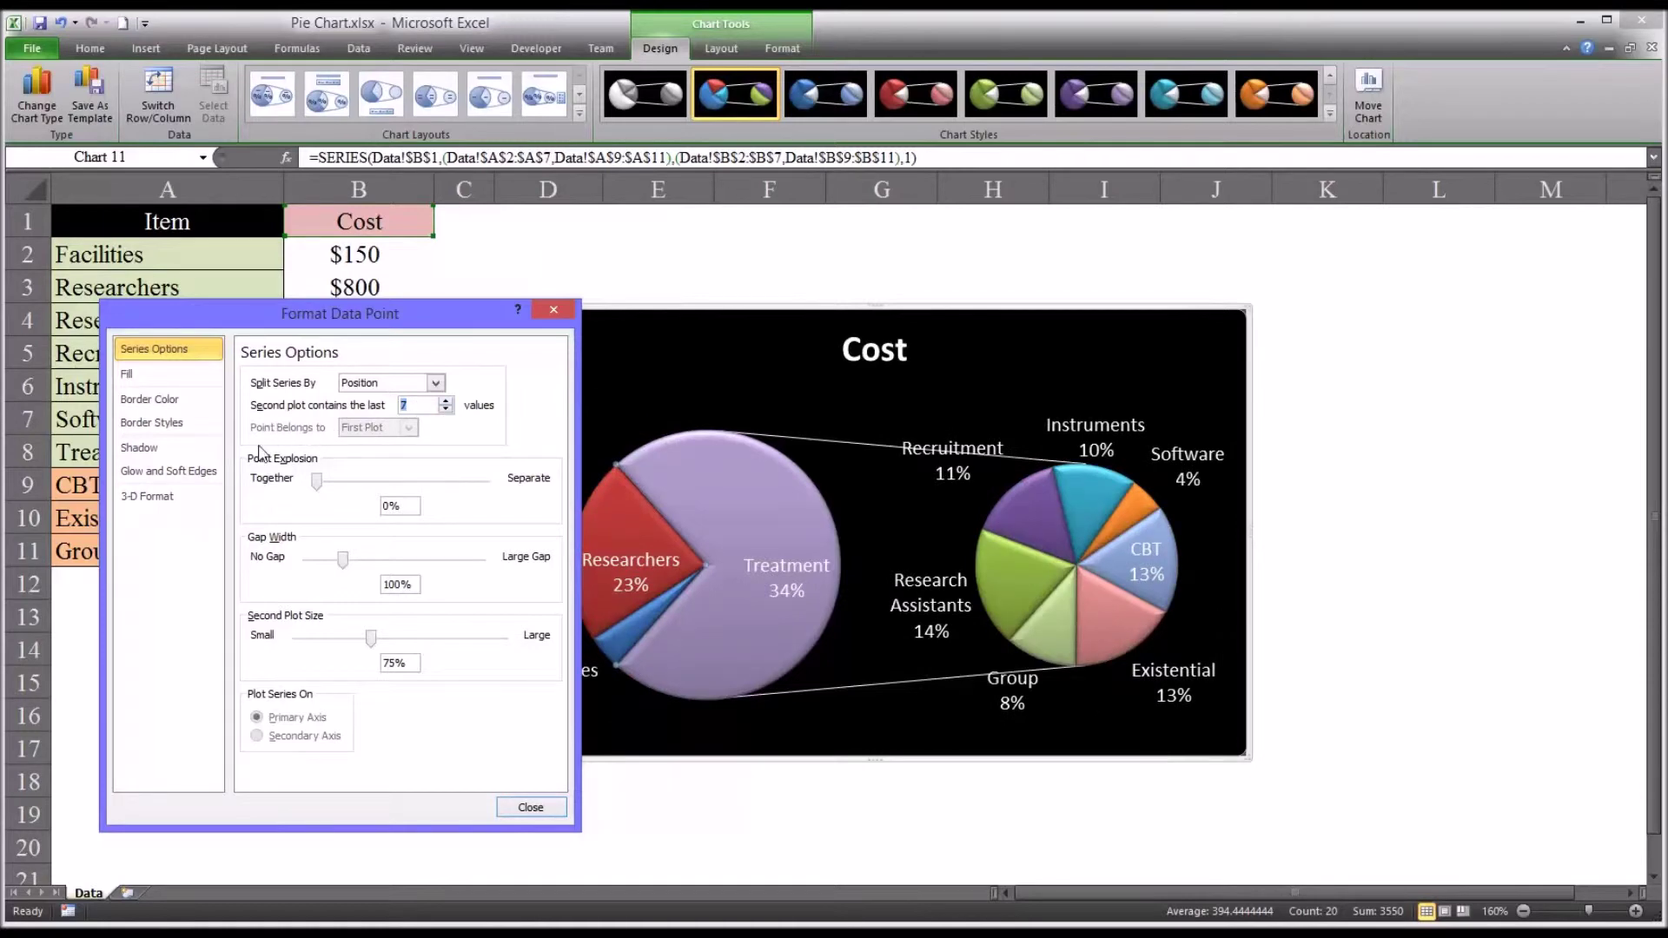
left_click(446, 410)
left_click(447, 410)
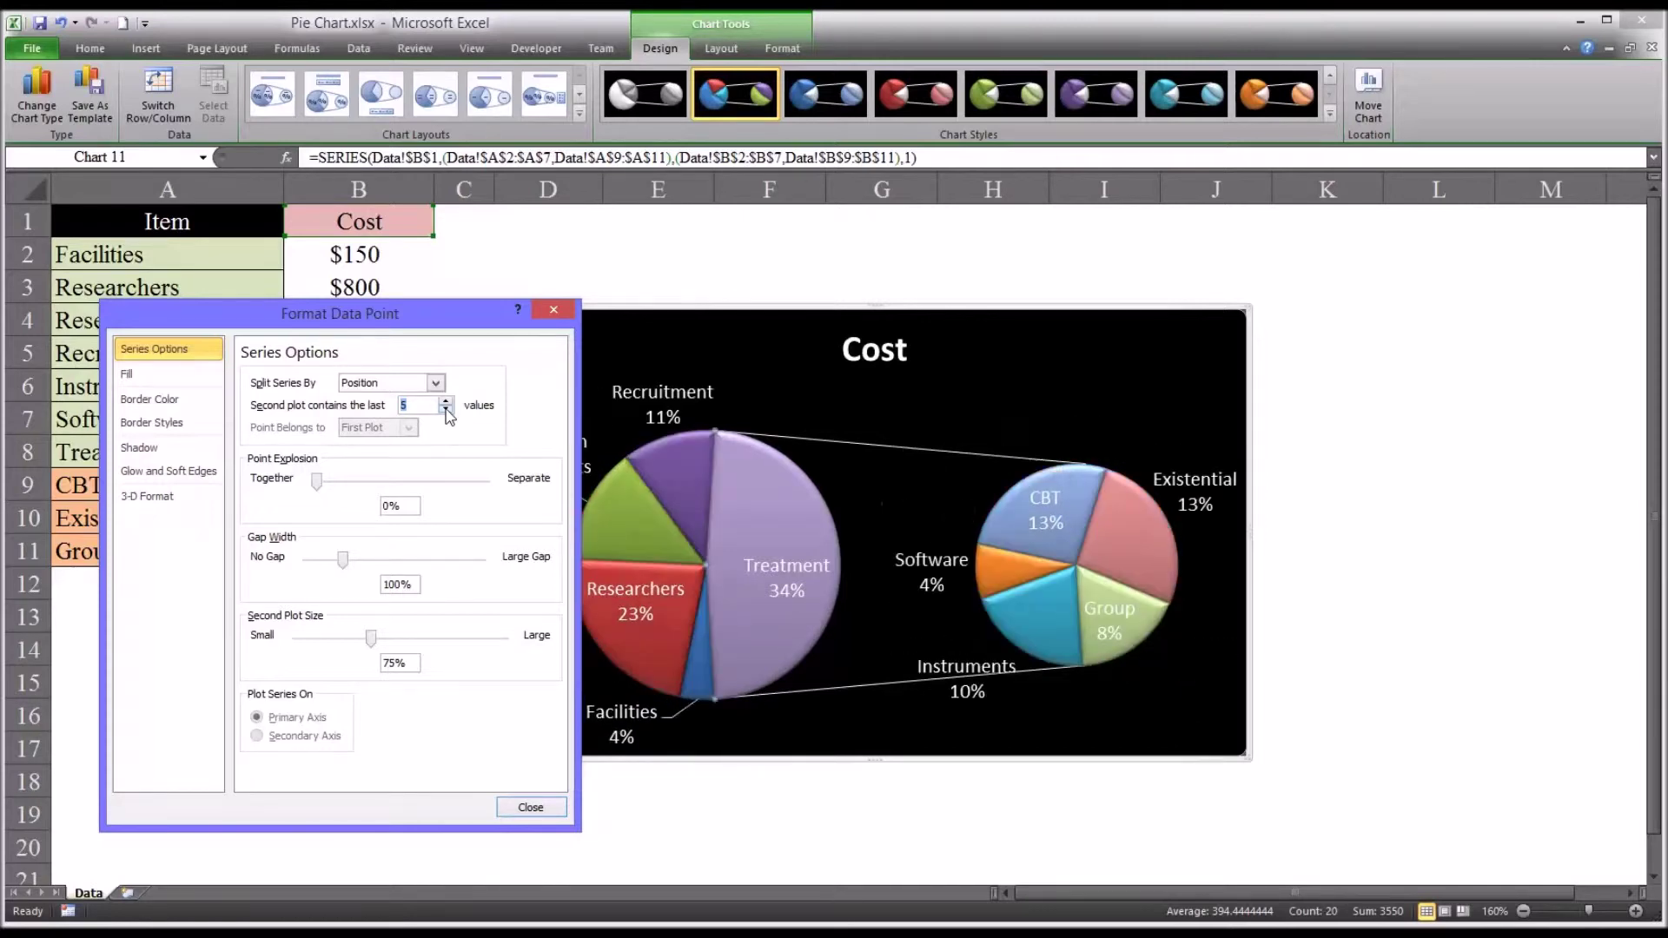
left_click(446, 410)
left_click(446, 410)
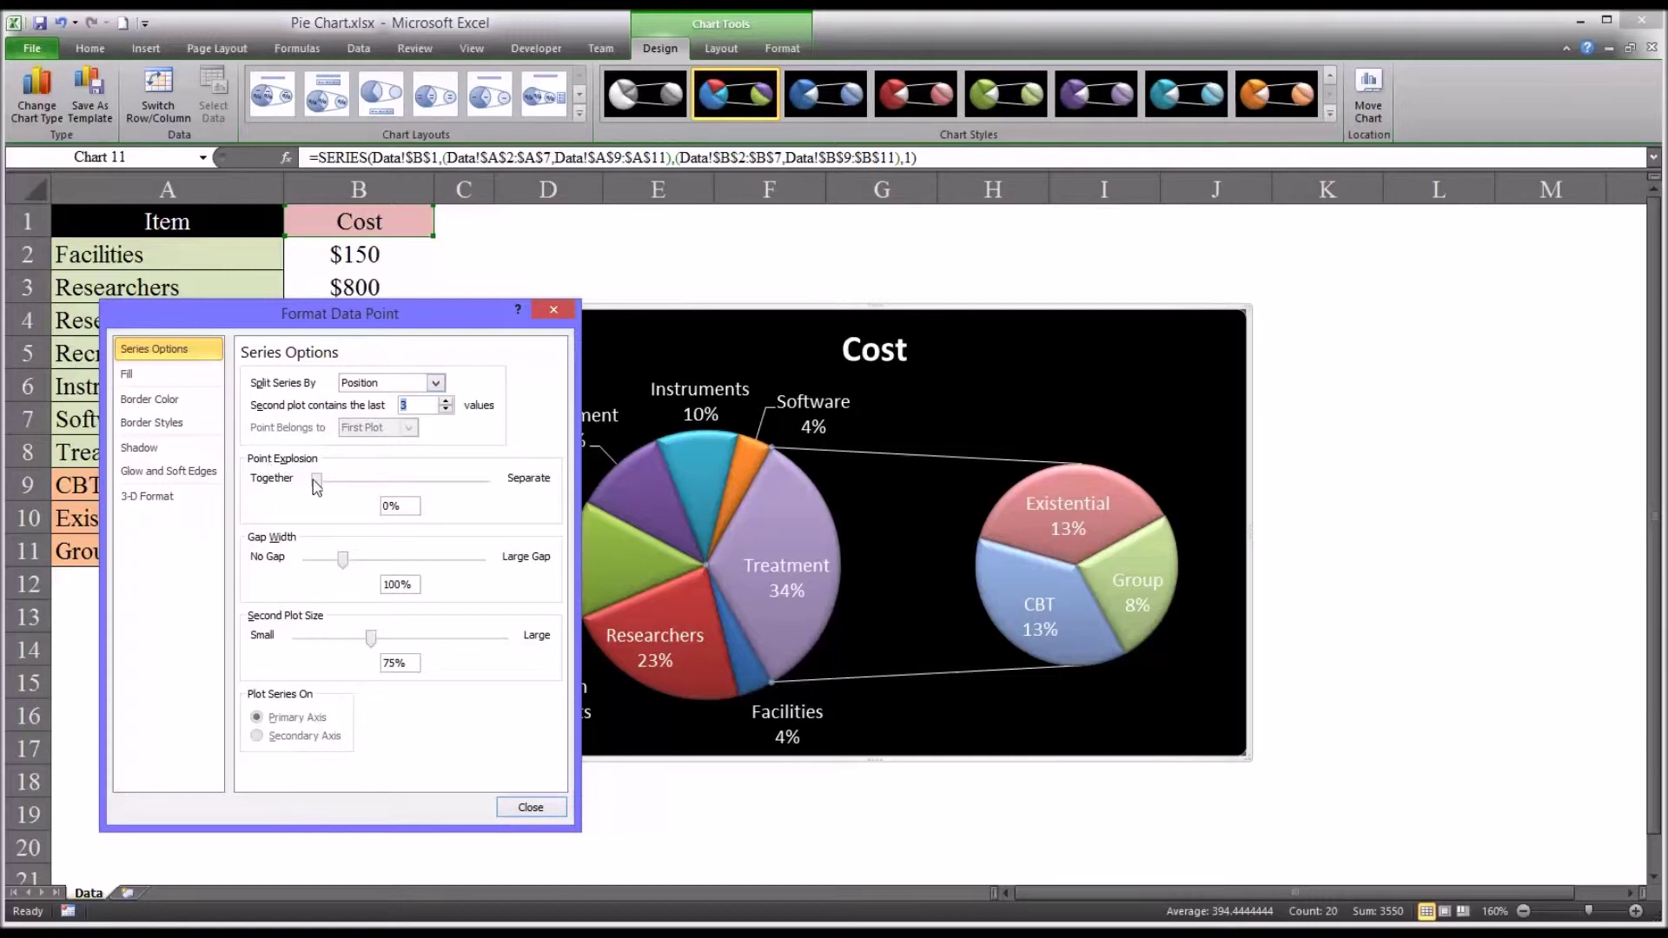
Set Point Explosion to 18%, Gap Width to 79% and Second Plot Size to 58%.
left_click_drag(317, 485, 335, 486)
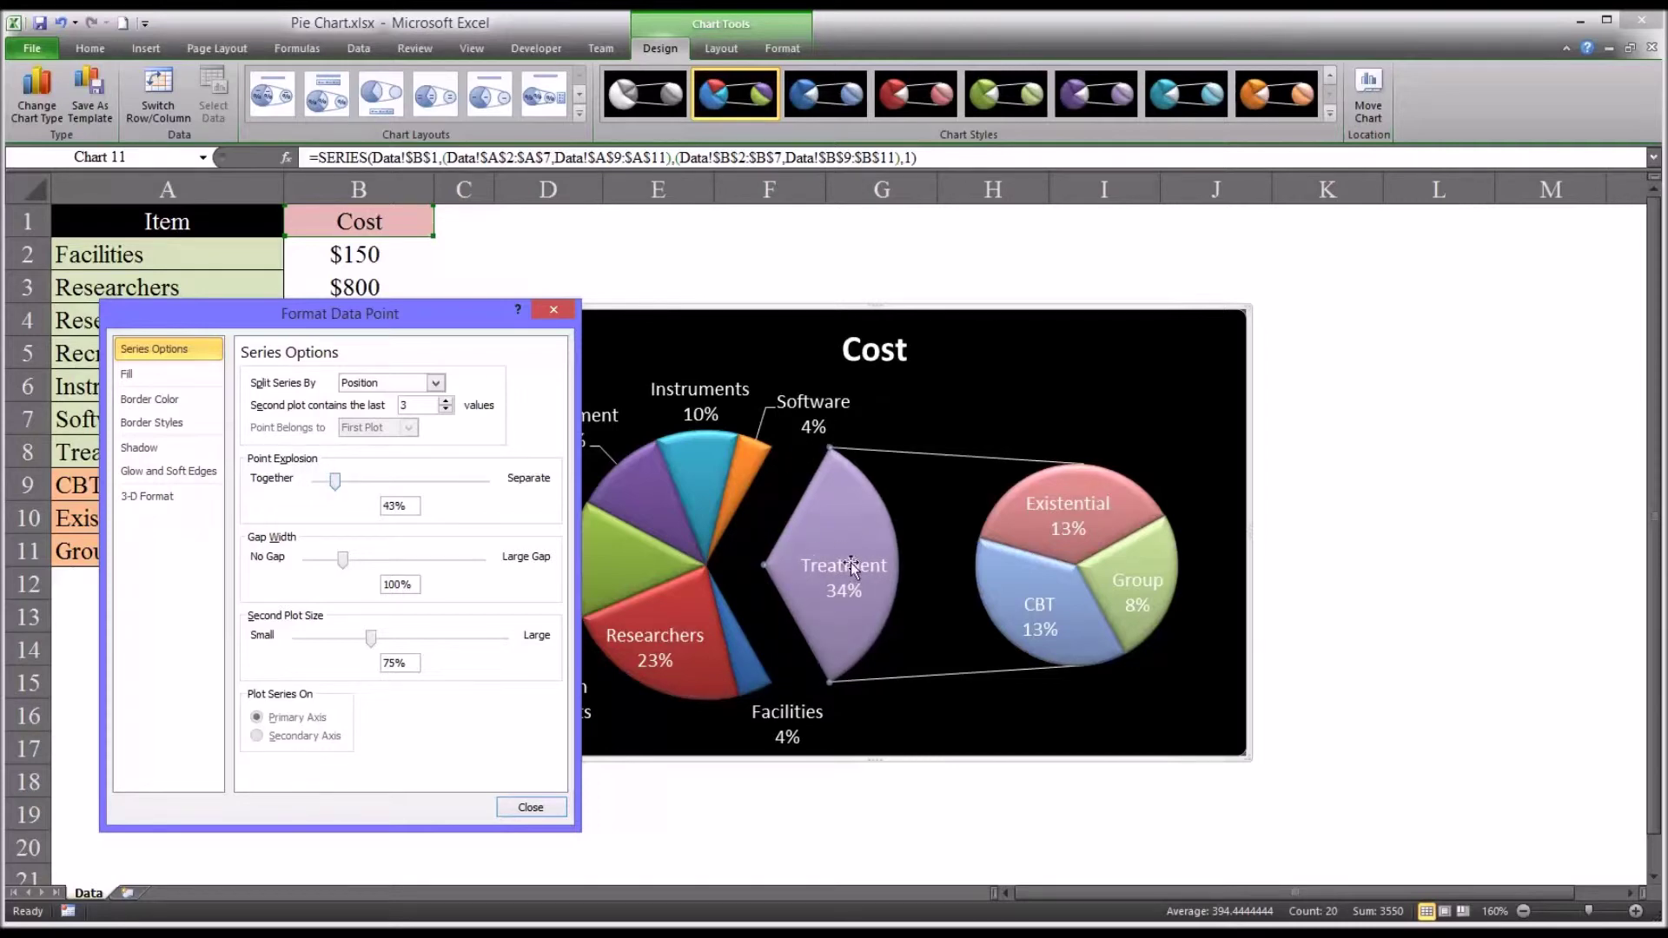
mouse_move(338, 484)
left_mouse_down()
mouse_move(352, 489)
mouse_move(327, 489)
left_mouse_up()
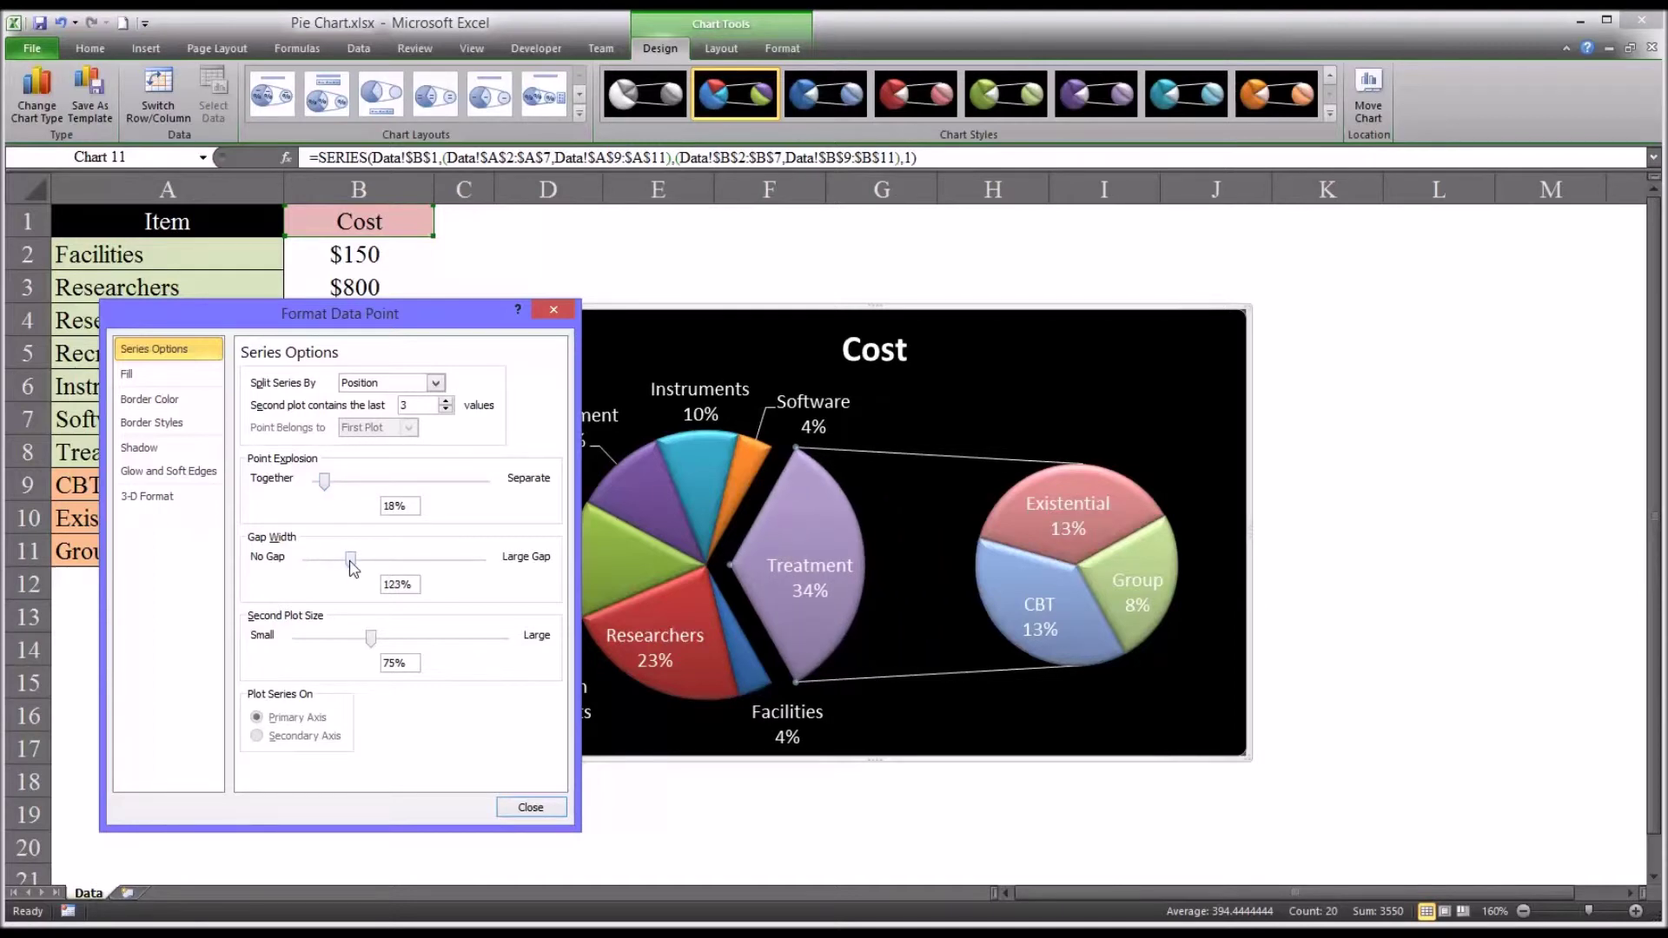
mouse_move(352, 567)
left_mouse_down()
mouse_move(366, 569)
mouse_move(321, 573)
mouse_move(335, 566)
left_mouse_up()
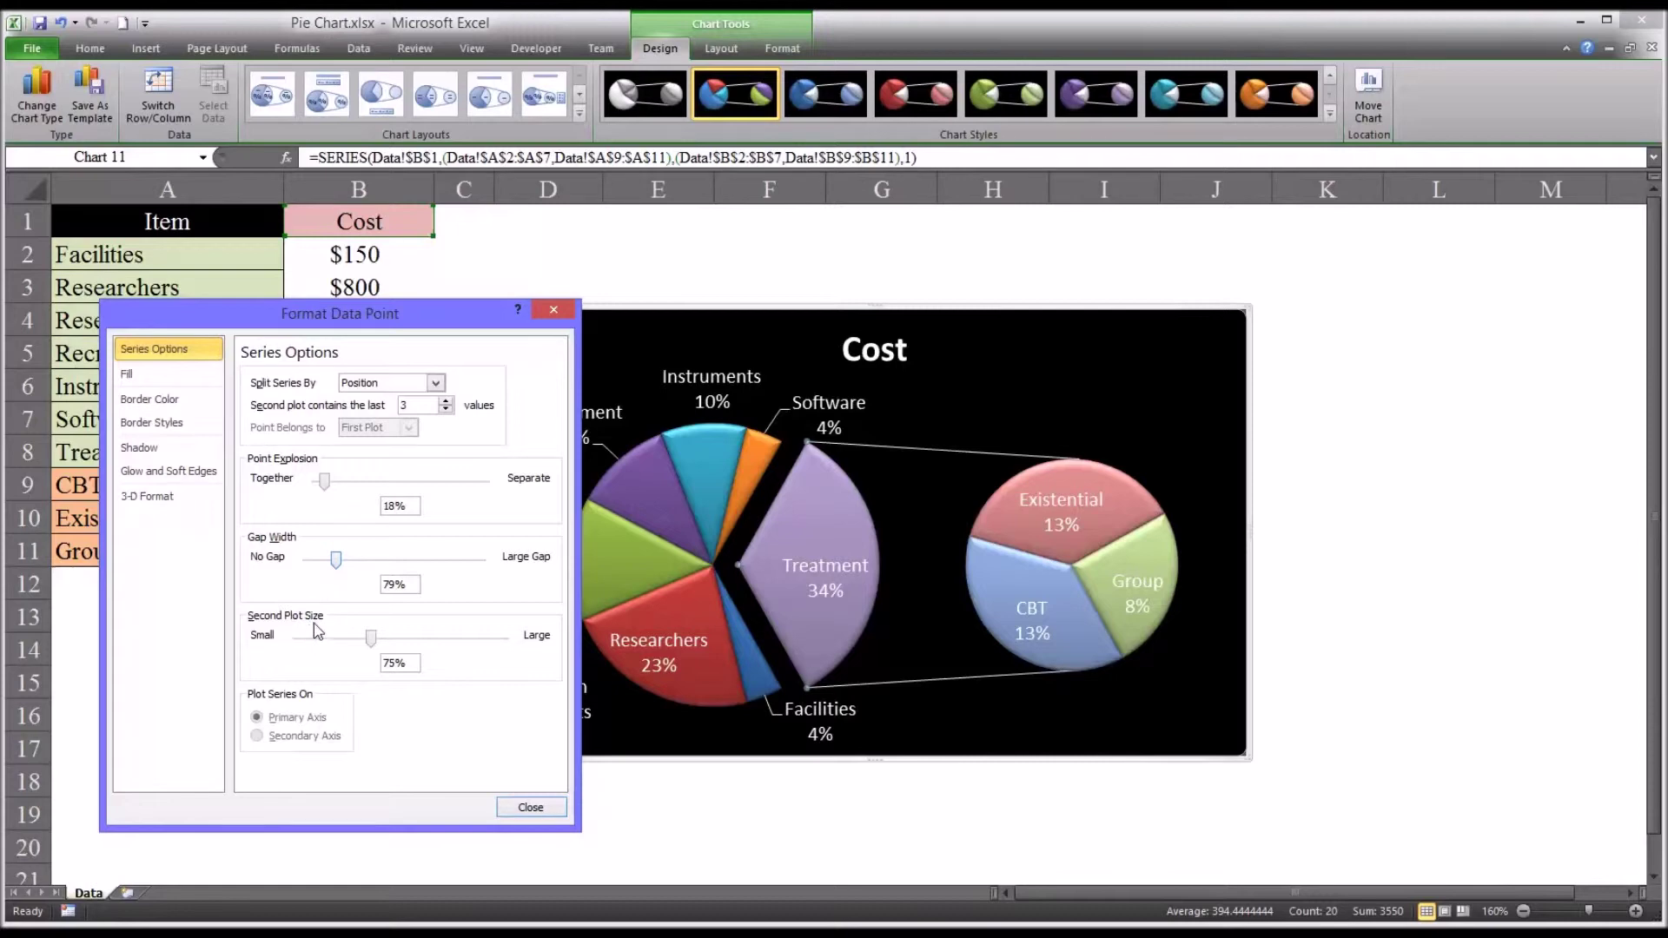
mouse_move(373, 641)
left_mouse_down()
mouse_move(337, 652)
mouse_move(405, 649)
left_mouse_up()
left_click_drag(402, 644, 429, 644)
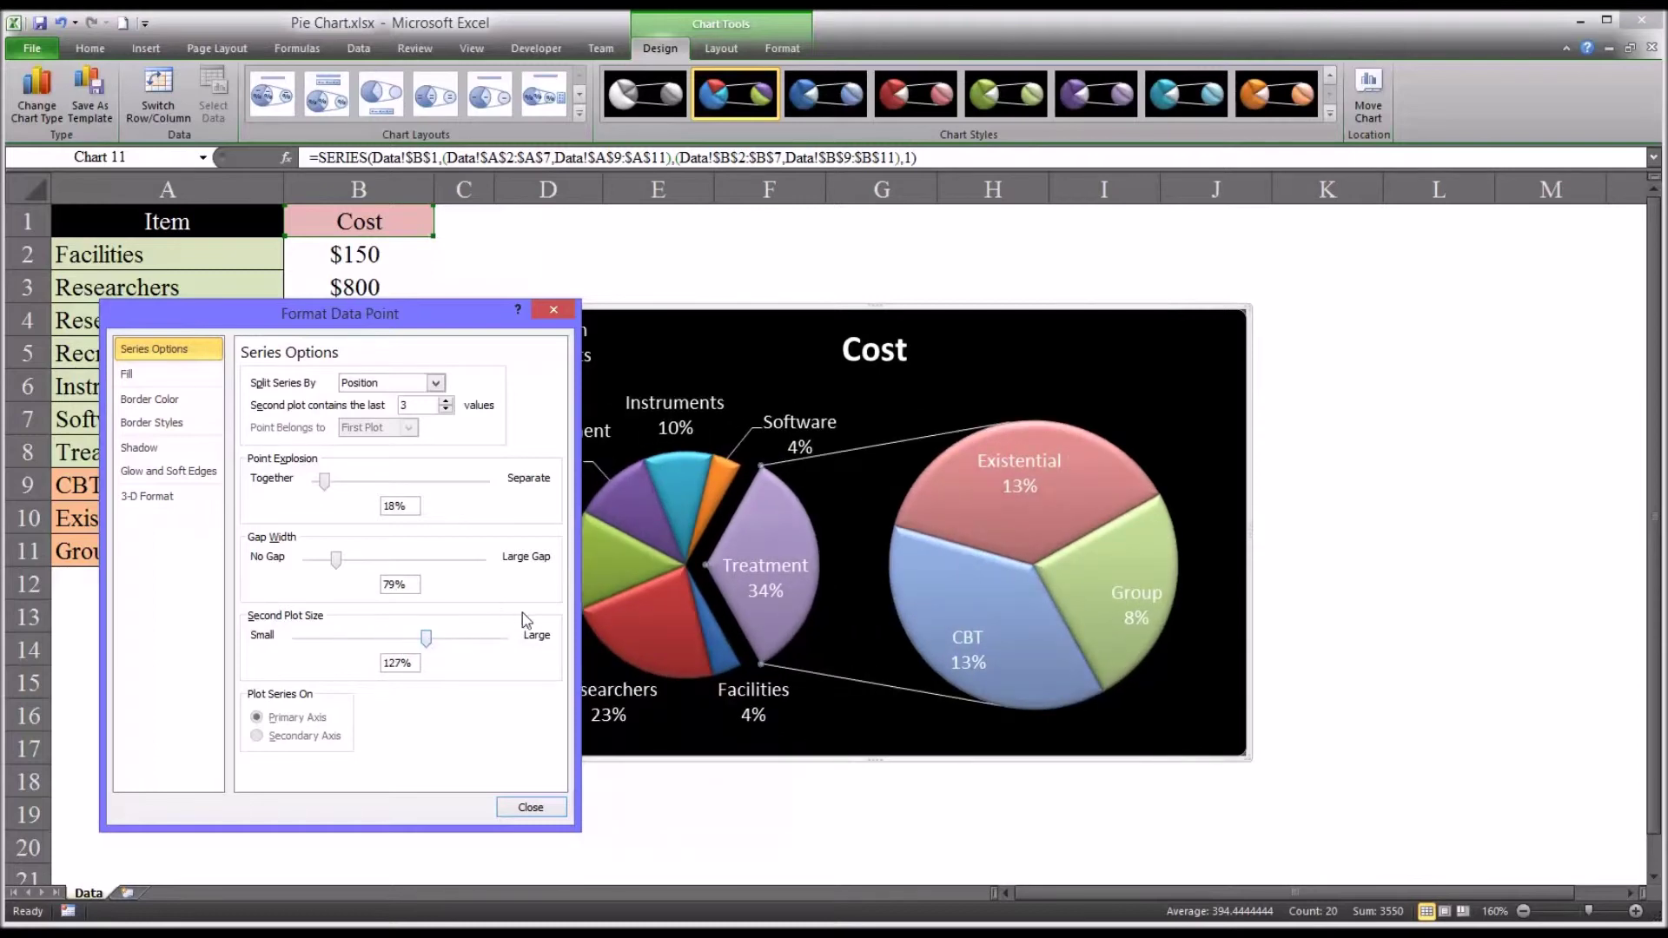
left_click_drag(429, 643, 356, 643)
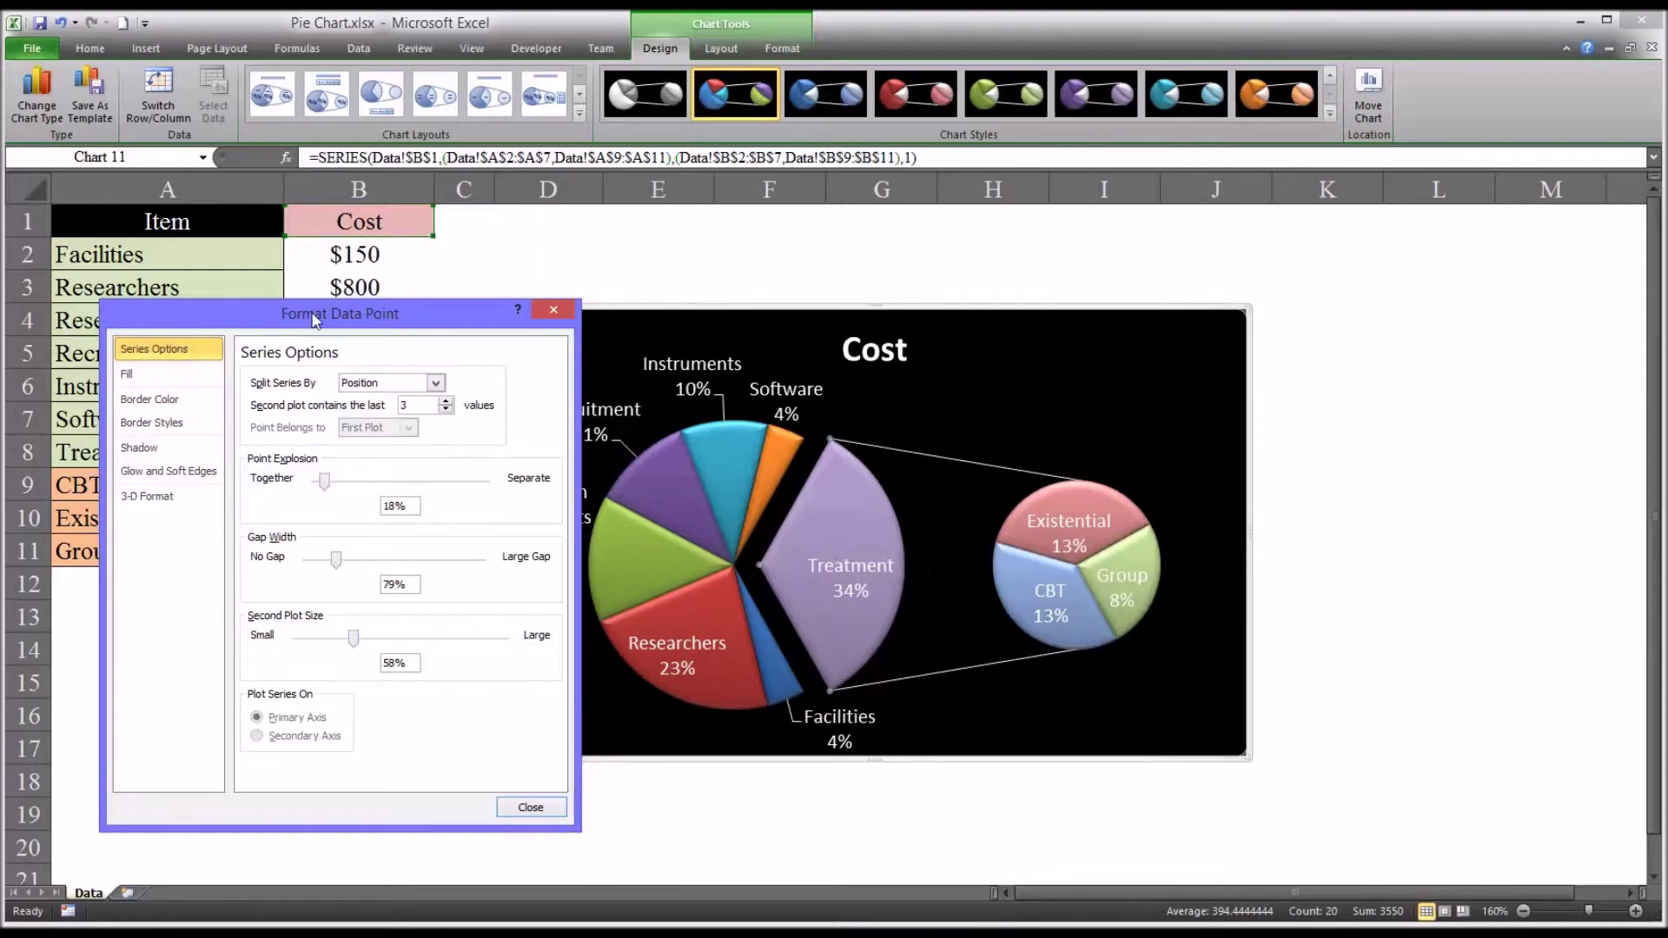
left_click(159, 382)
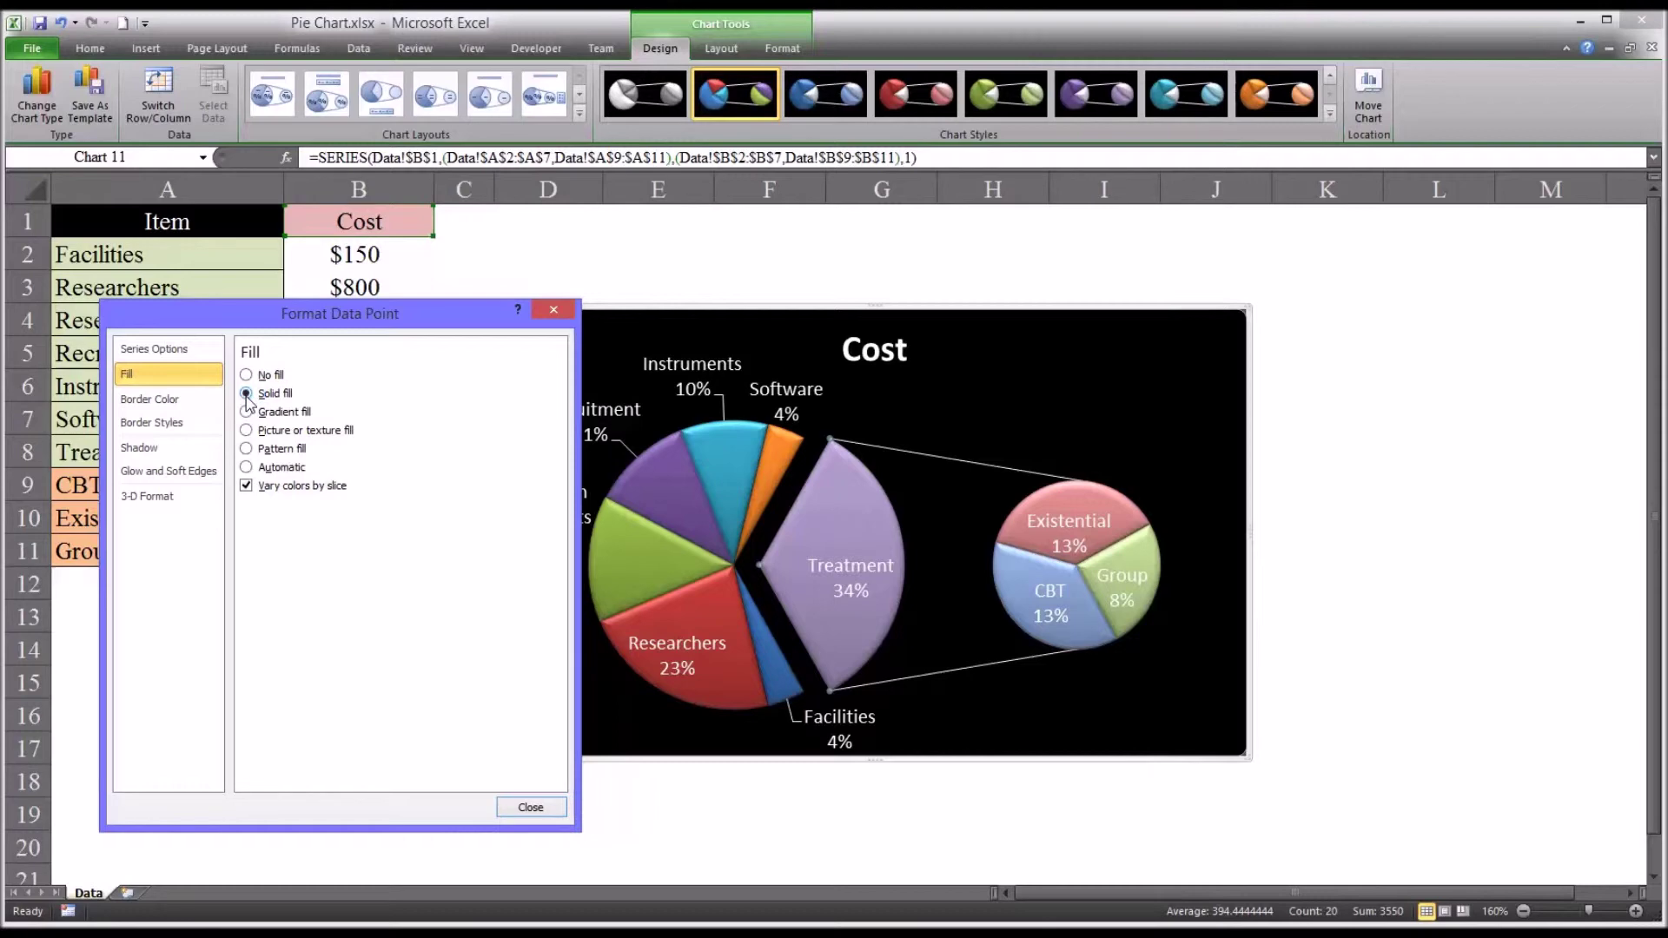
Give the Treatment slice a gradient fill with a darker blue middle stop.
left_click(247, 394)
left_click(337, 528)
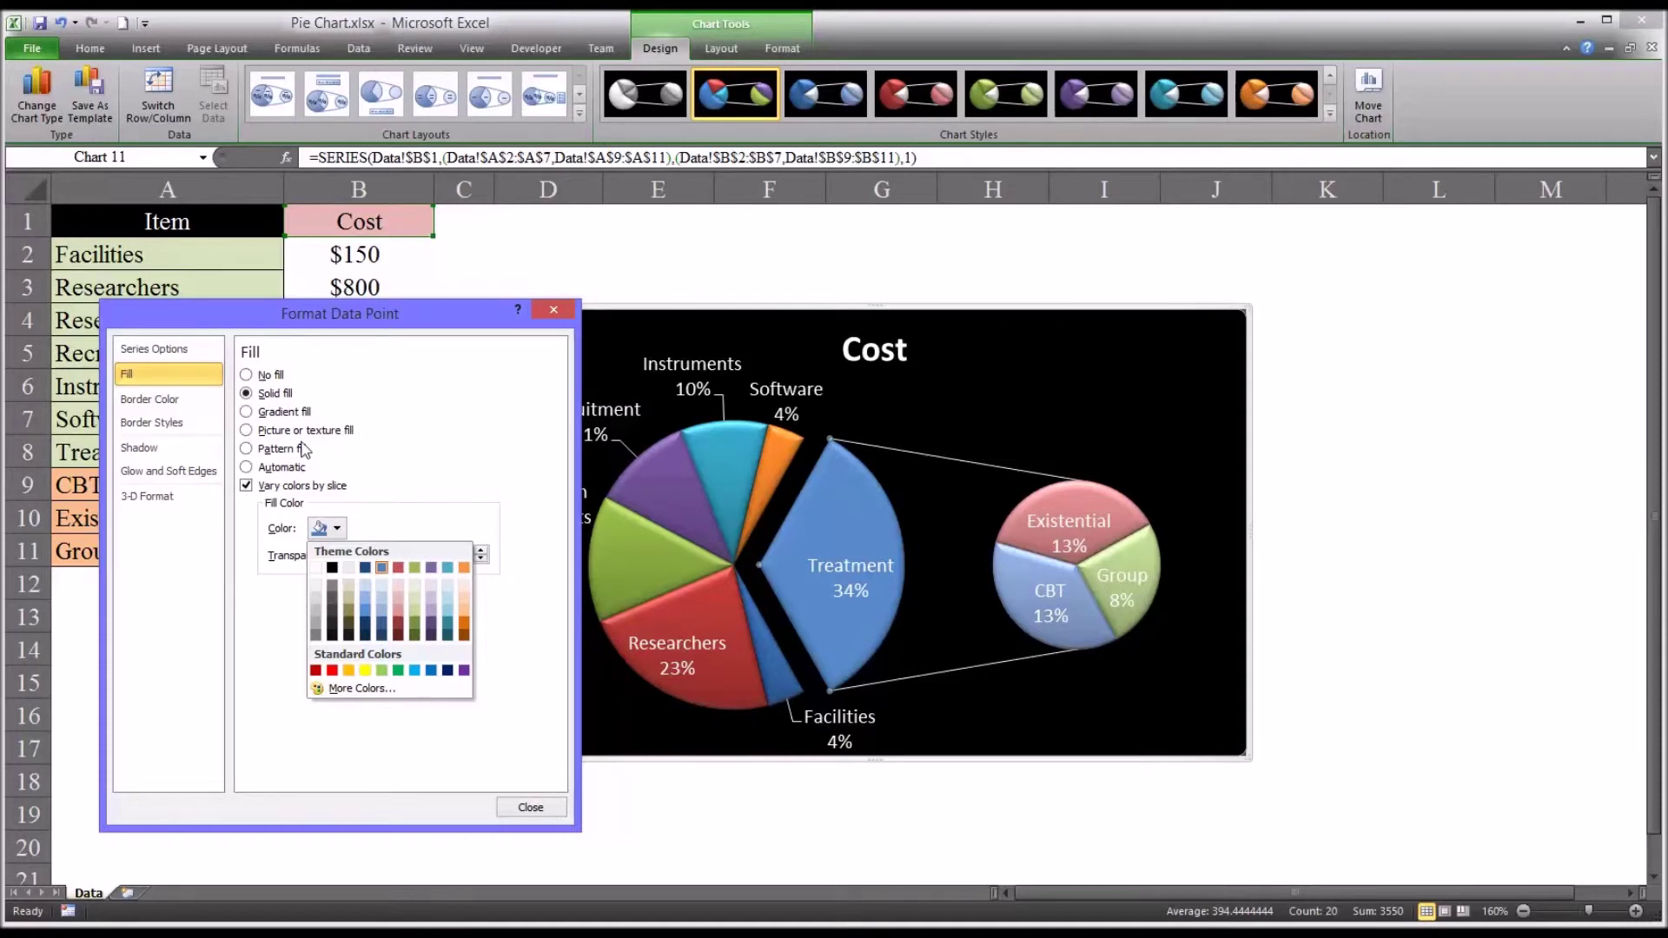
left_click(246, 412)
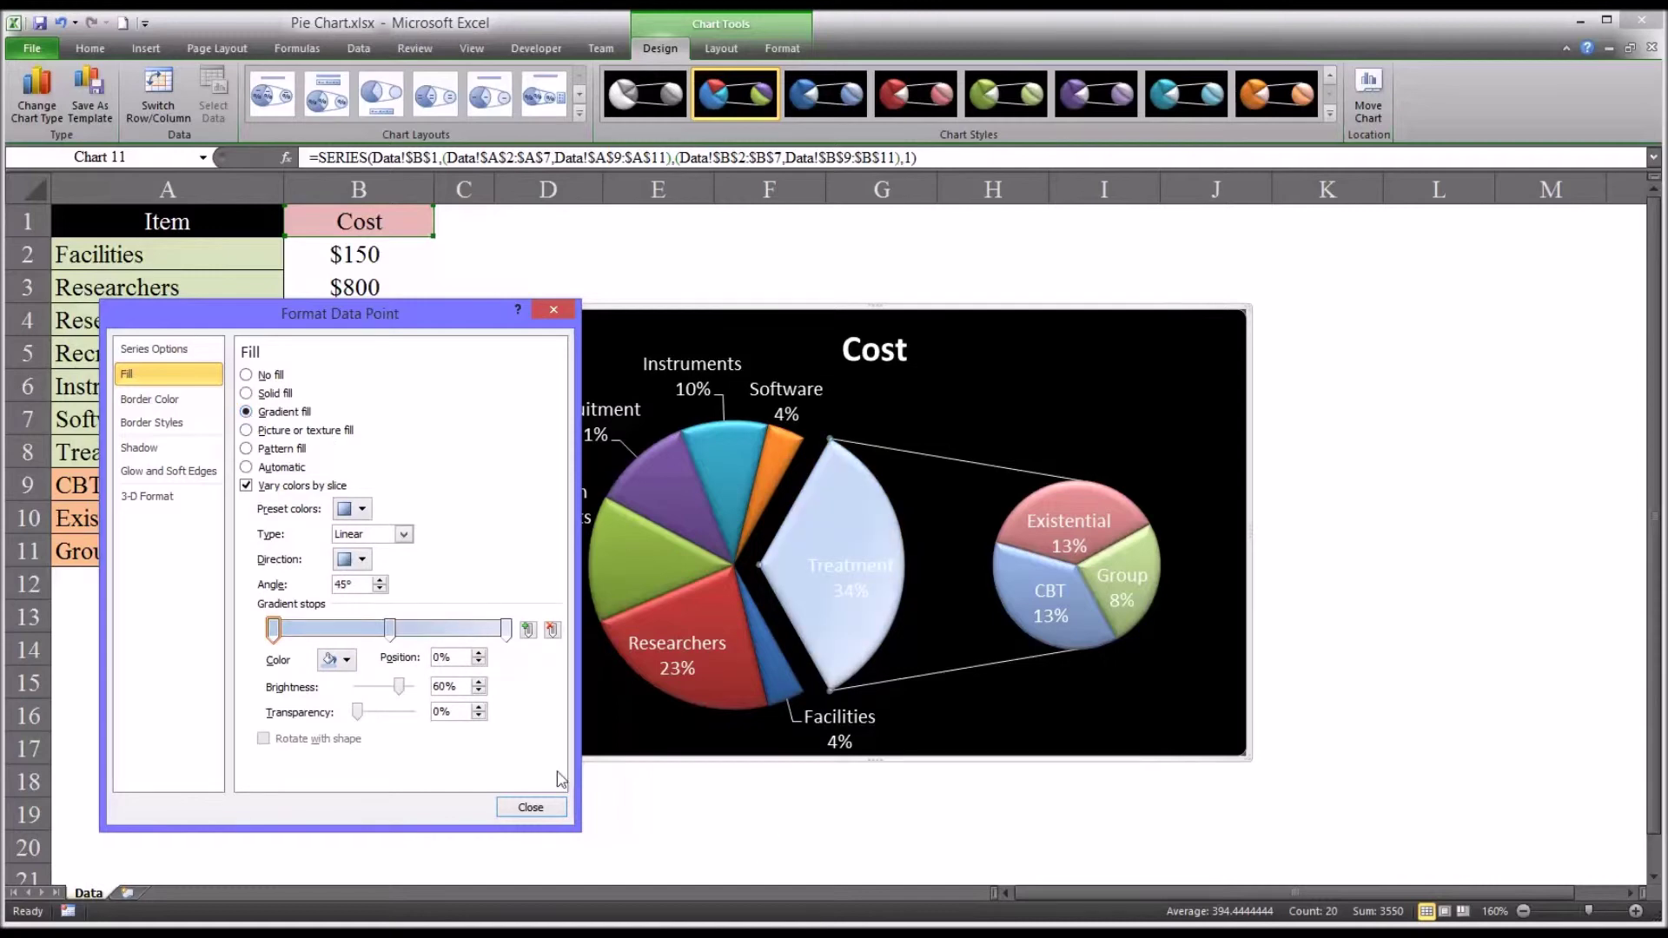
left_click(390, 632)
left_click(347, 661)
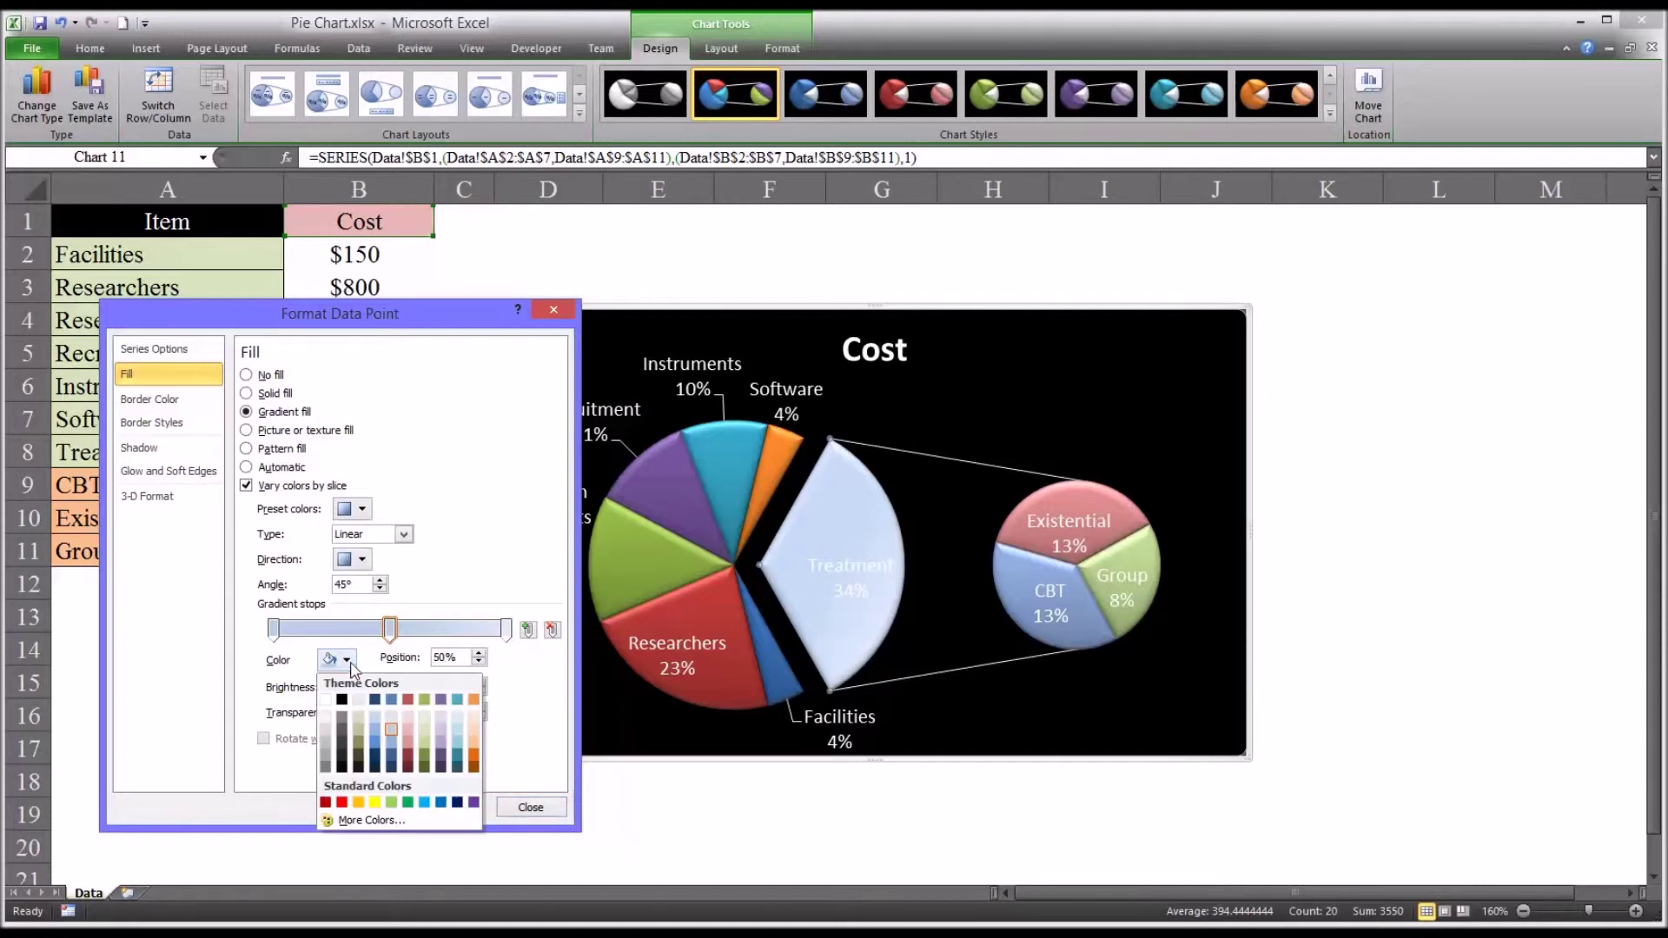
left_click(391, 753)
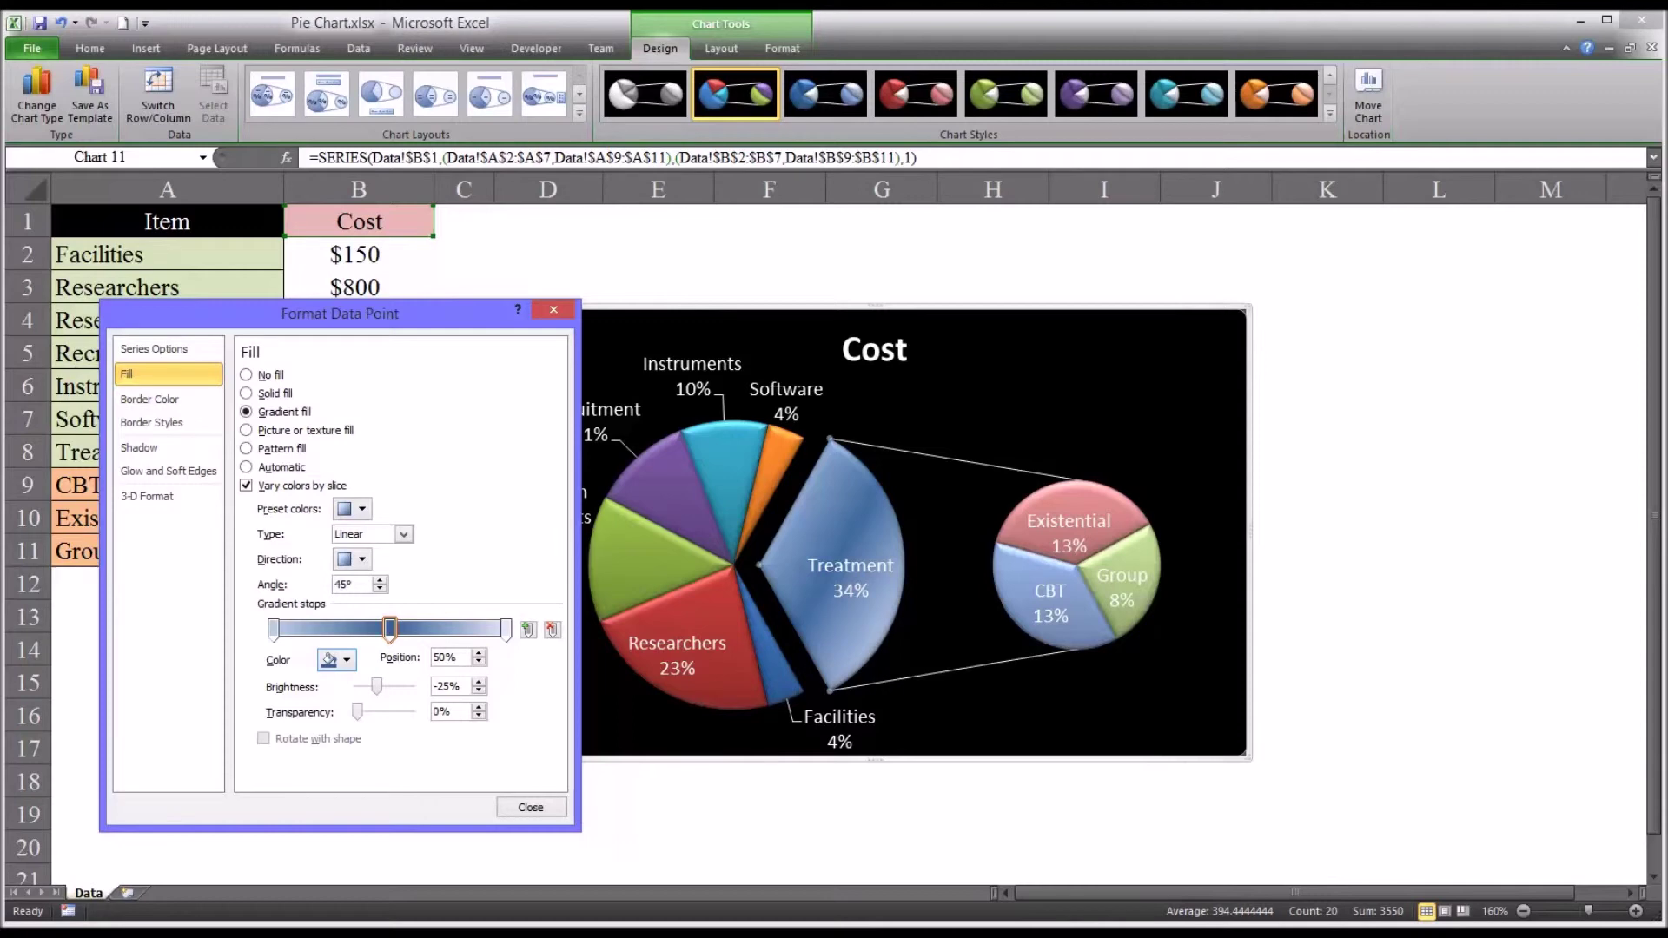
Keep the gradient type Linear and set its direction to 270°.
left_click(359, 510)
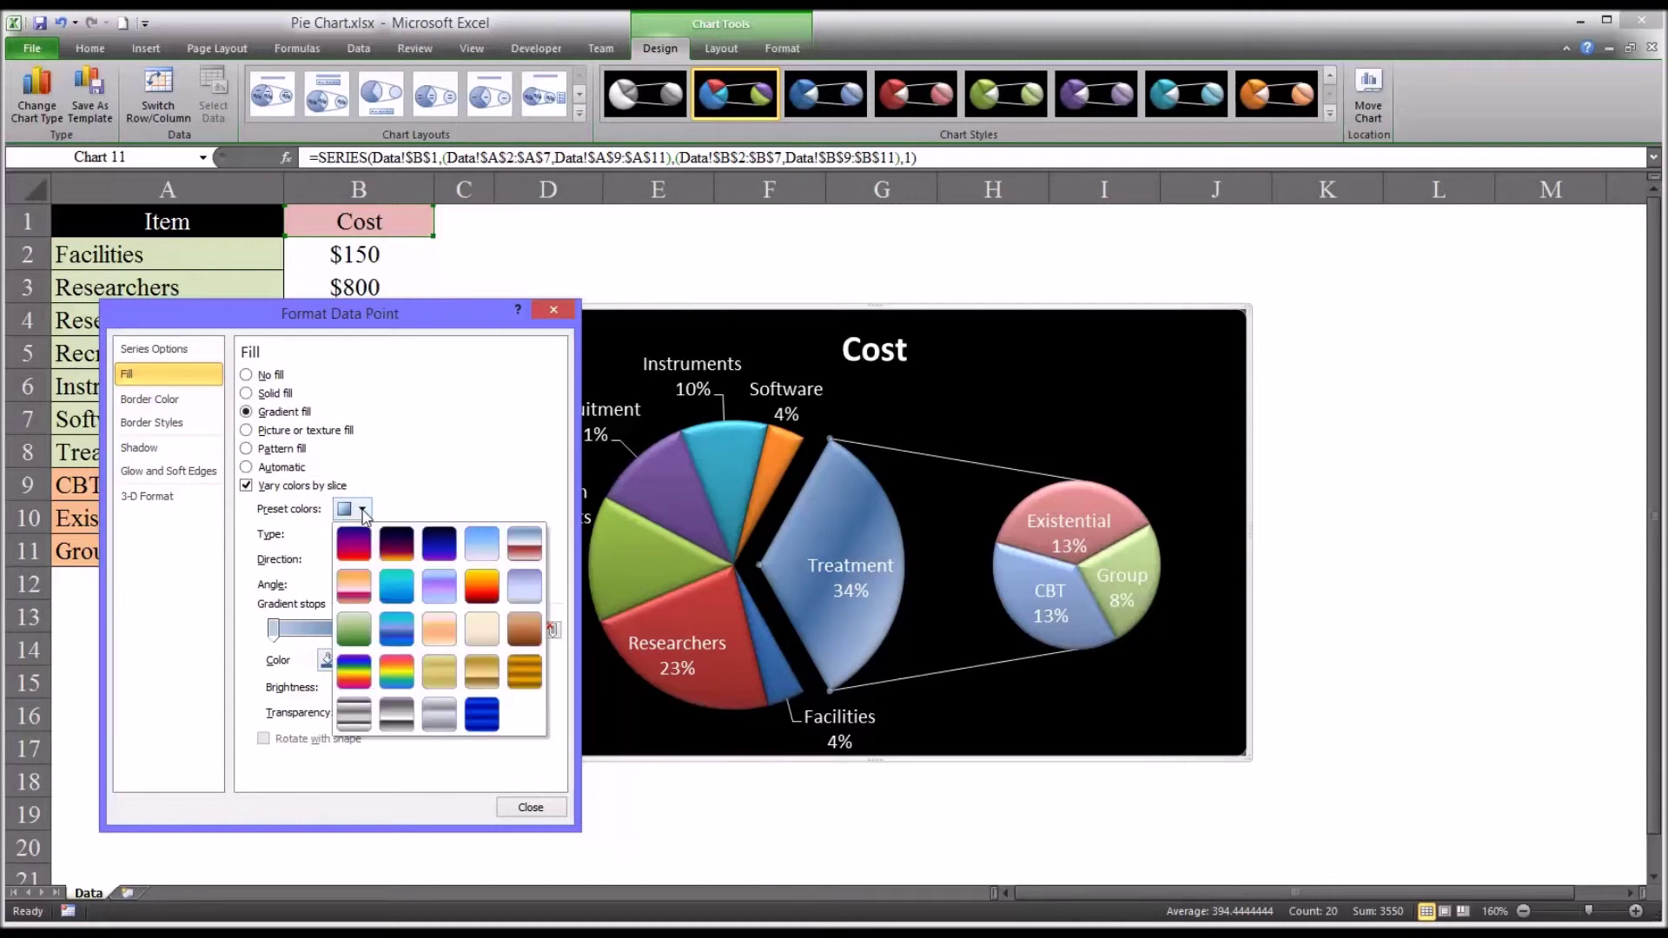
left_click(422, 505)
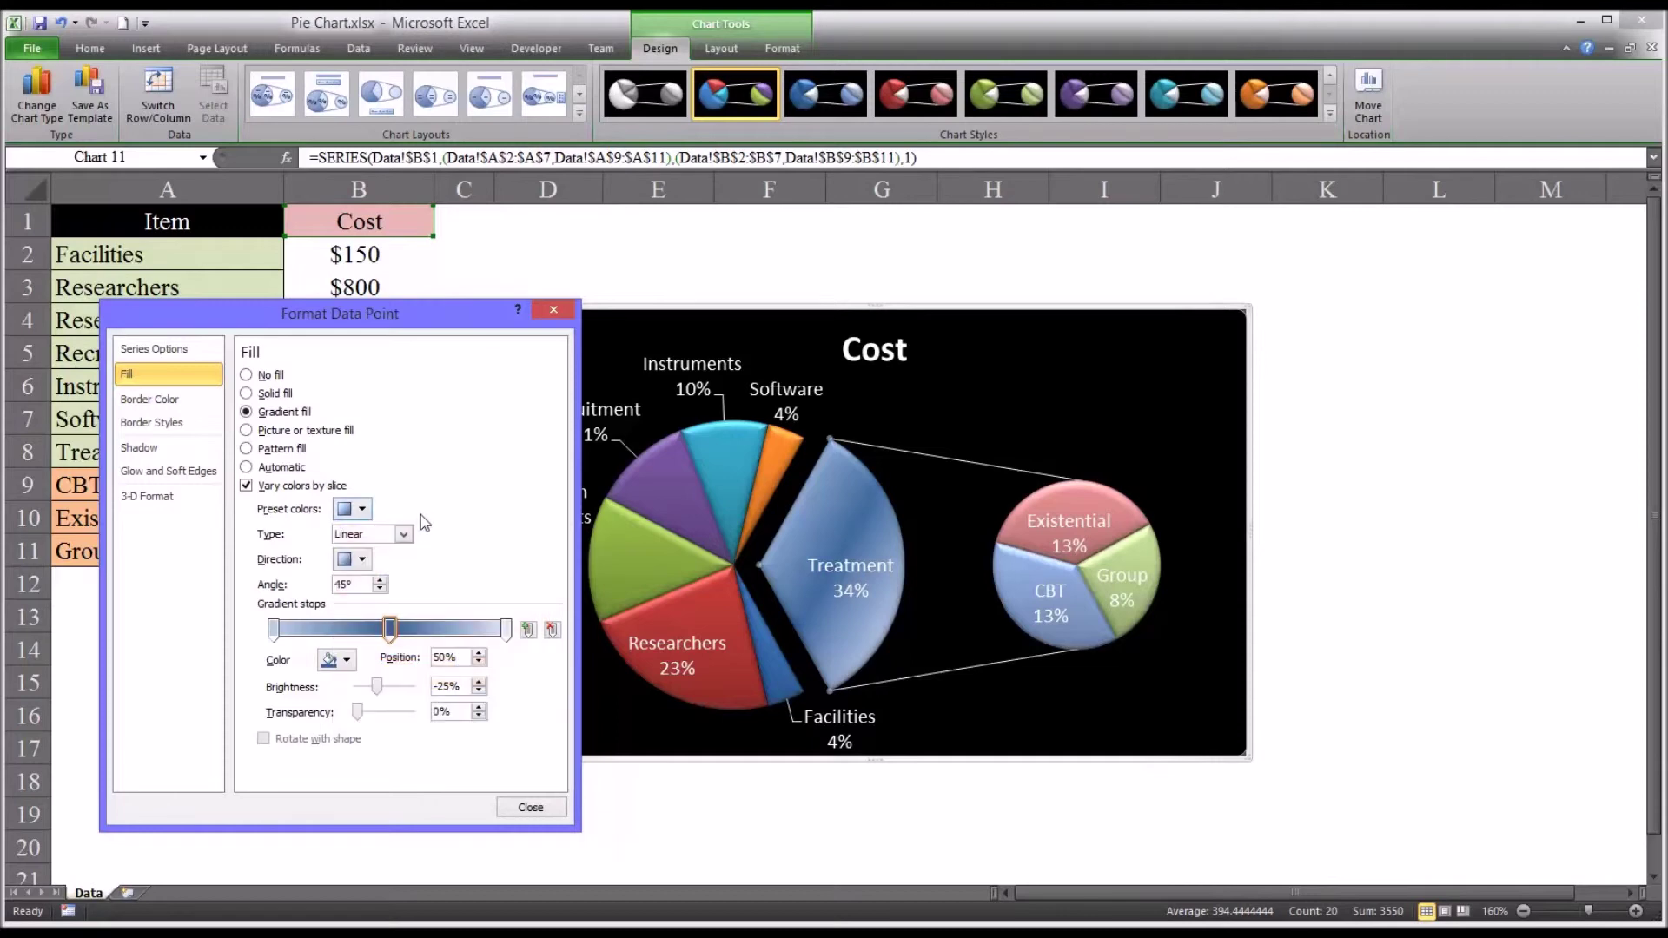
left_click(404, 536)
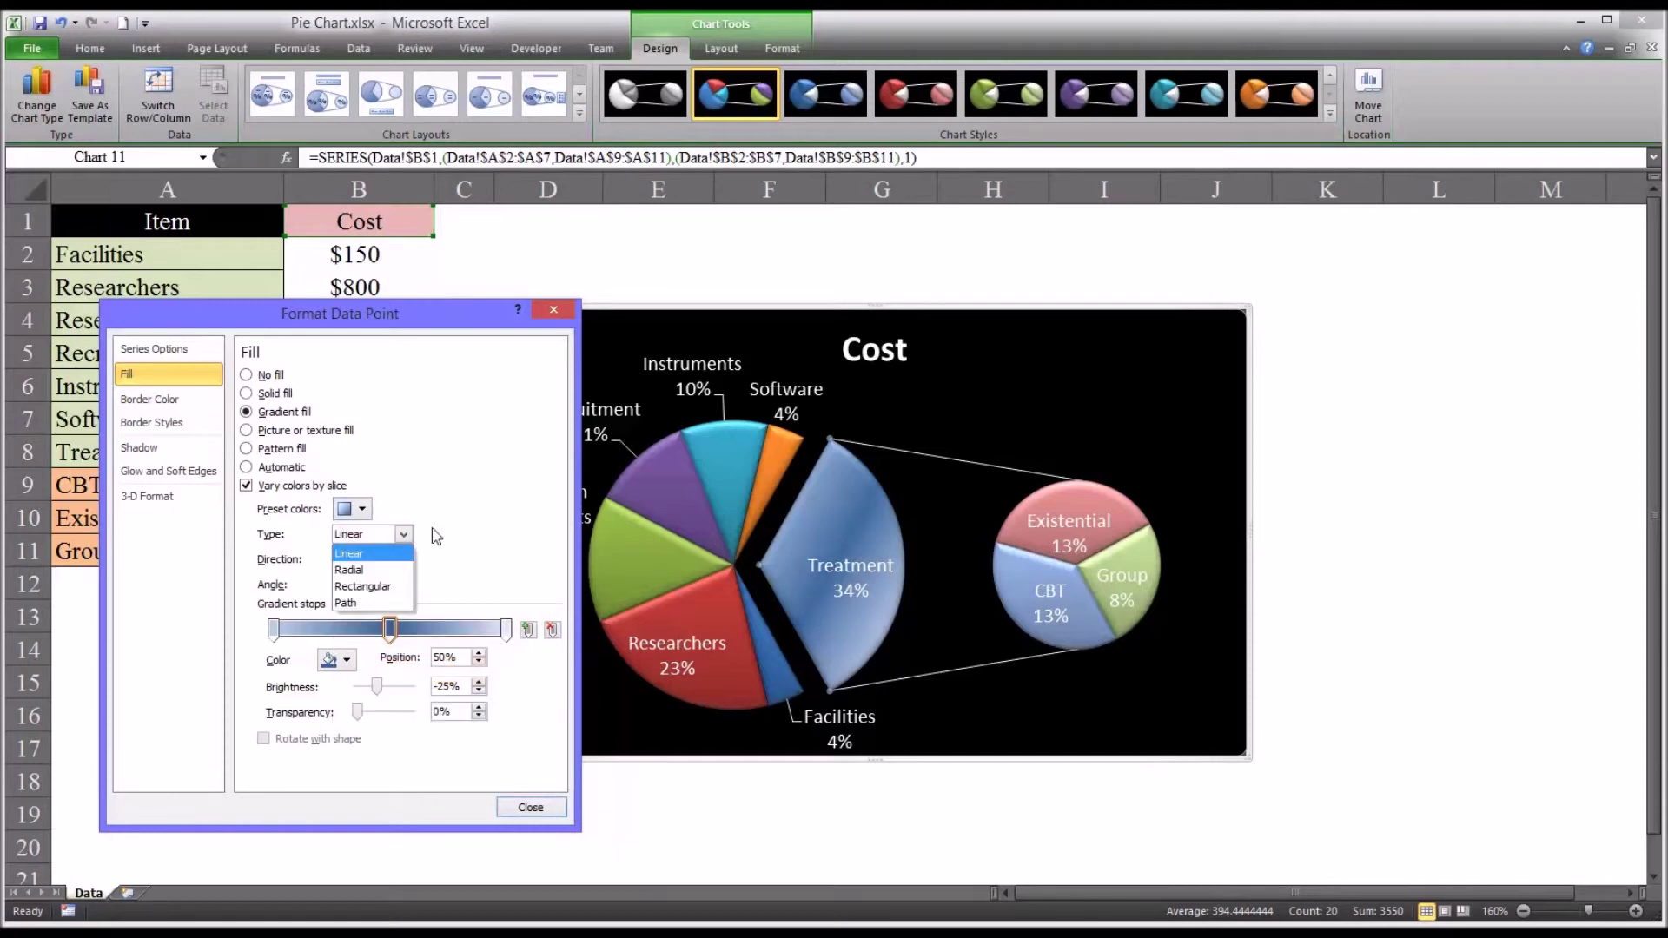
left_click(408, 555)
left_click(365, 561)
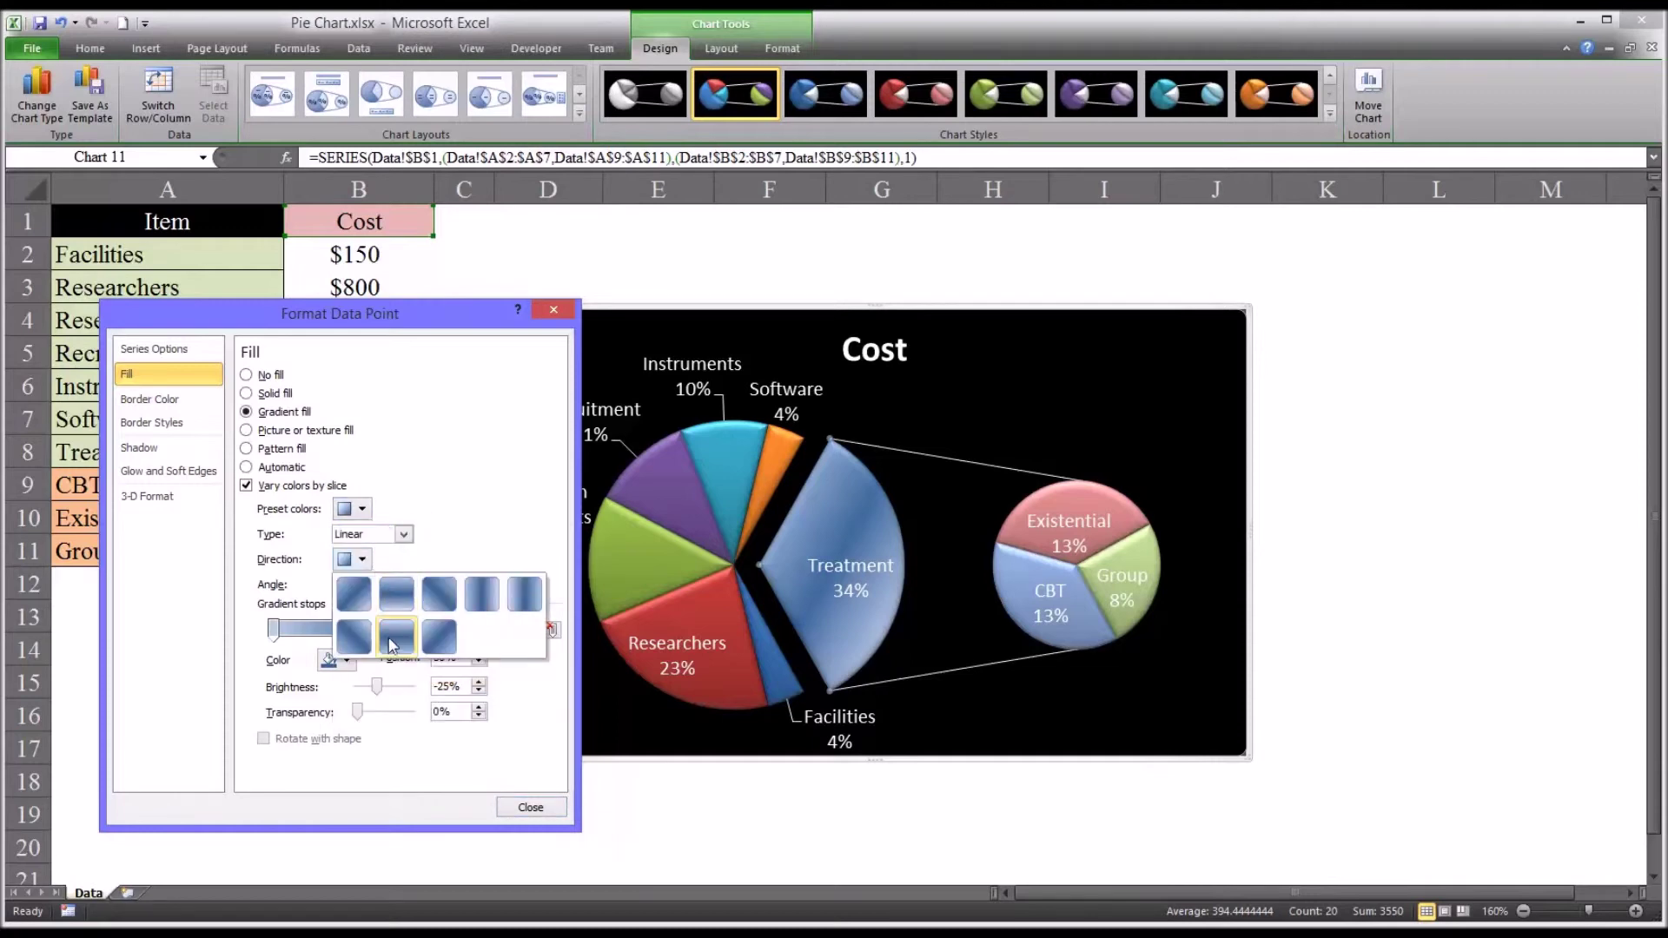
left_click(437, 596)
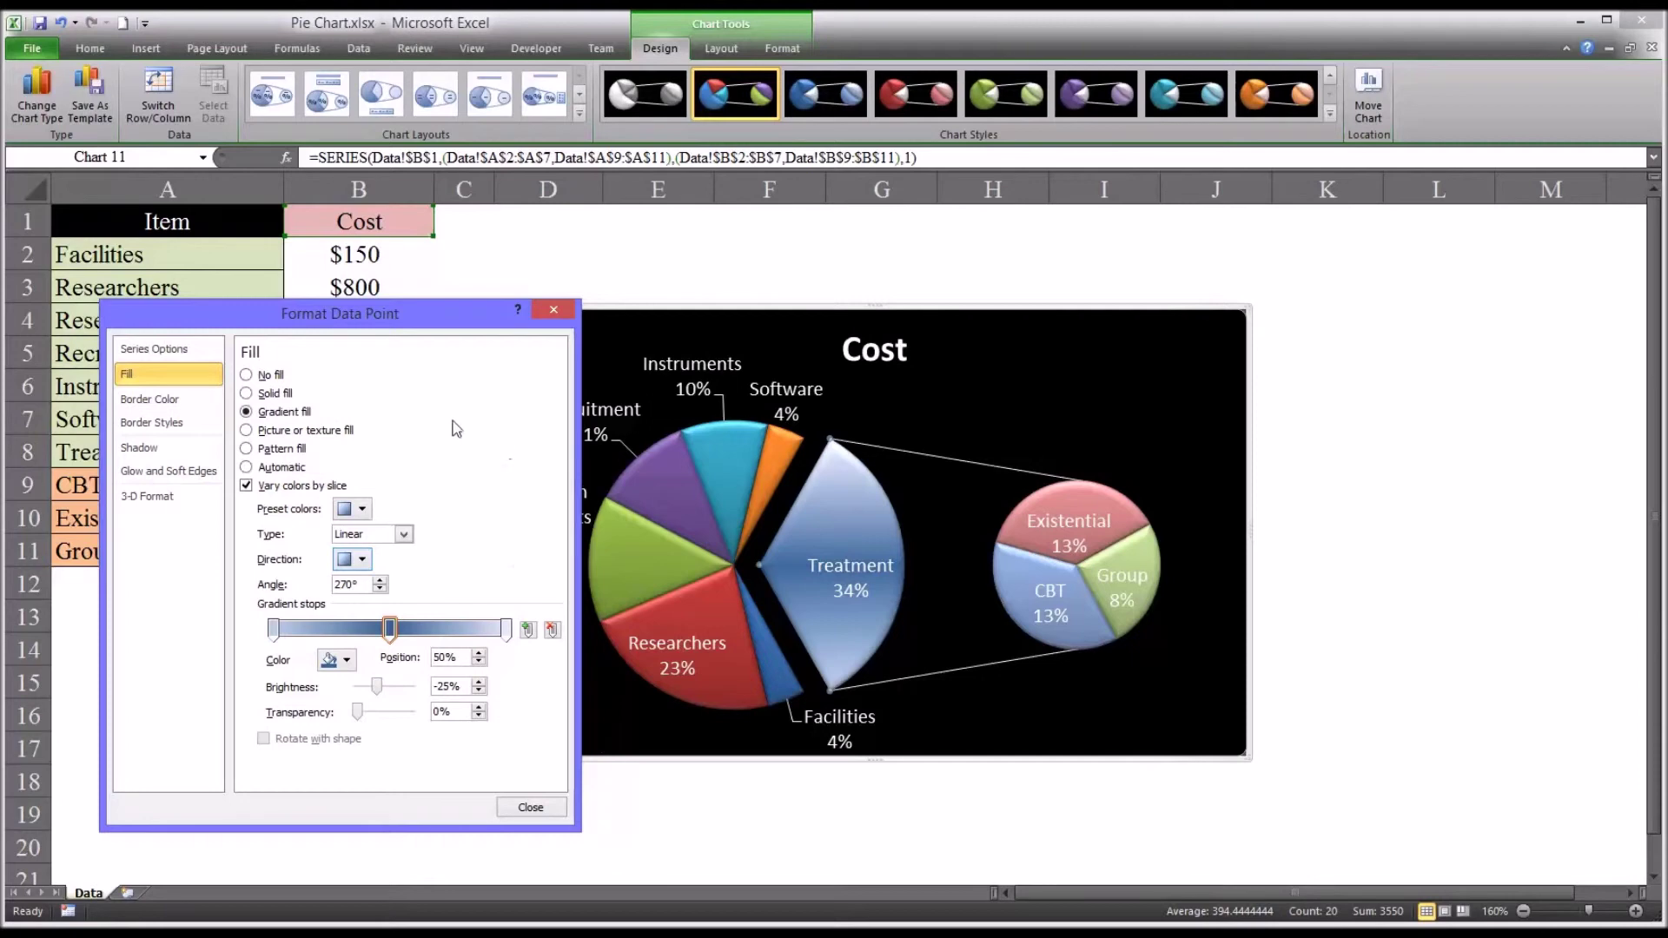
Close Format Data Point and delete the pie-of-pie Cost chart from the Data sheet.
left_click(524, 808)
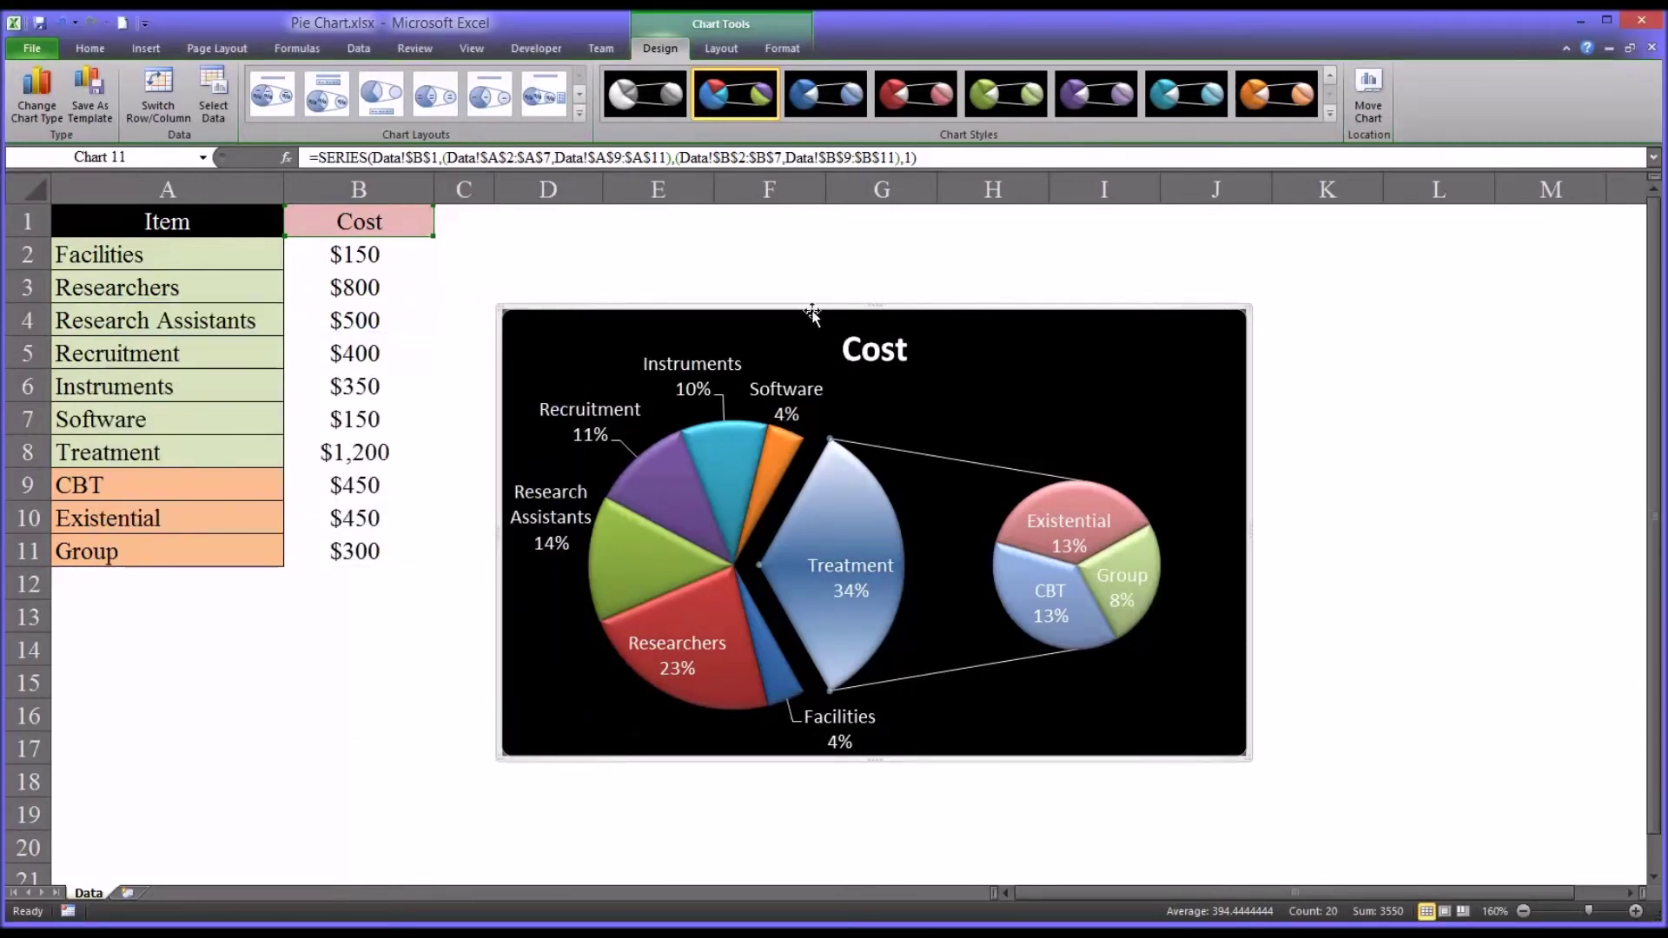
left_click_drag(812, 311, 800, 309)
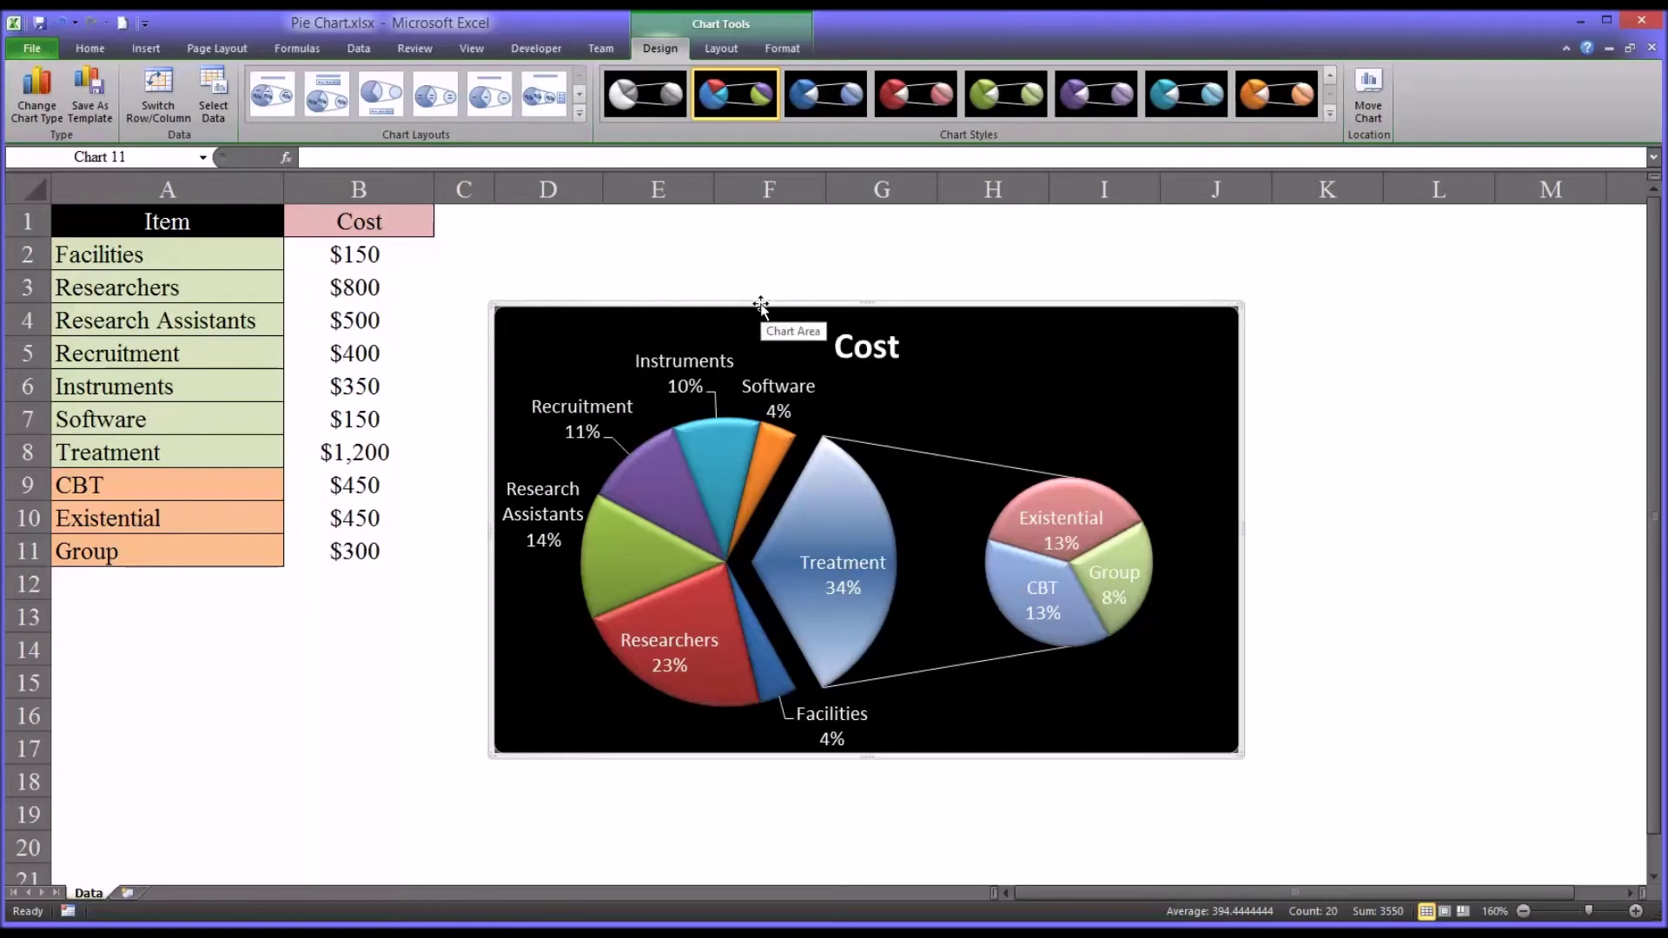
key("Delete")
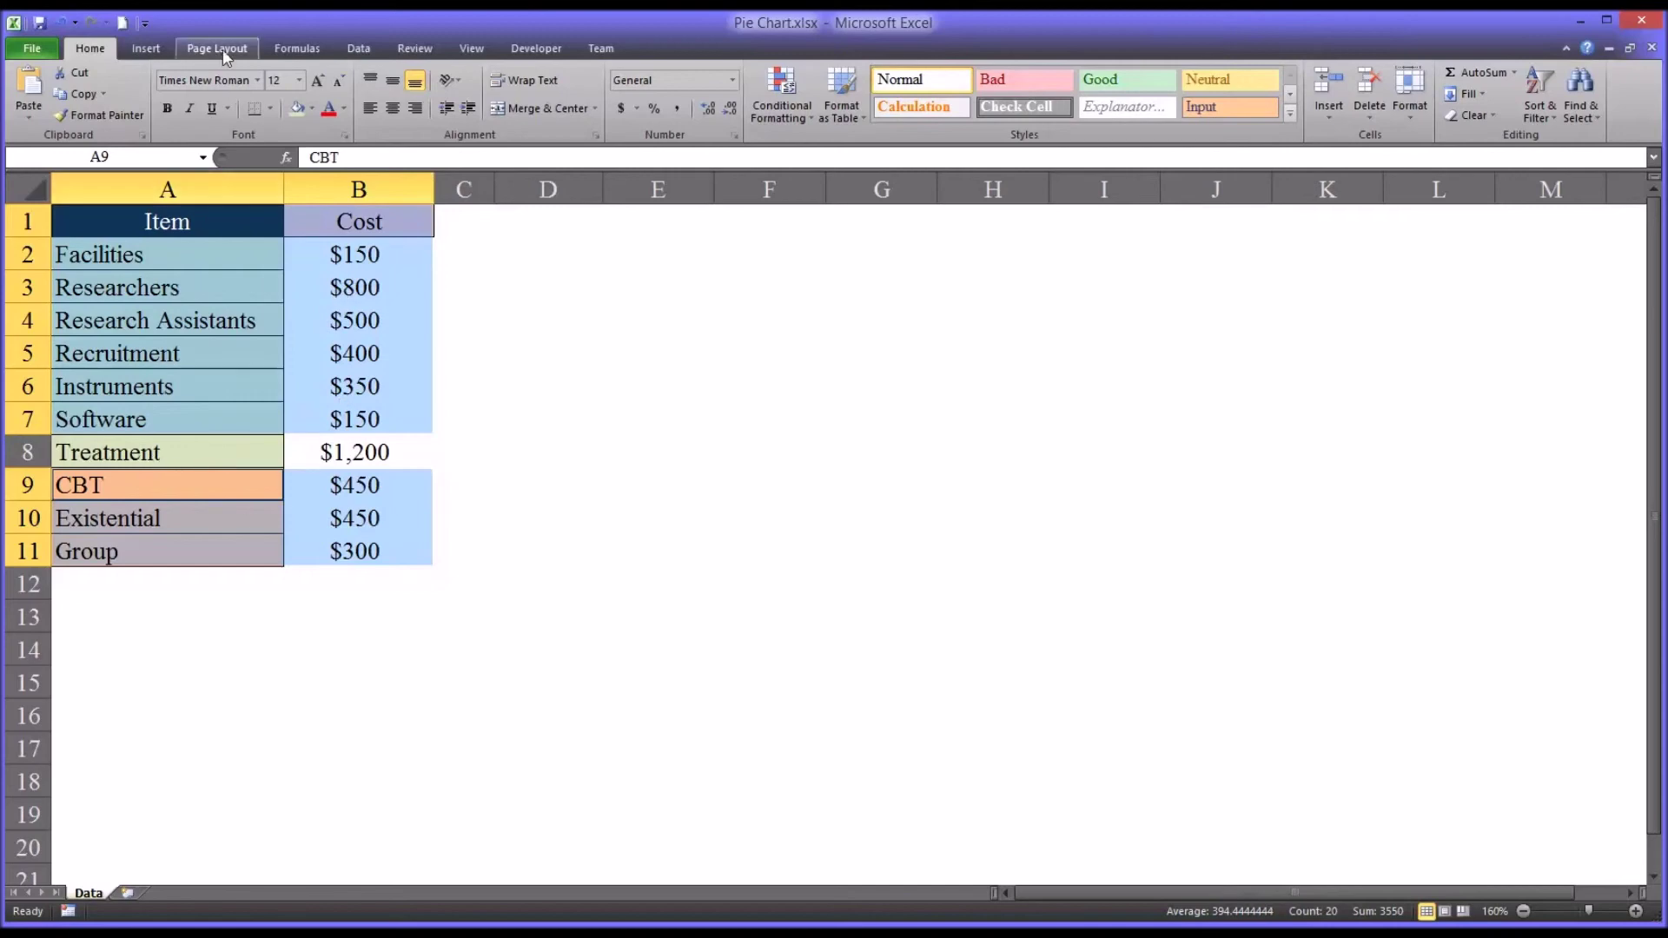
Insert a bar-of-pie chart of the Cost data.
left_click(149, 48)
left_click(463, 113)
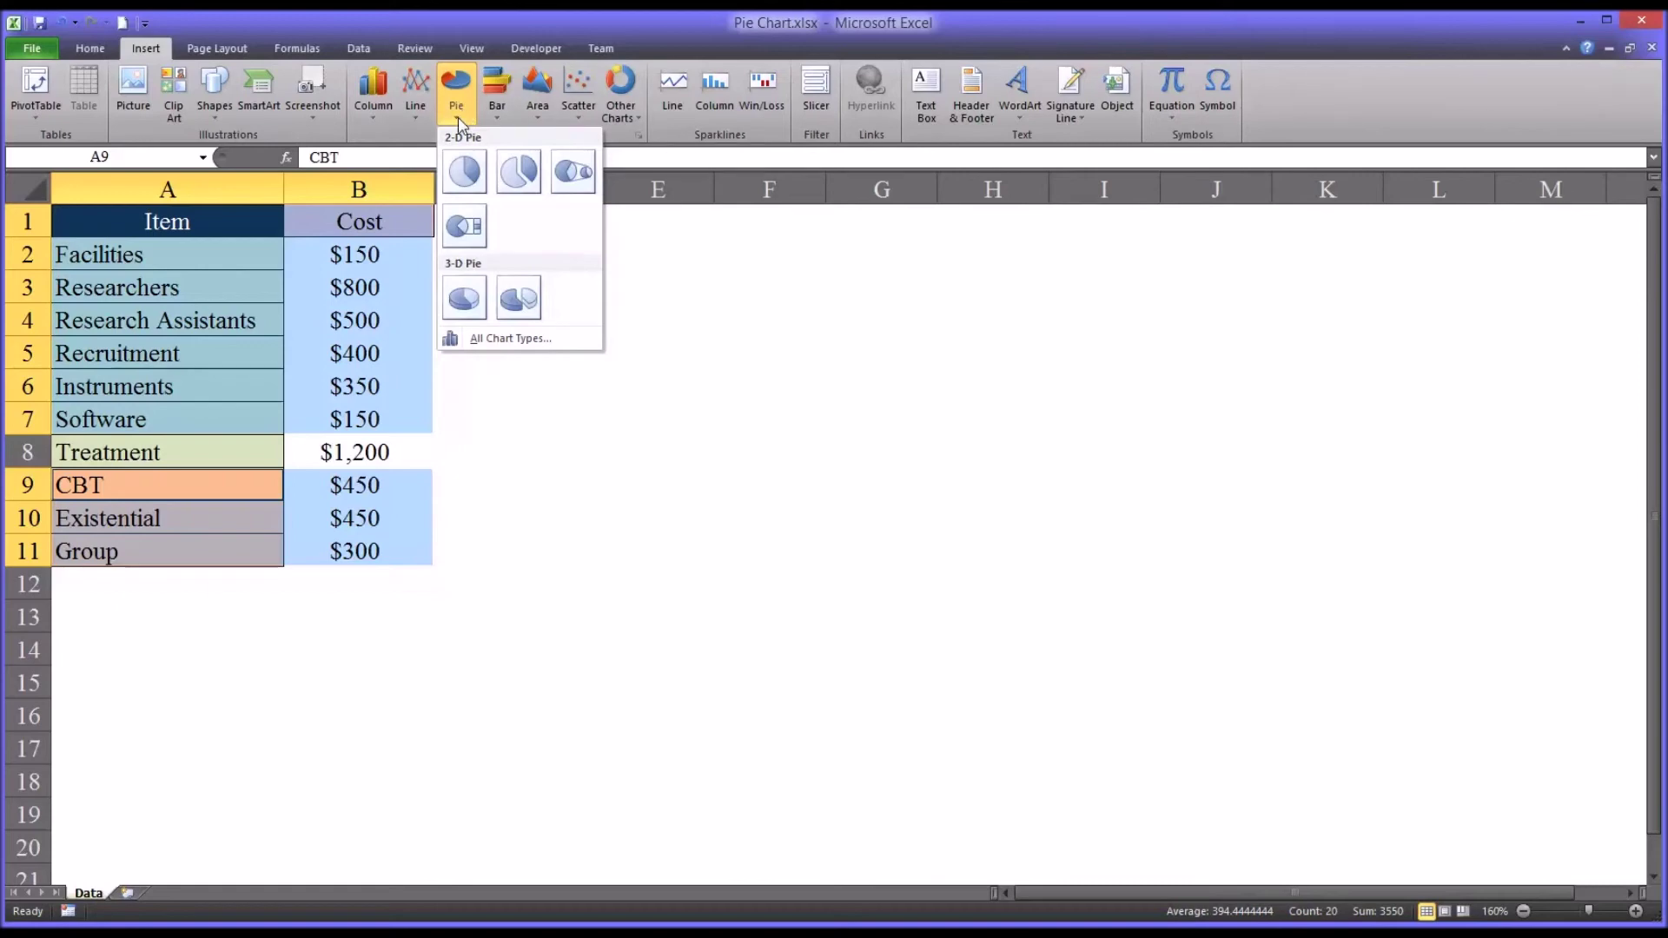
left_click(469, 229)
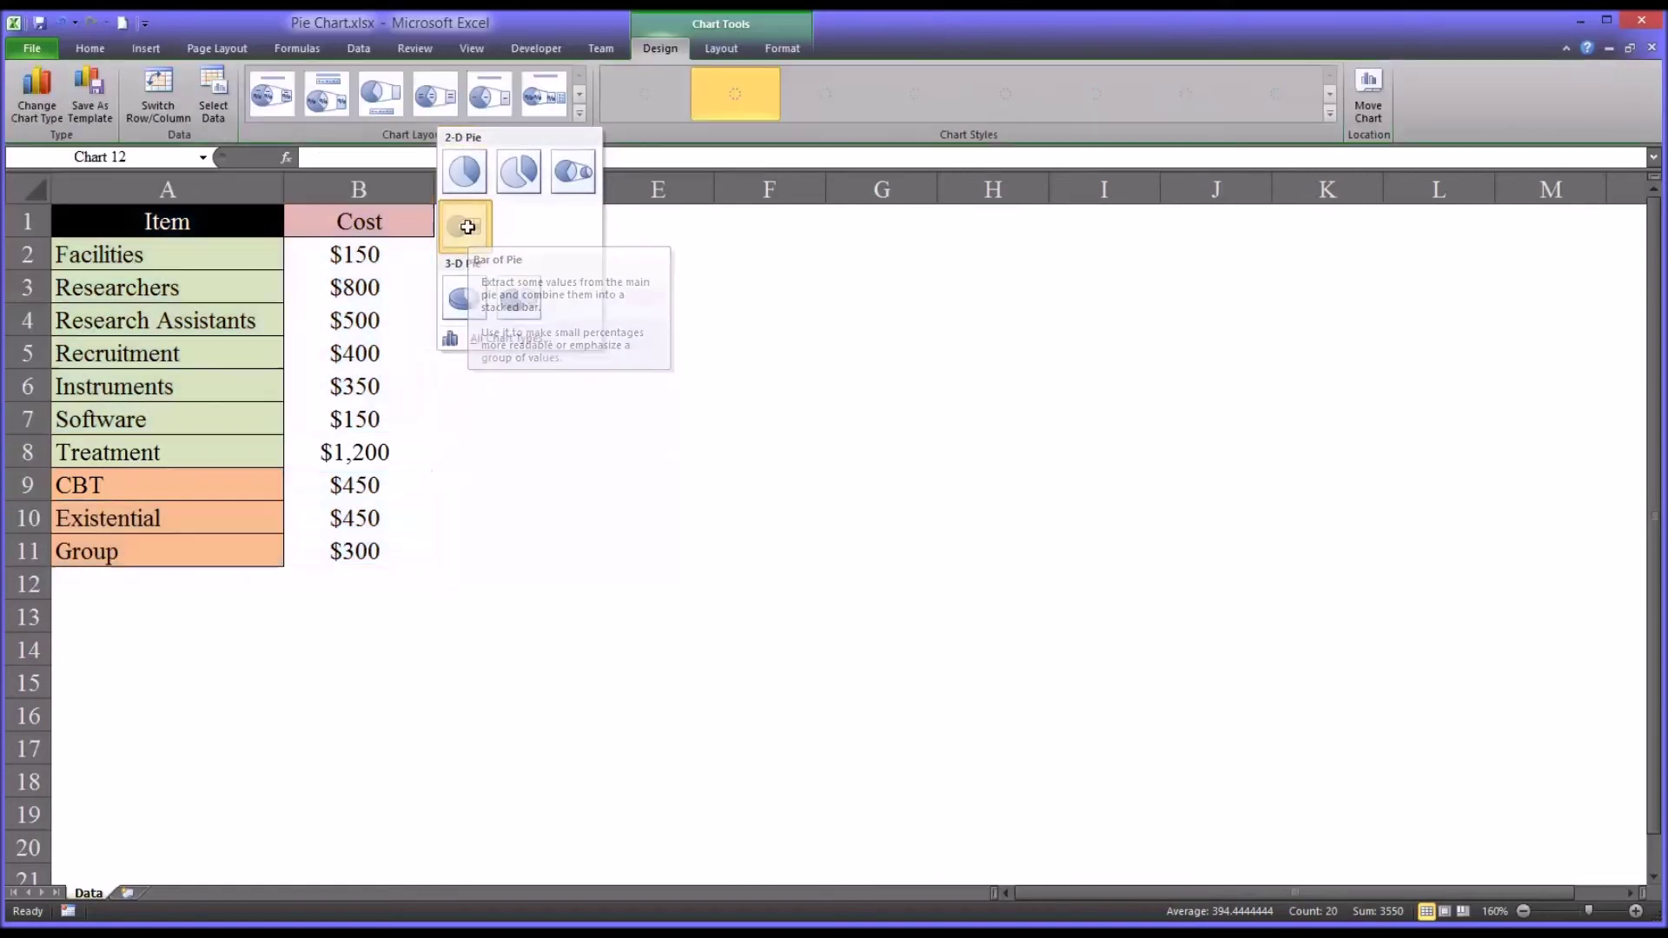
Apply a black bevelled style and Layout 1 with name and percentage labels, then move the chart up.
left_click(1329, 112)
left_click(732, 369)
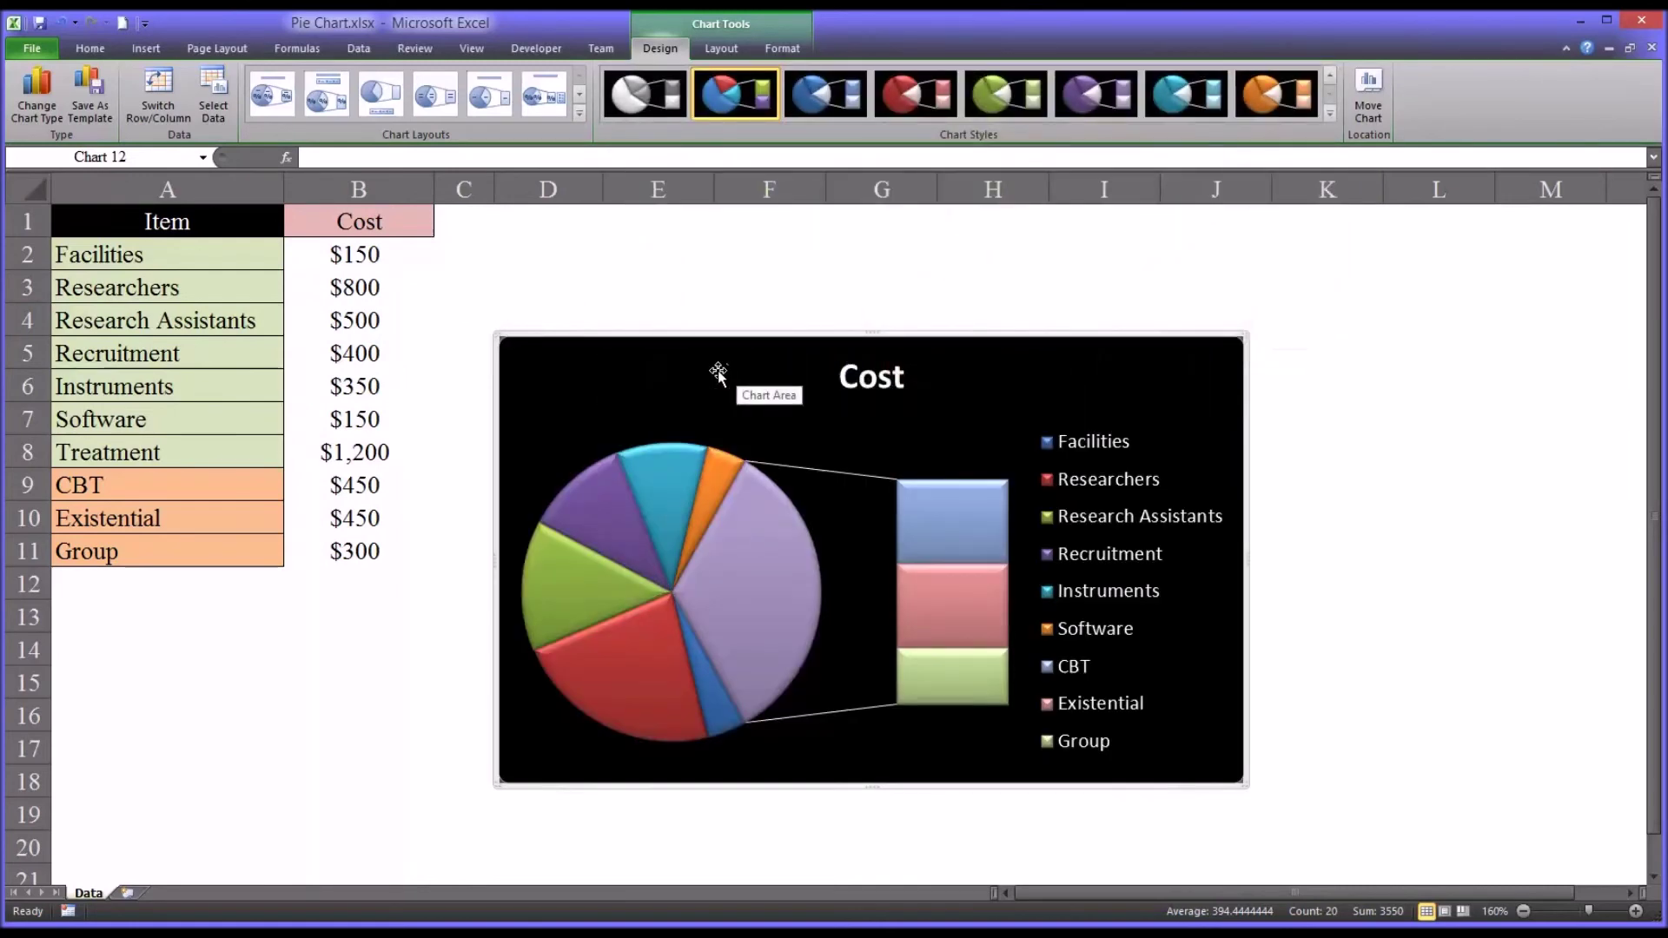
left_click(279, 107)
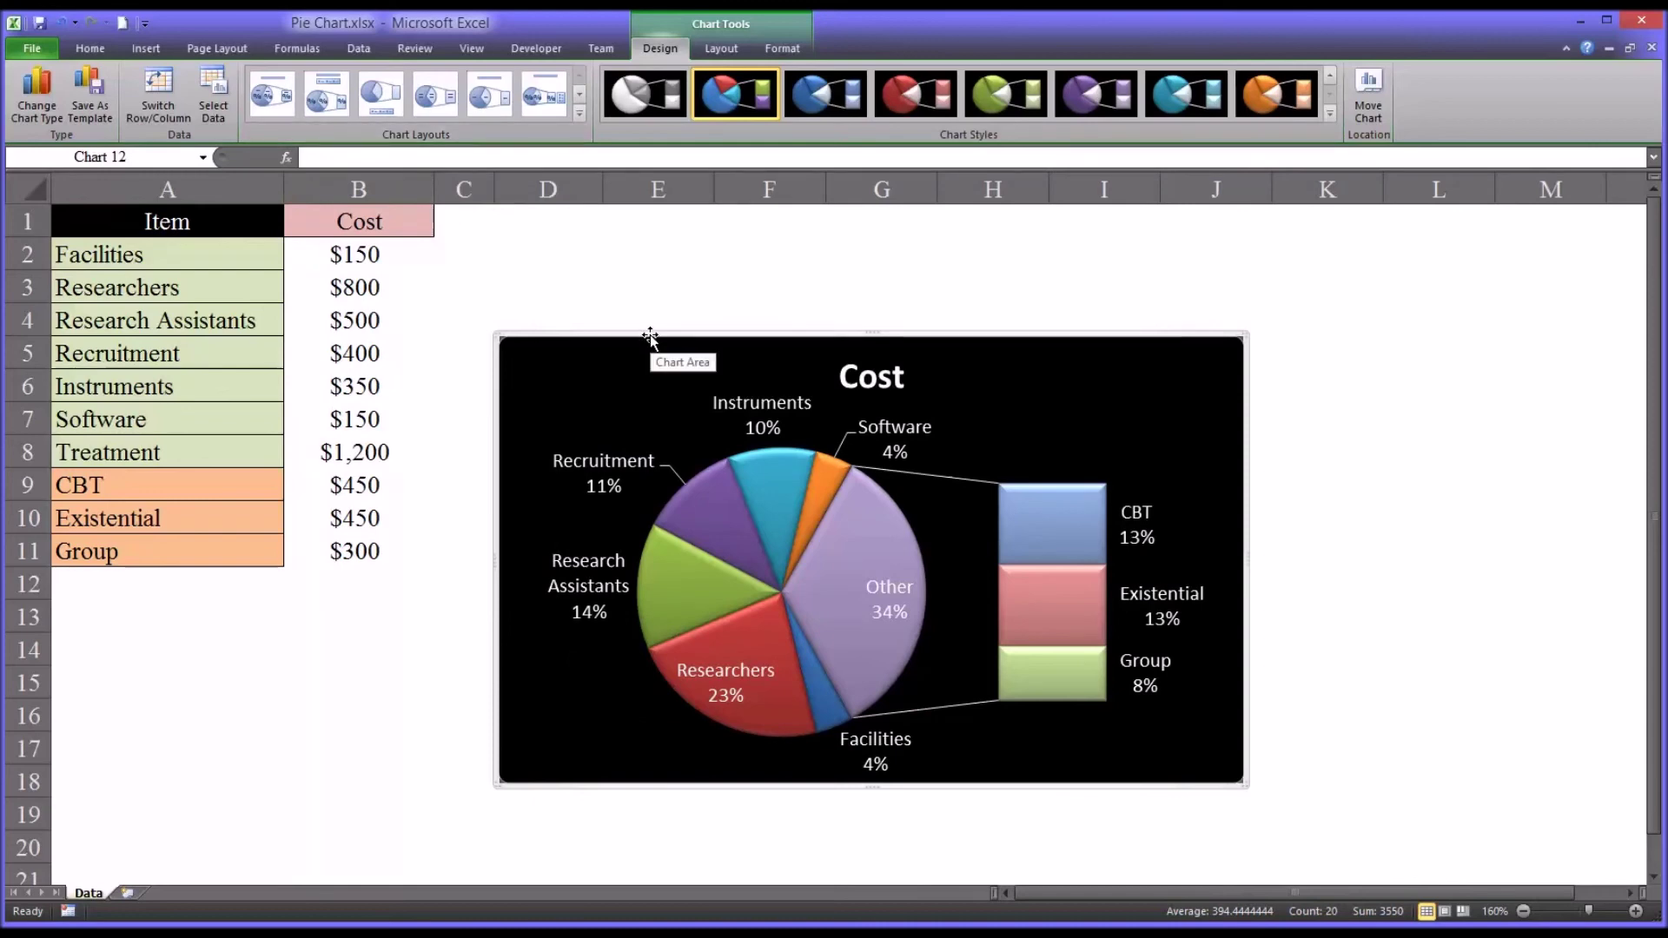
left_click_drag(650, 337, 638, 275)
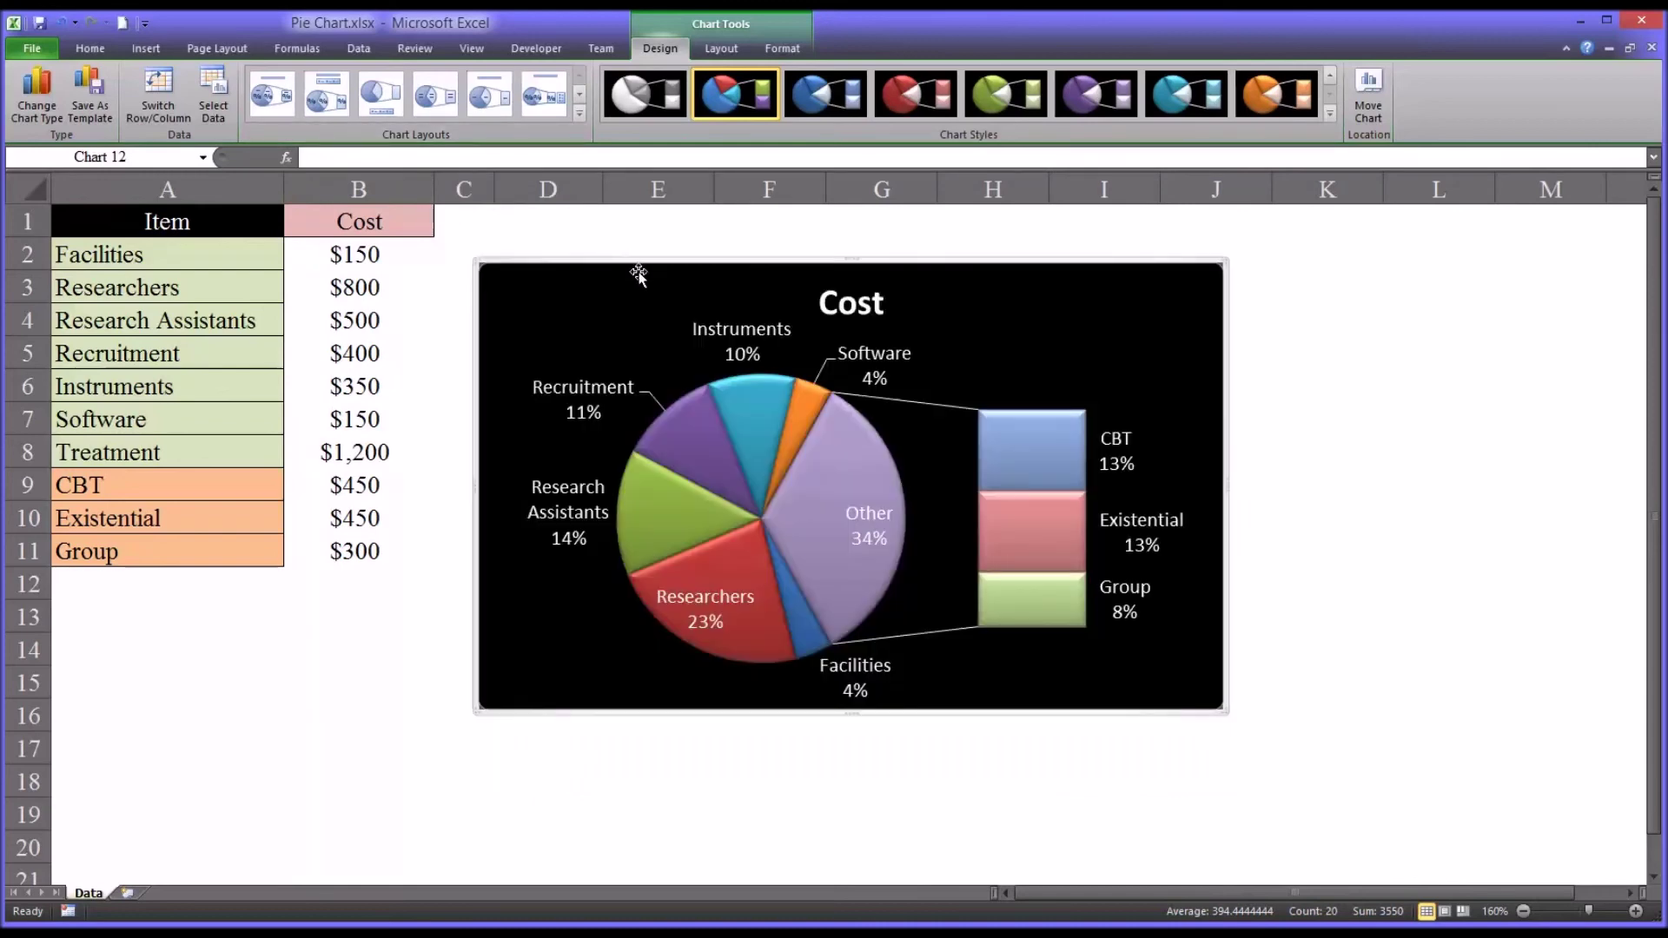
mouse_move(1083, 443)
key("Down")
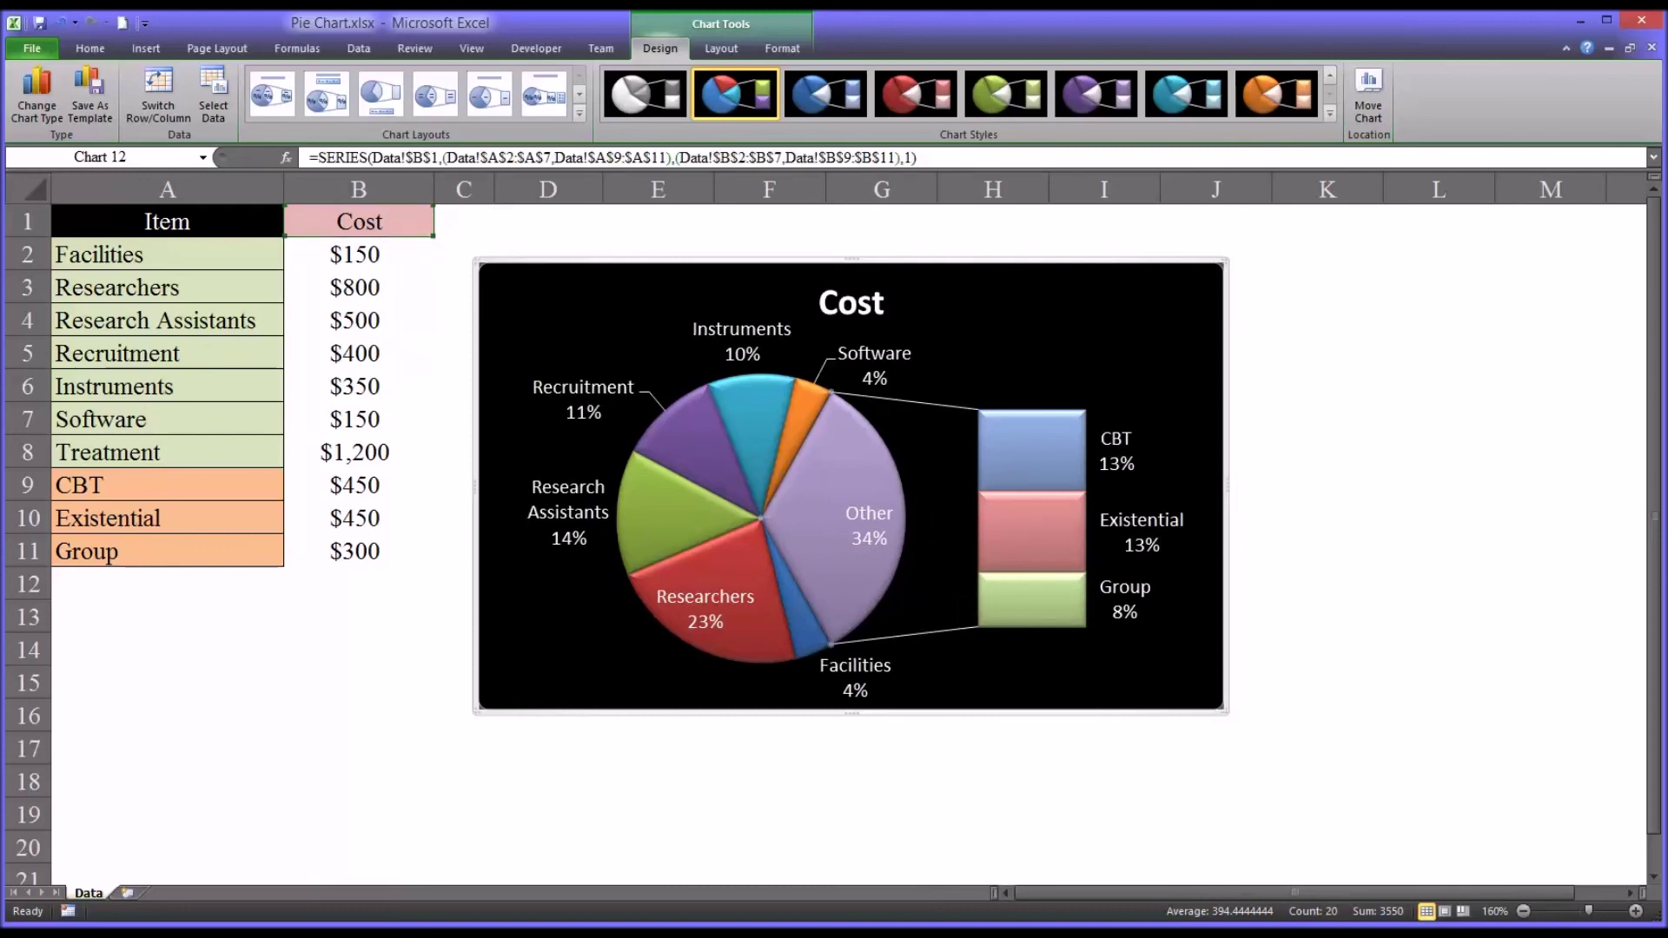